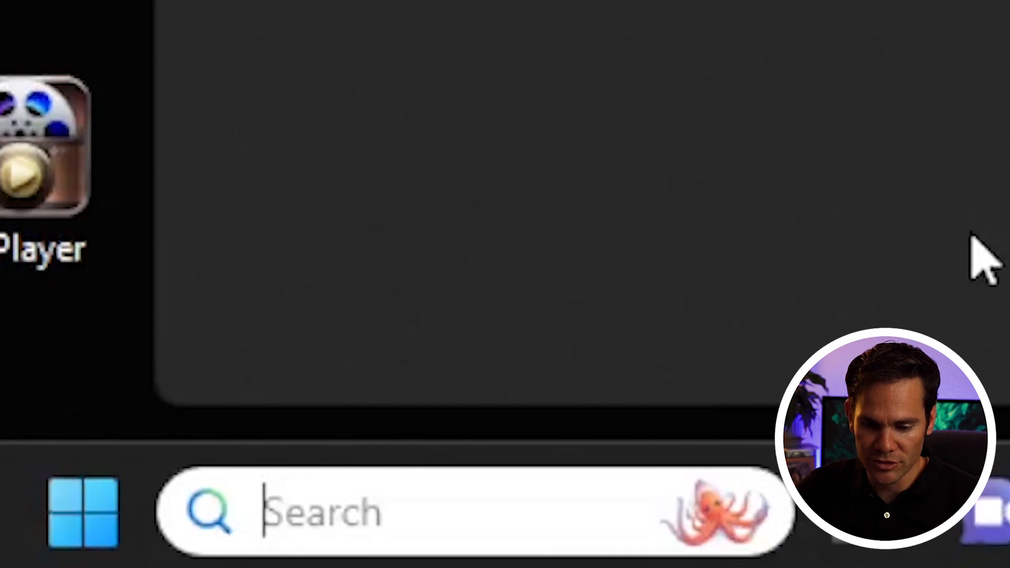
Open Excel in a maximized window and create a blank workbook
type("excel")
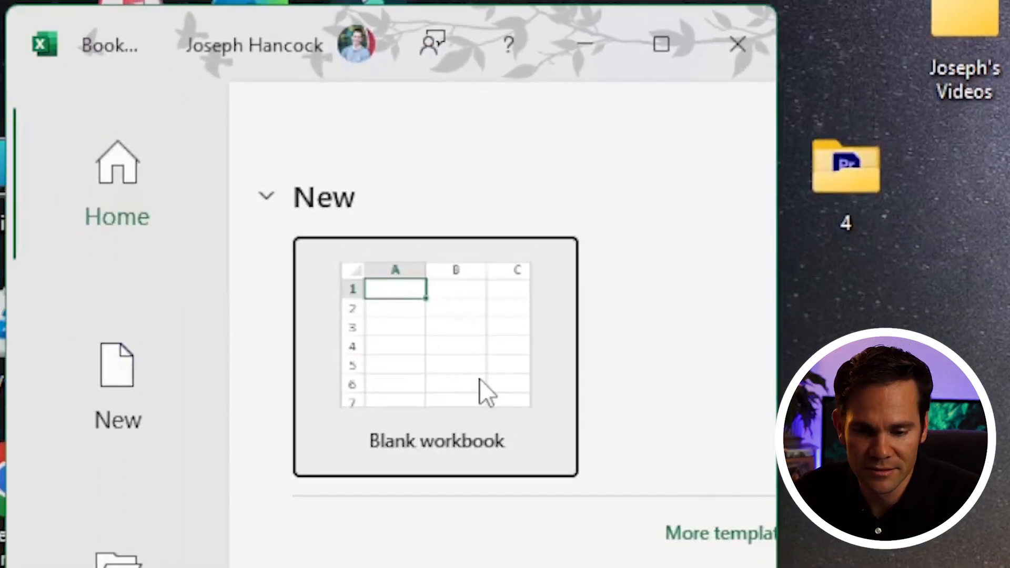
left_click(662, 45)
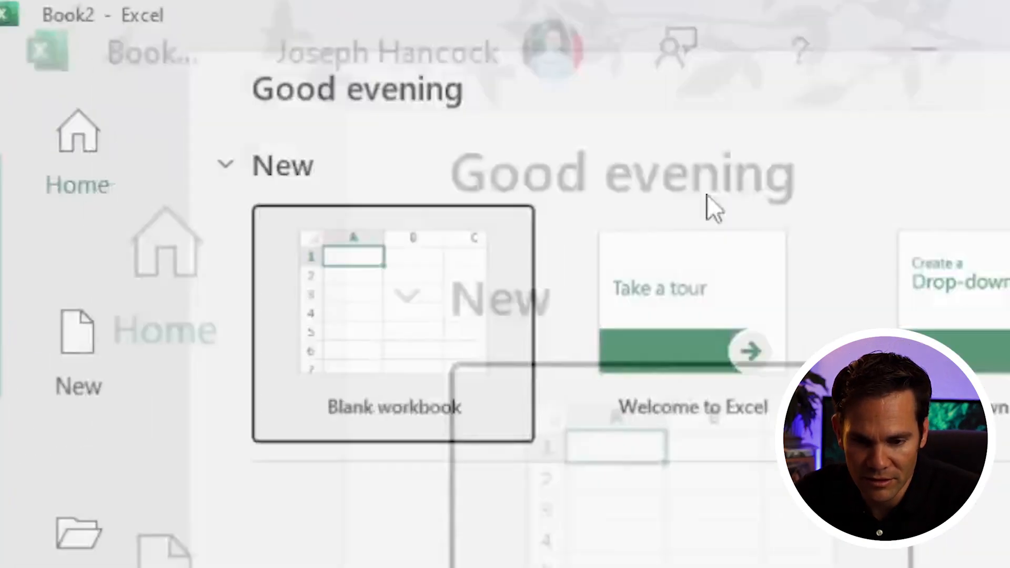
left_click(424, 336)
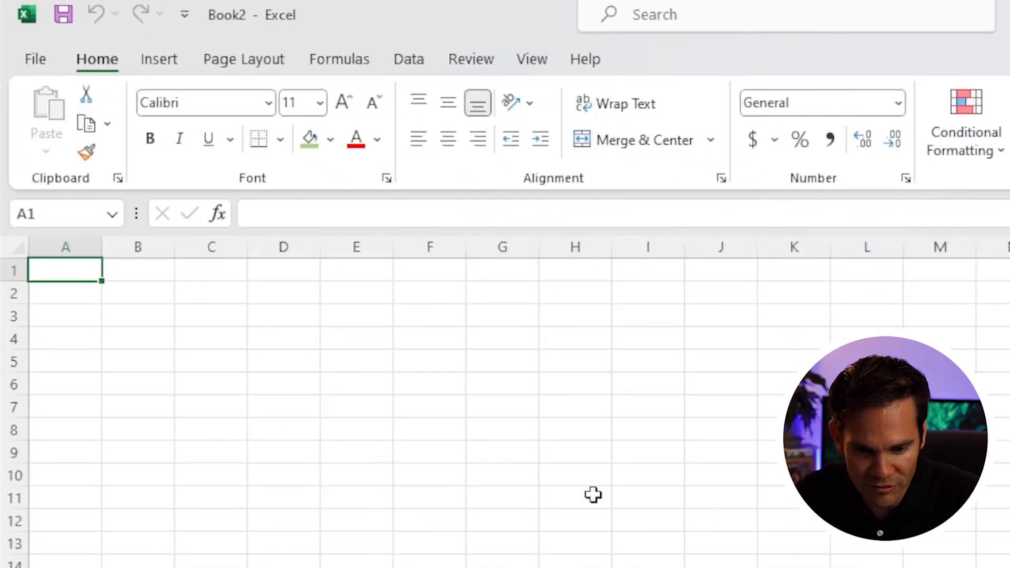
Zoom in on the empty worksheet until only about seven columns and rows fill the view
left_click(1009, 567)
left_click(1009, 567)
left_click(1009, 567)
left_click(1009, 567)
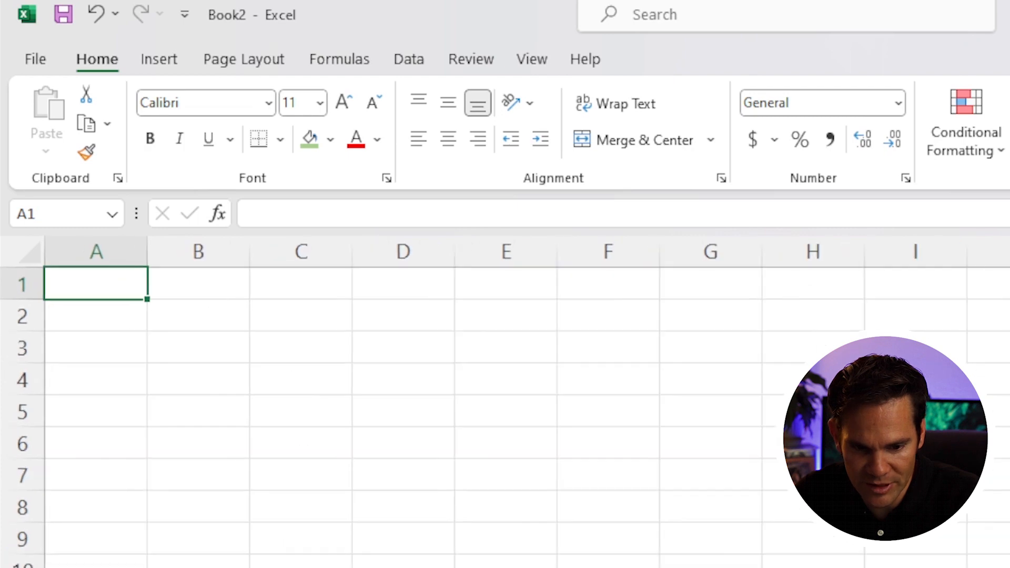
left_click(1009, 567)
left_click(1009, 567)
left_click(1009, 567)
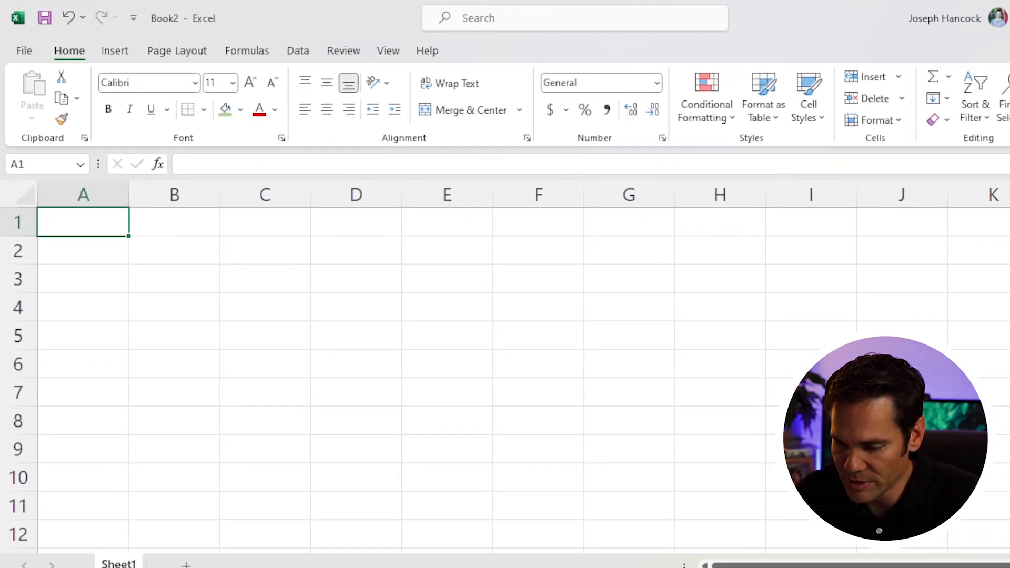
left_click(1009, 561)
left_click(1009, 560)
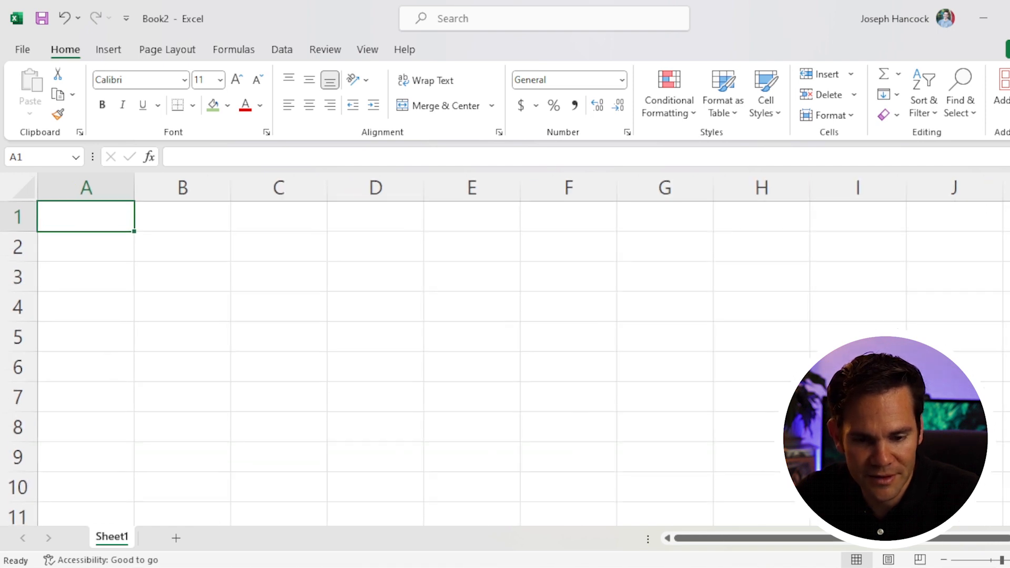
left_click(1009, 561)
left_click(1009, 560)
left_click(1009, 560)
left_click(1009, 560)
left_click(1009, 560)
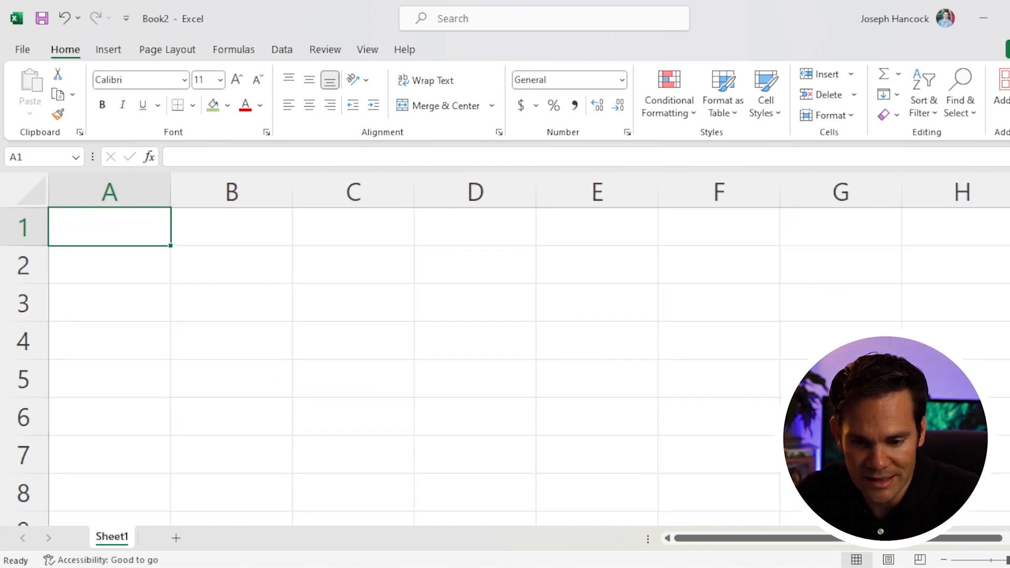
left_click(1009, 560)
left_click(1009, 561)
left_click(1009, 561)
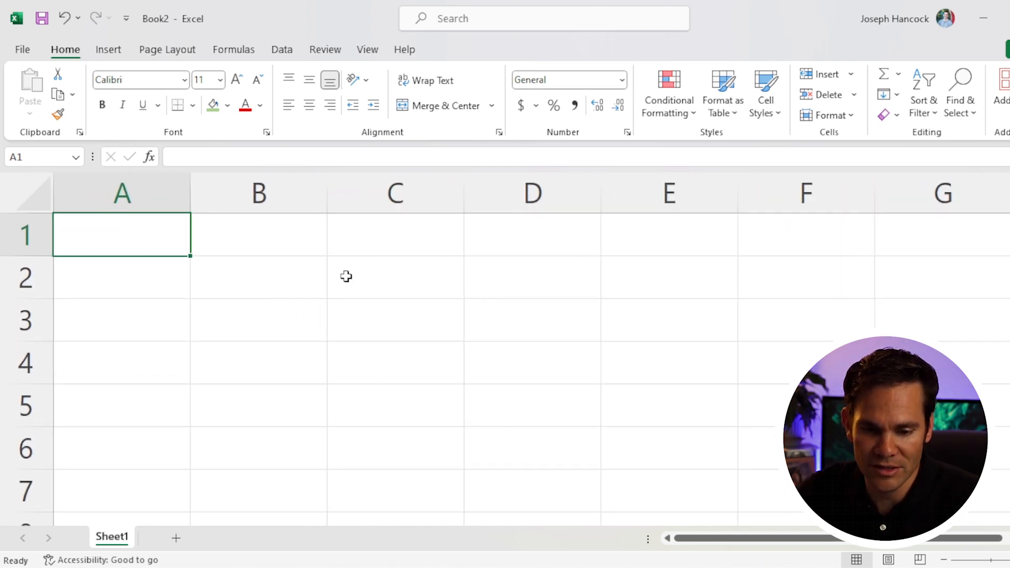
Label cell A2 "Principal:" and enter 400000 beside it in B2
left_click(258, 289)
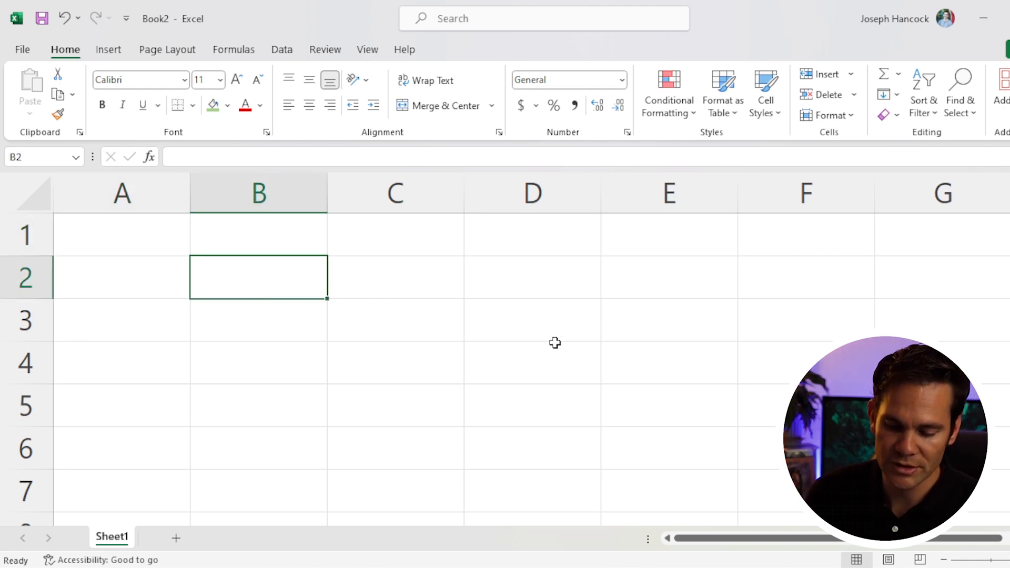
key("Left")
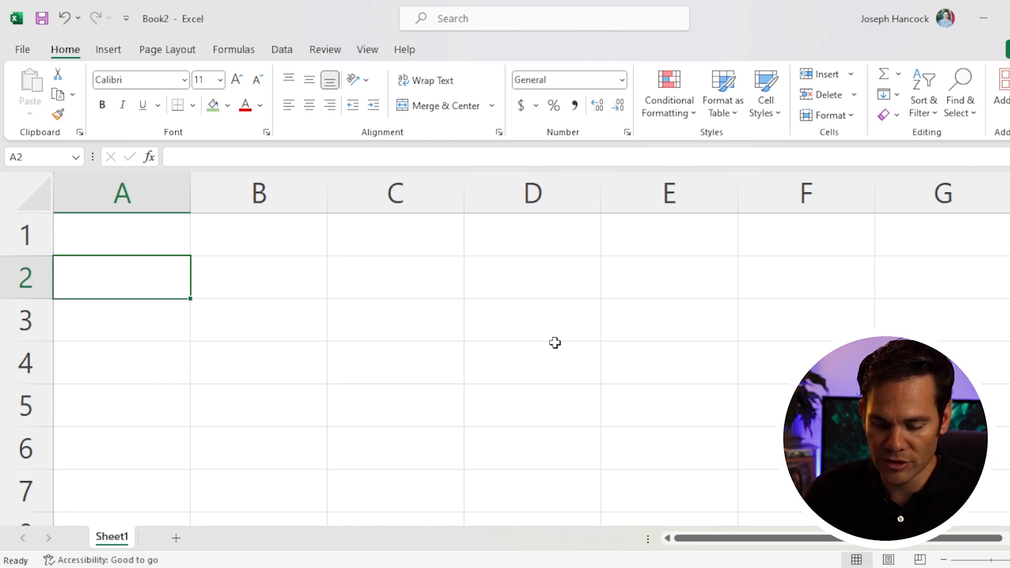
type("Principal")
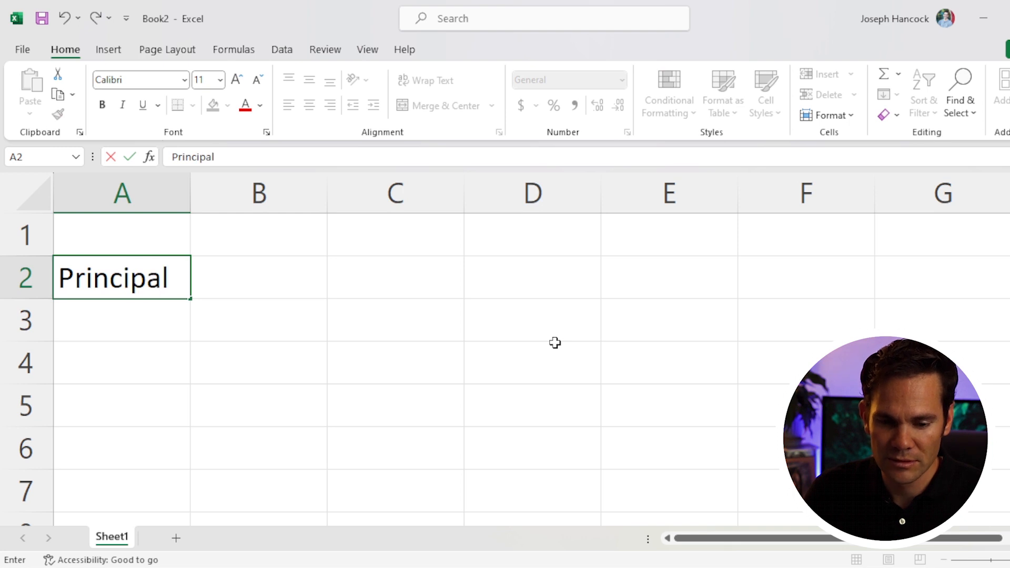
type(":")
key("Tab")
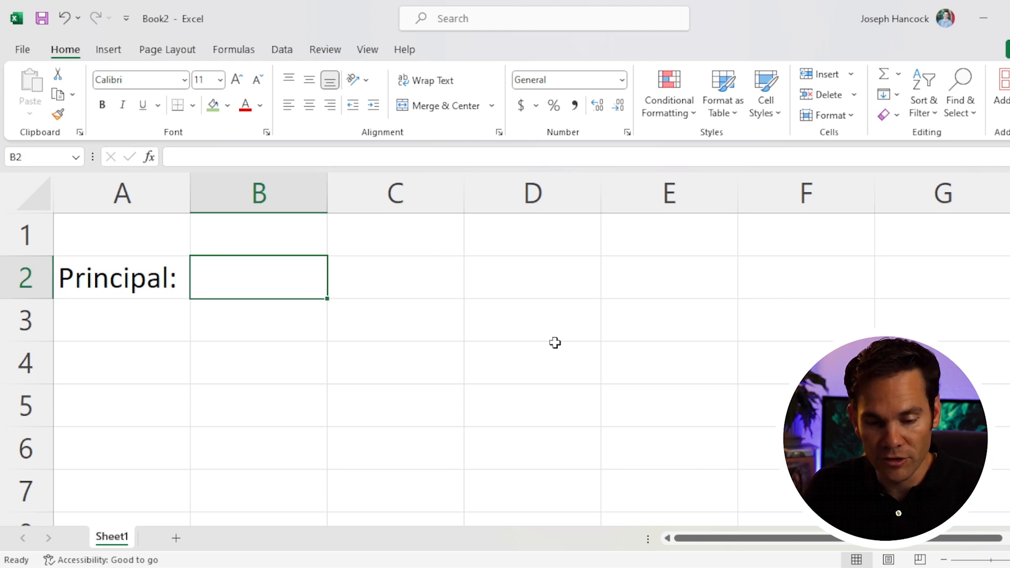
type("4")
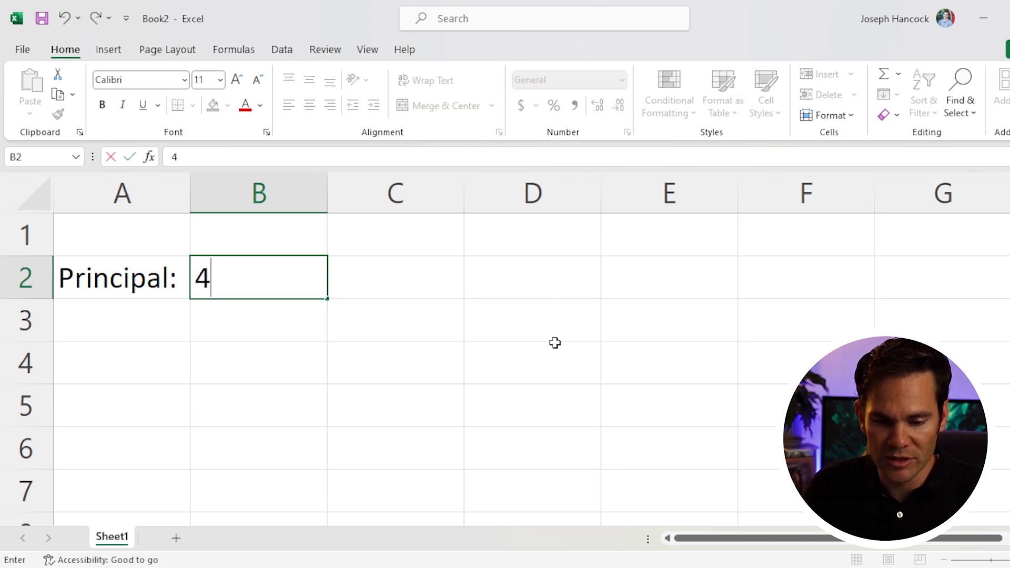
type("00000")
key("Tab")
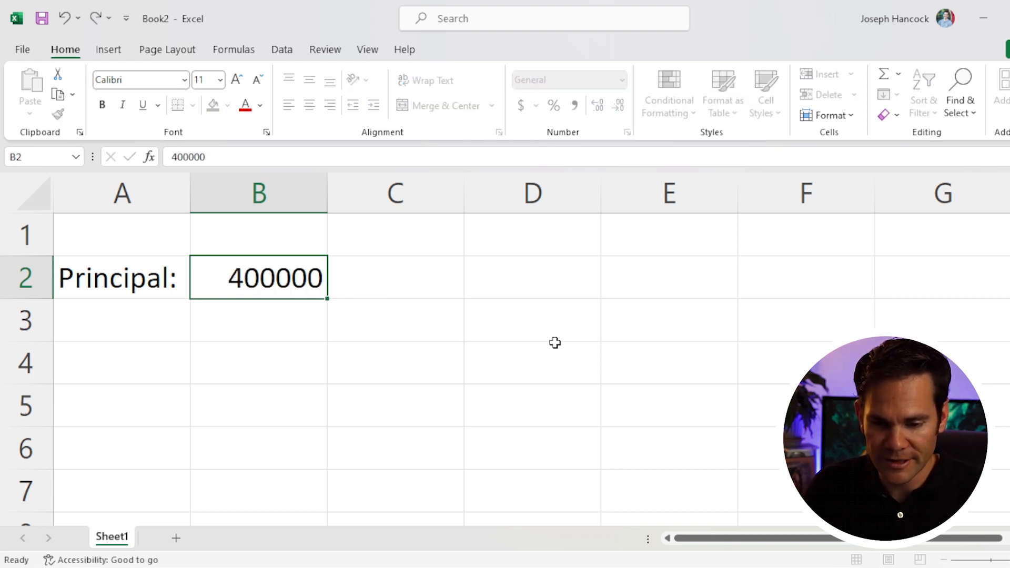
Format the amount in B2 as dollars in accounting style without decimals, and narrow column B to fit it
left_click(283, 263)
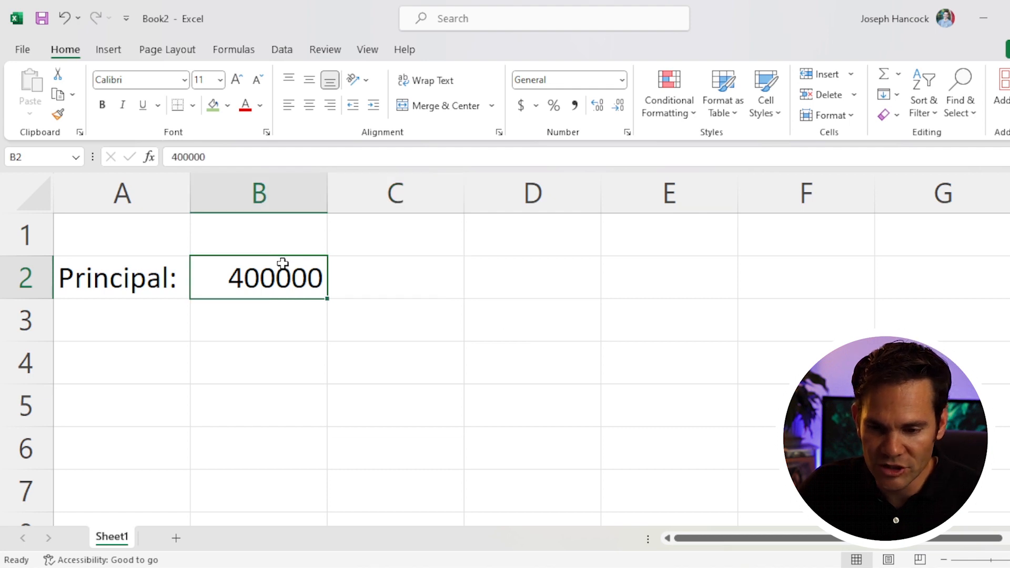
left_click(520, 107)
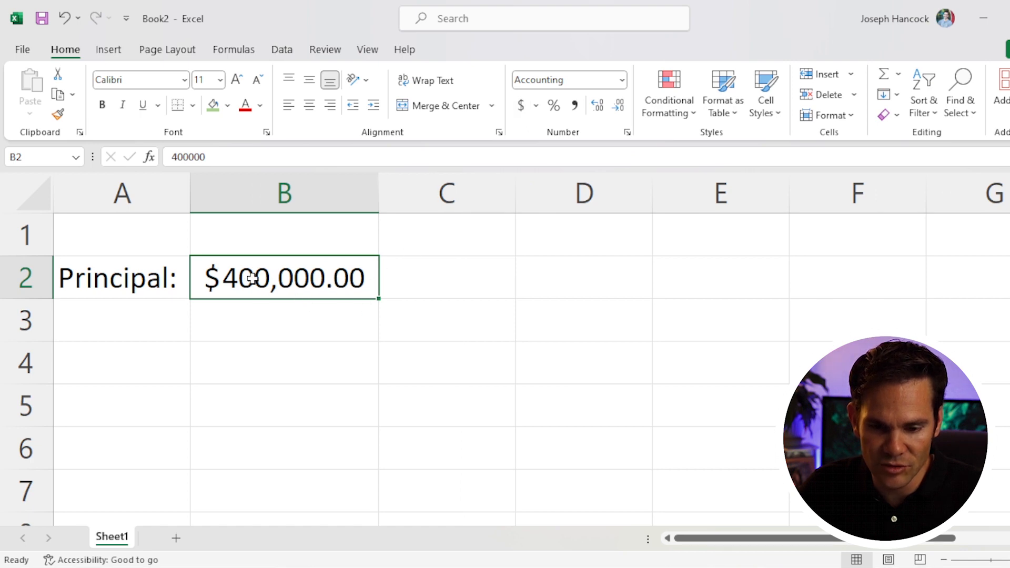
left_click(601, 107)
left_click(621, 106)
left_click(621, 107)
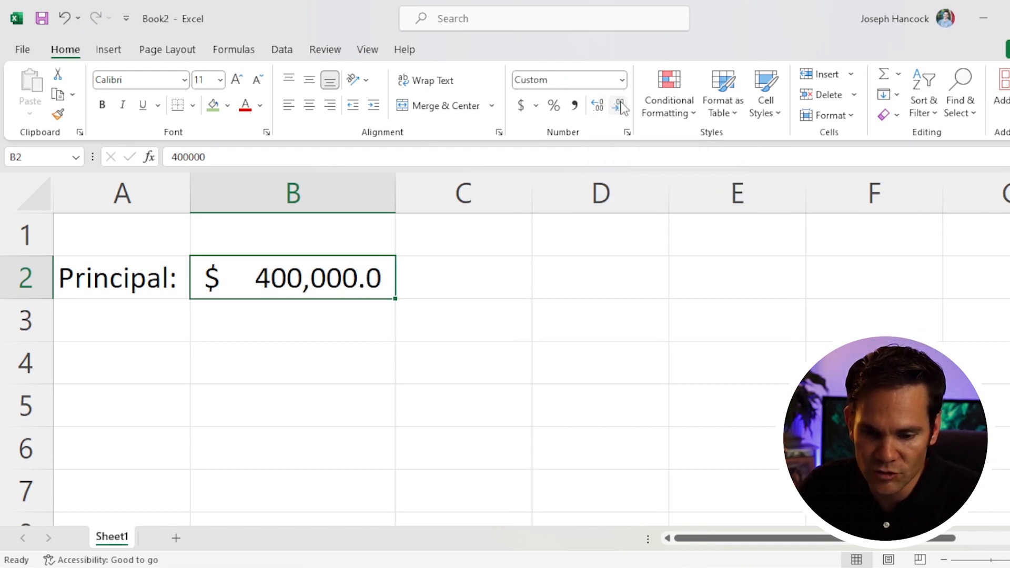
left_click(621, 107)
left_click_drag(393, 192, 342, 192)
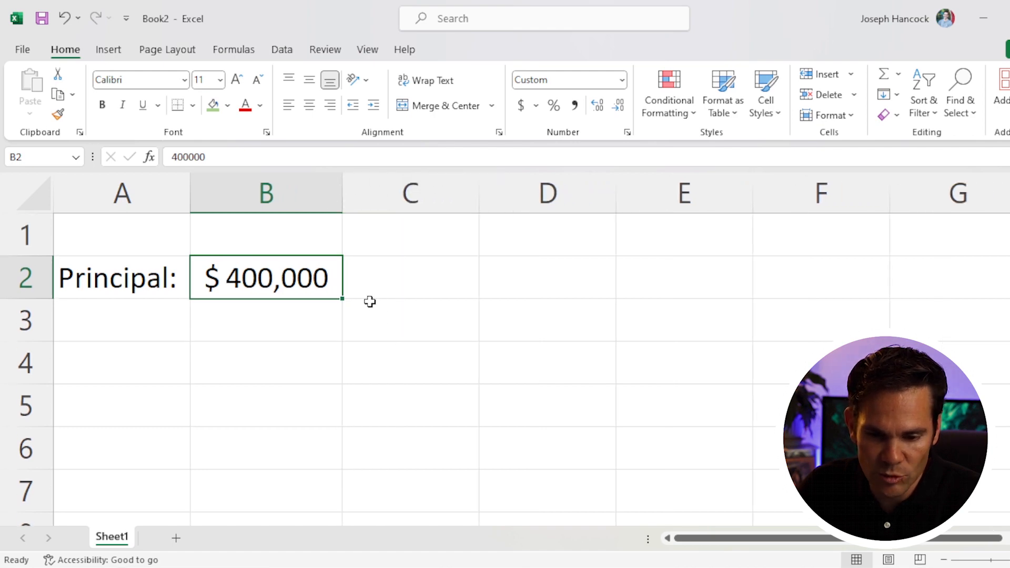
Label cell A3 "Down:" and calculate 20% of the principal in B3 with the formula =.2*B2
left_click(151, 335)
type("D")
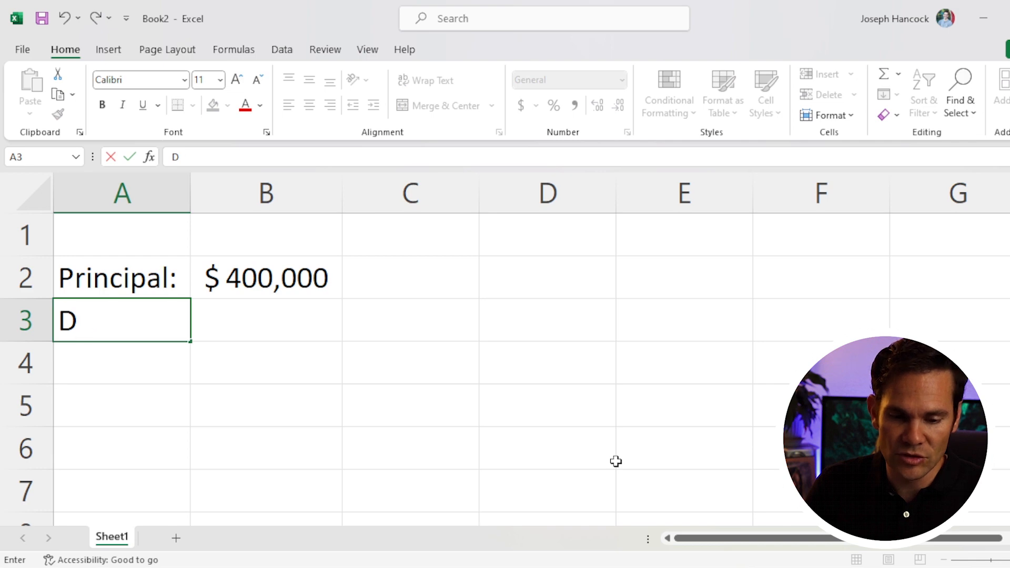
type("own:")
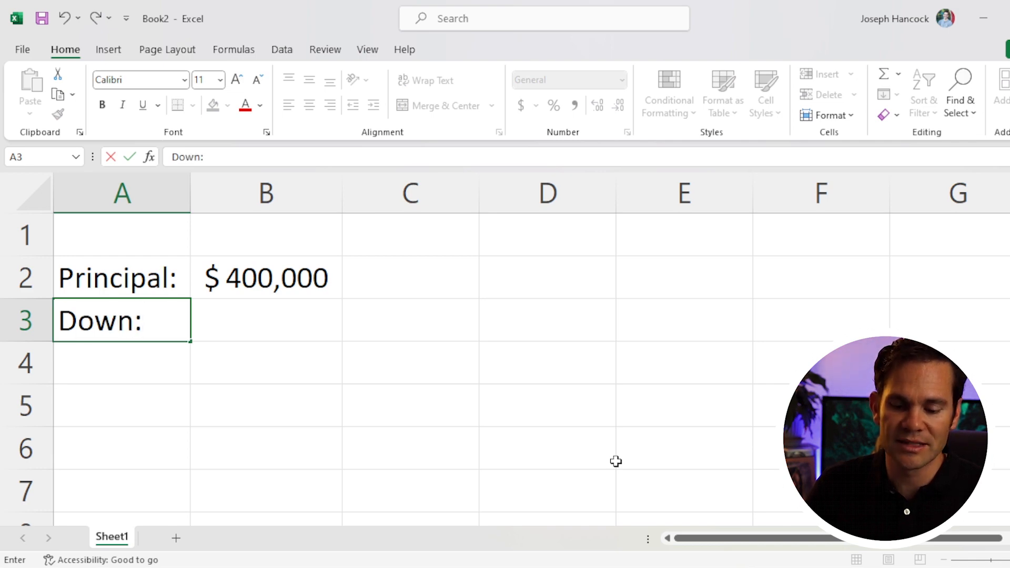
key("Tab")
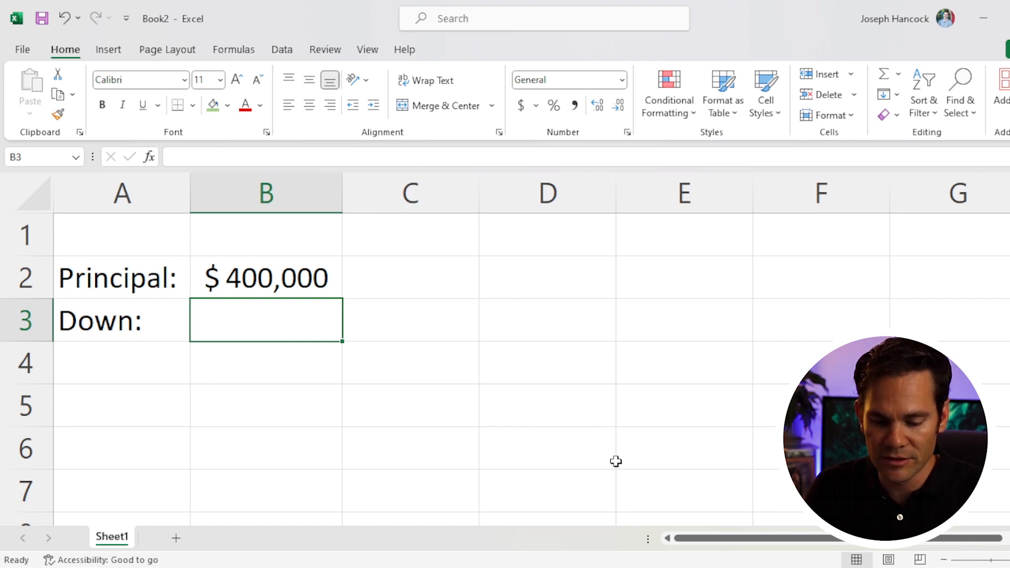
type("=.2")
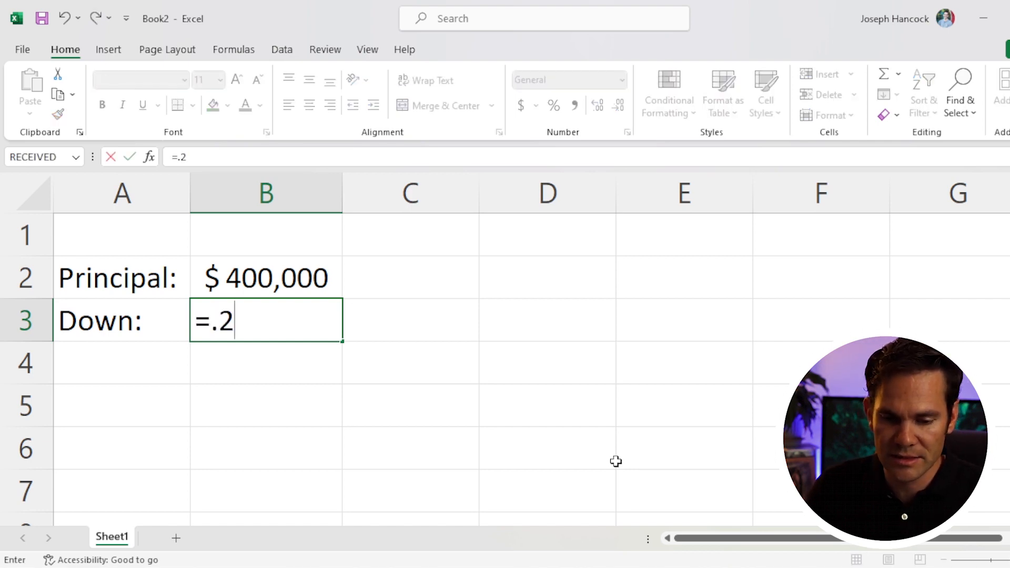
type("*")
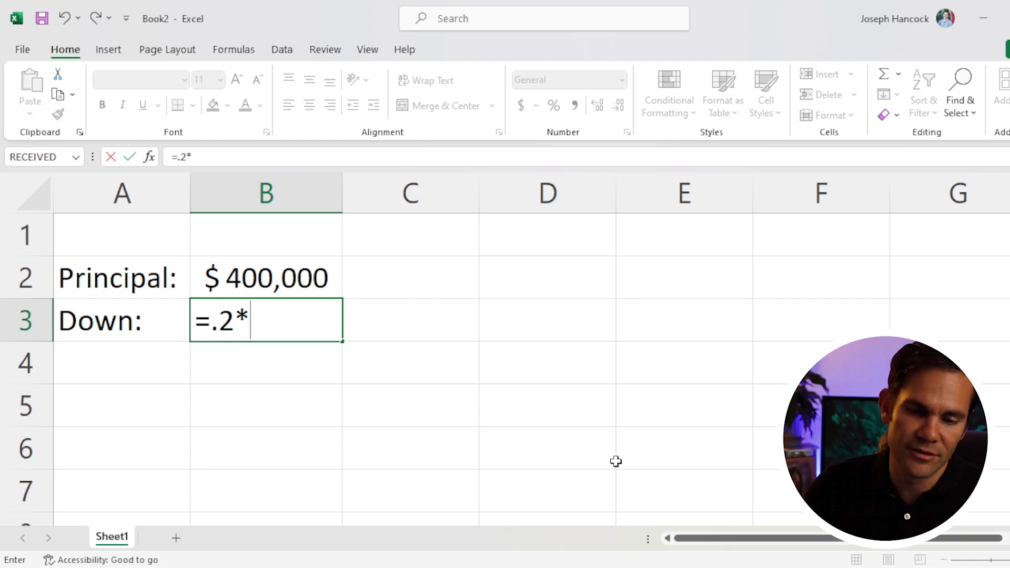
left_click(302, 278)
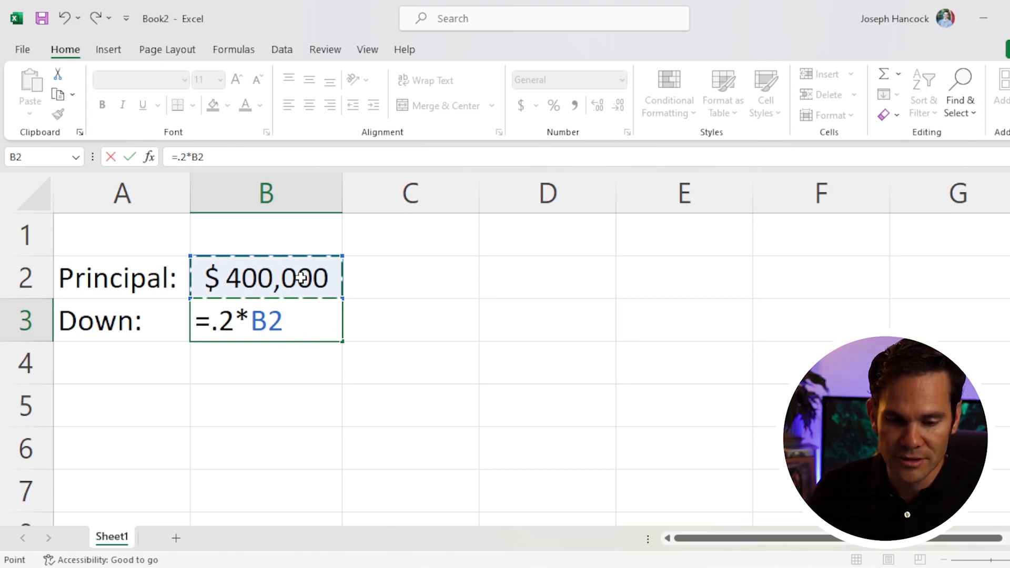
key("Return")
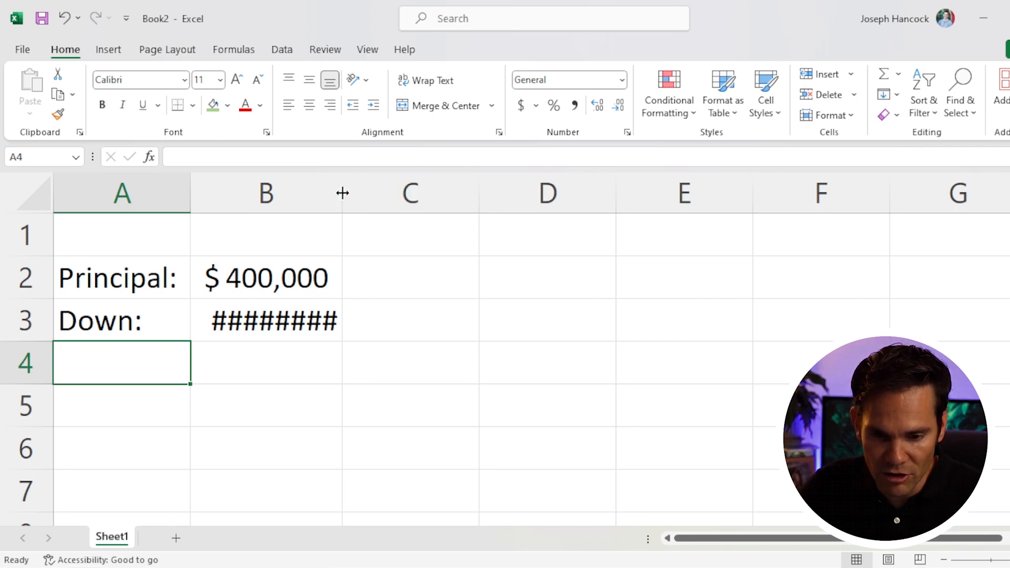
Widen column B slightly and remove the decimals from the down payment in B3
left_click_drag(339, 190, 356, 191)
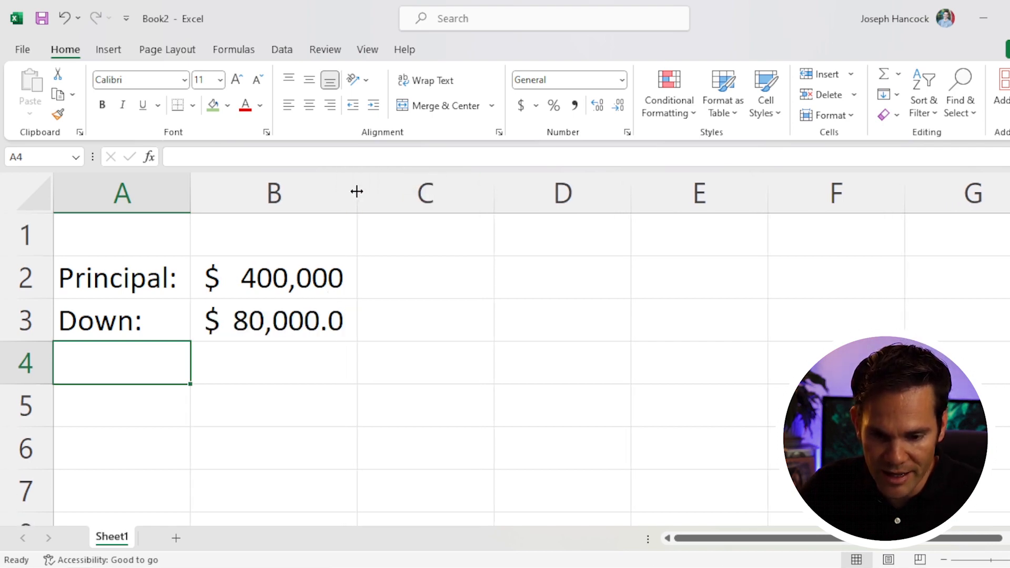
left_click(295, 324)
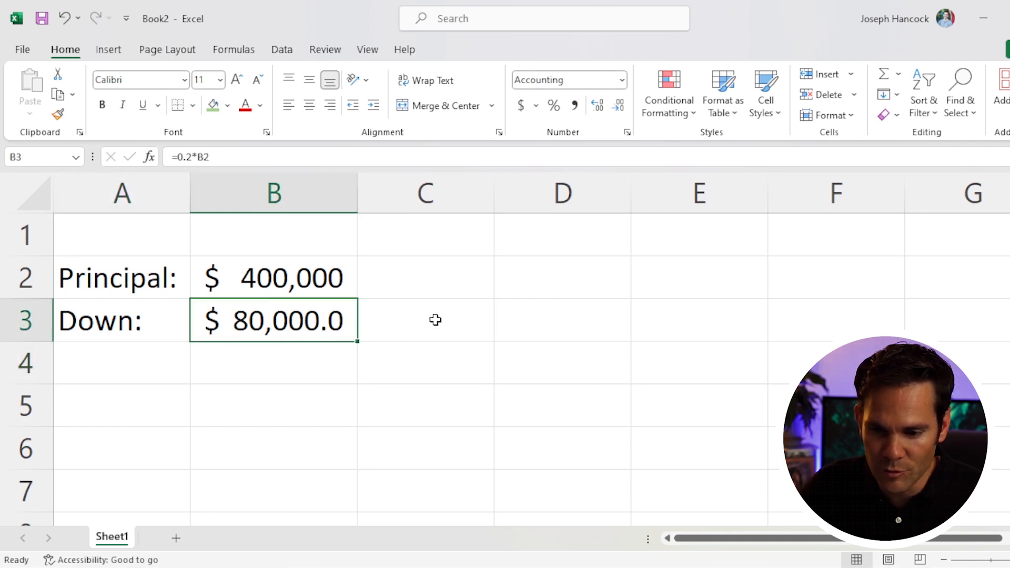
left_click(597, 108)
left_click(619, 108)
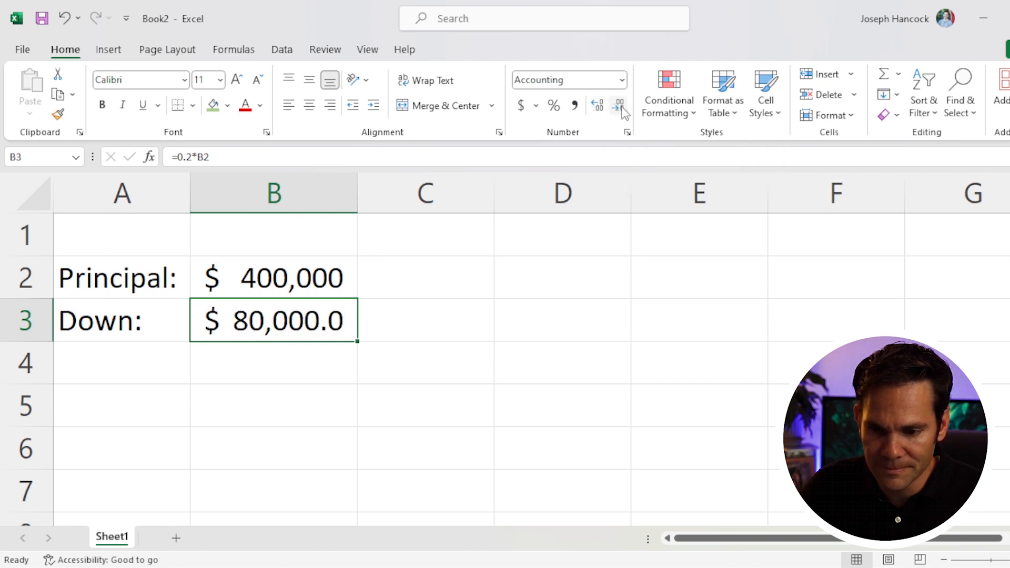
left_click(620, 107)
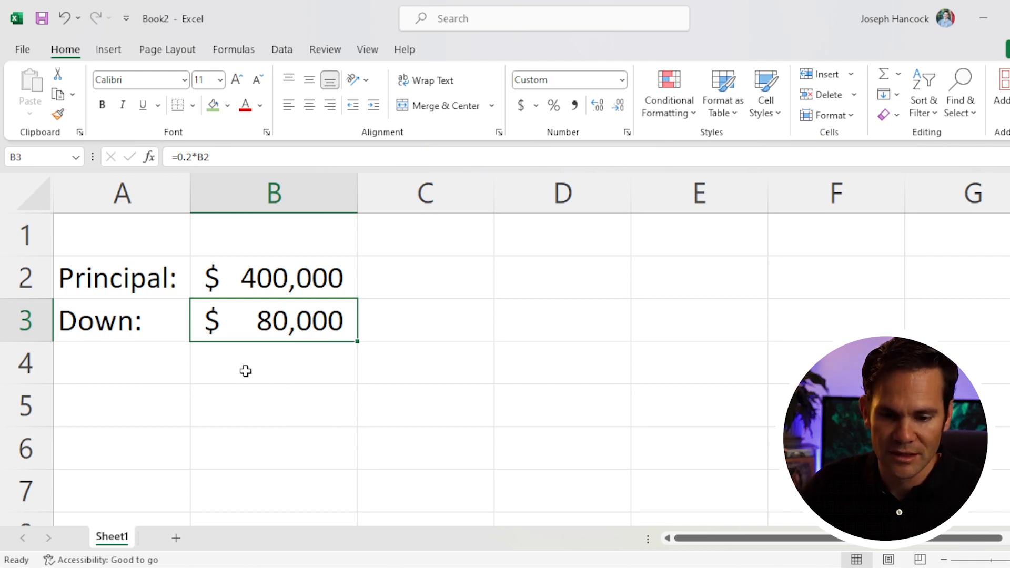
Replace the label in cell A2 with "Home:"
left_click(257, 403)
left_click(289, 285)
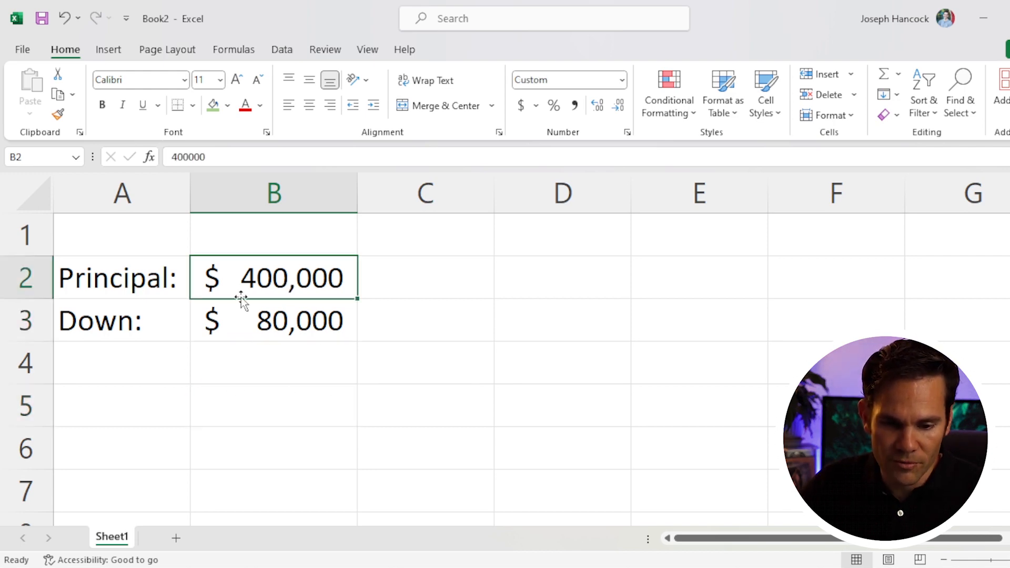
left_click(141, 281)
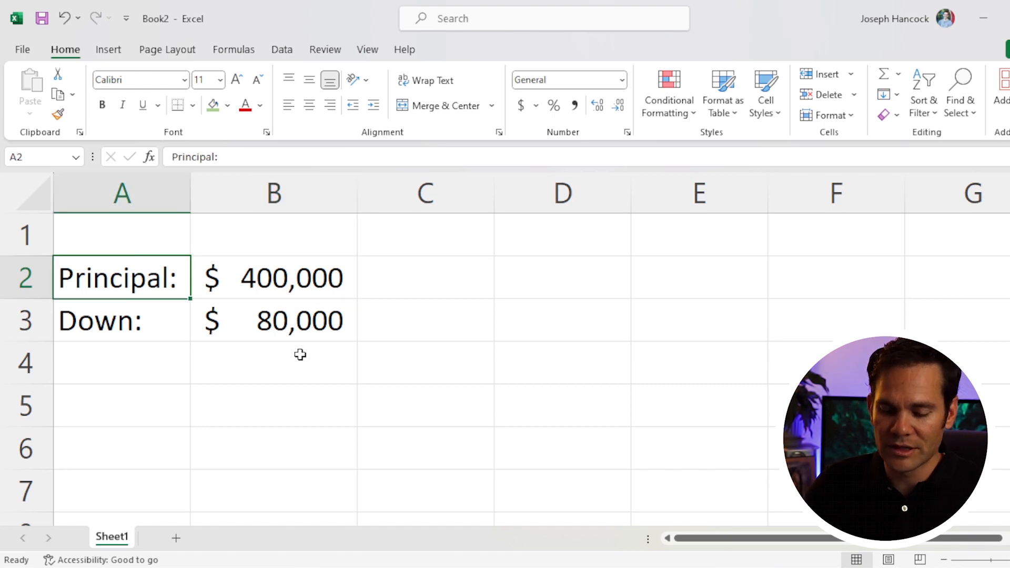
type("Home:")
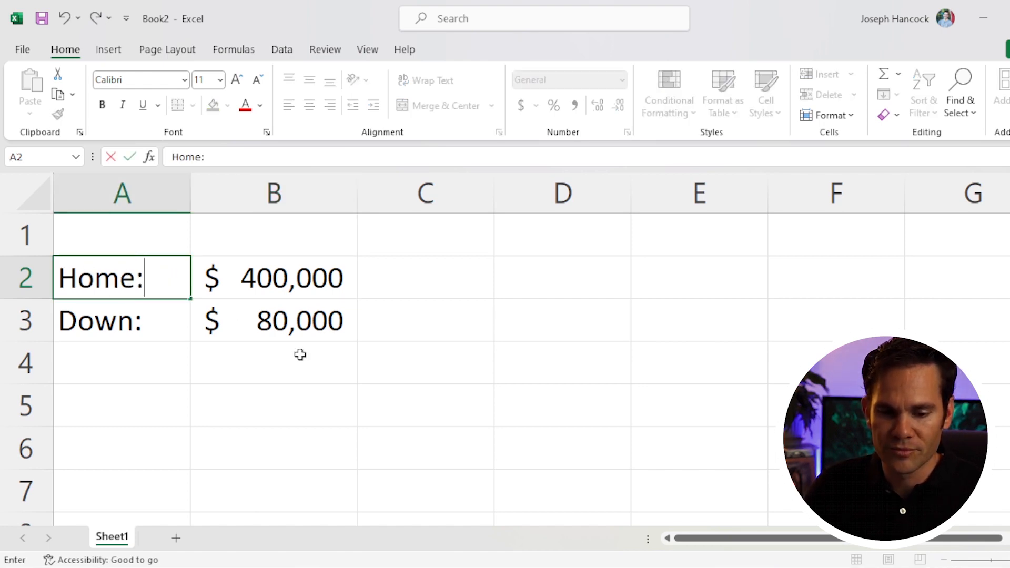
key("Return")
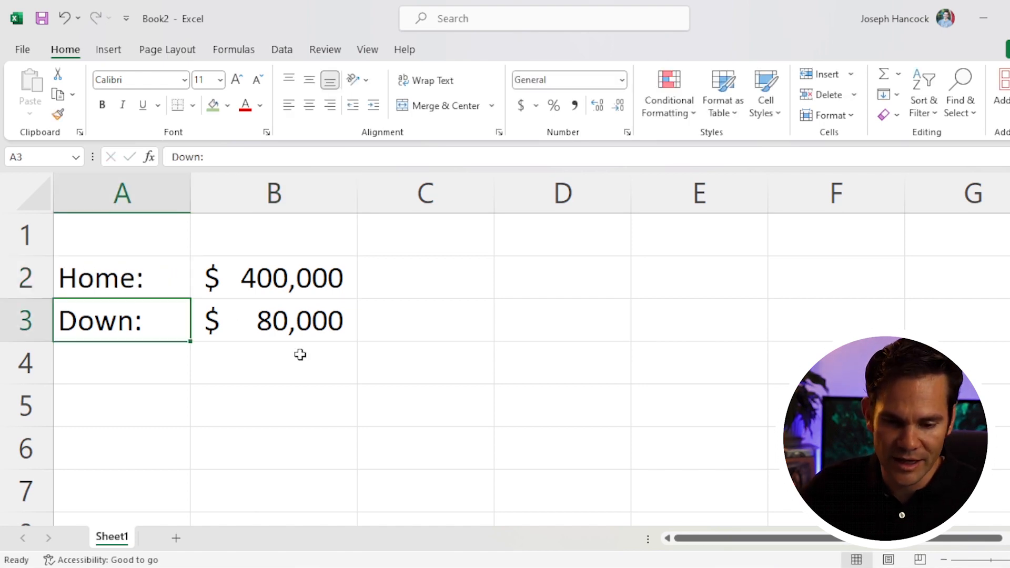
Change the label in cell A2 to "Home Value:" and widen column A to fit it
left_click(141, 281)
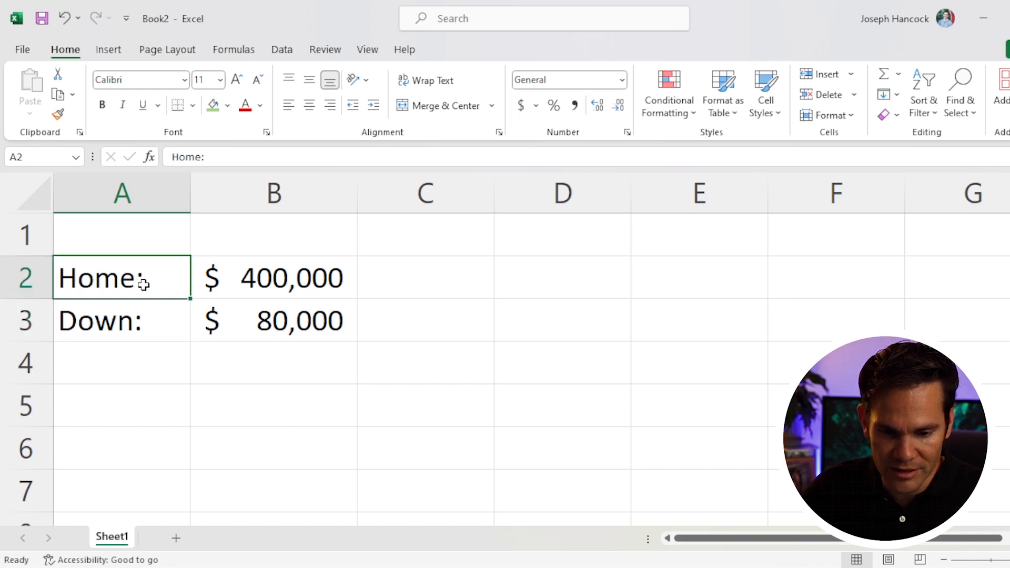
double_click(192, 157)
type("Va:")
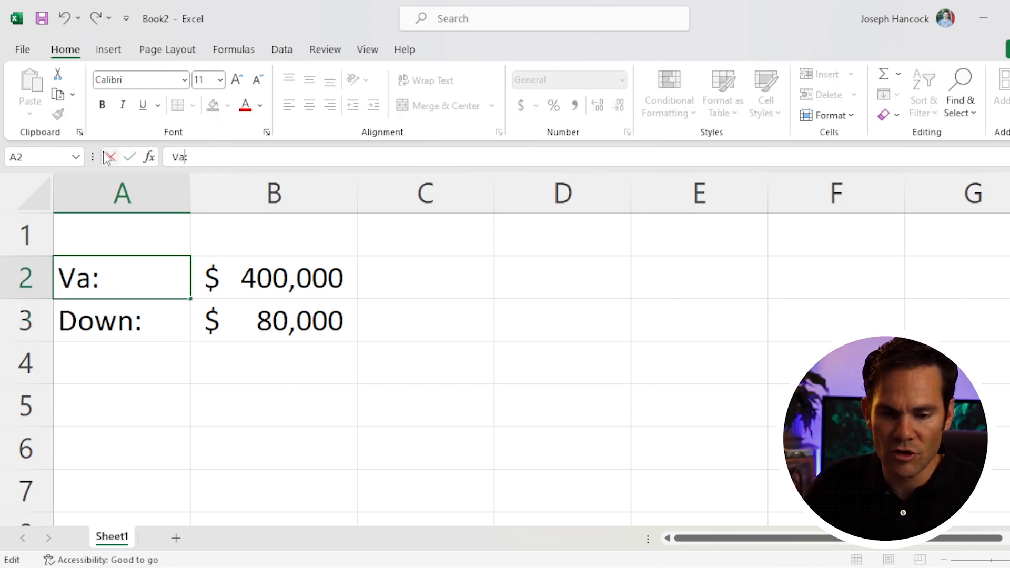
key("BackSpace")
key("BackSpace")
type("Home Value")
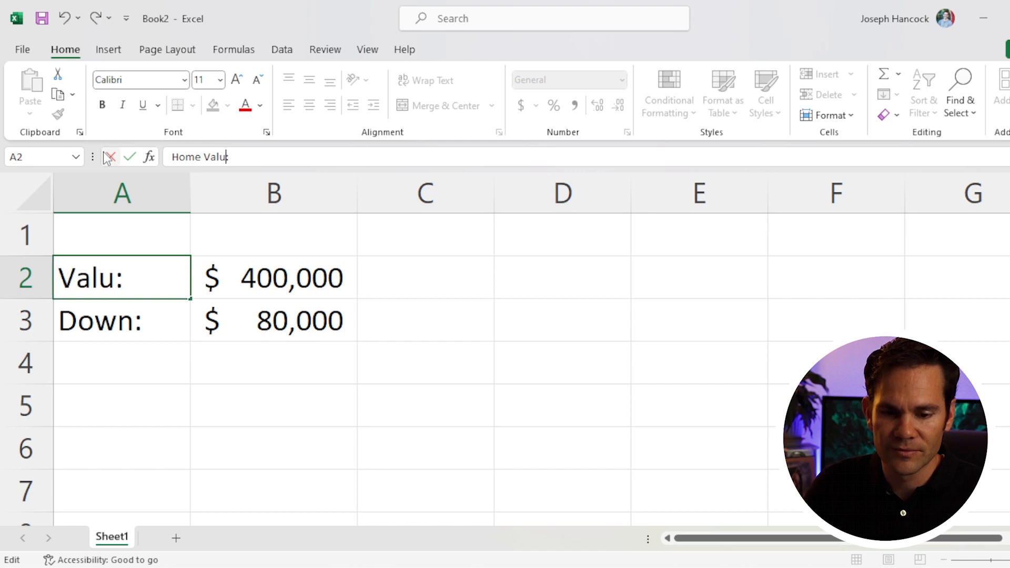
key("Return")
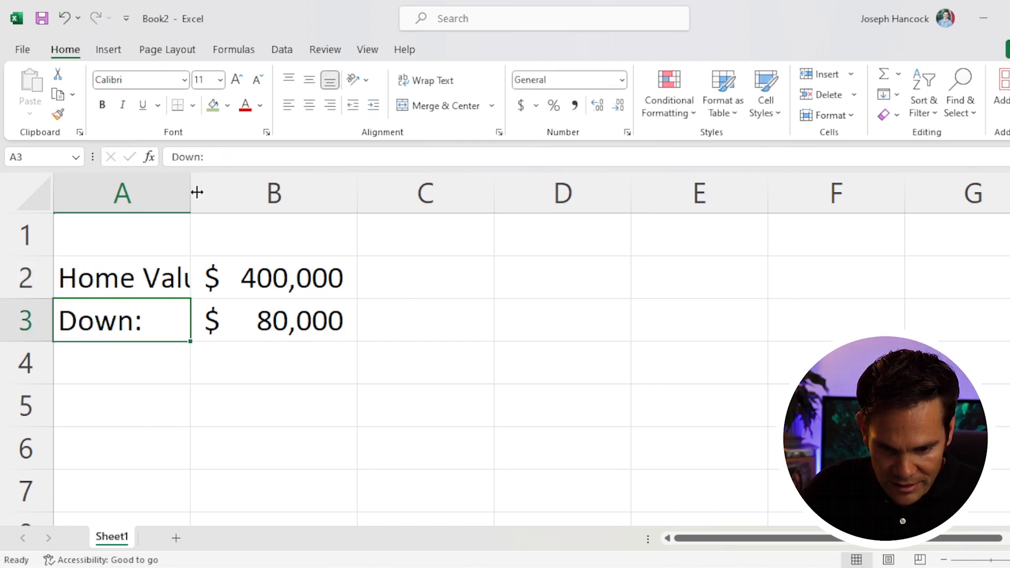
left_click_drag(192, 192, 235, 189)
left_click(320, 292)
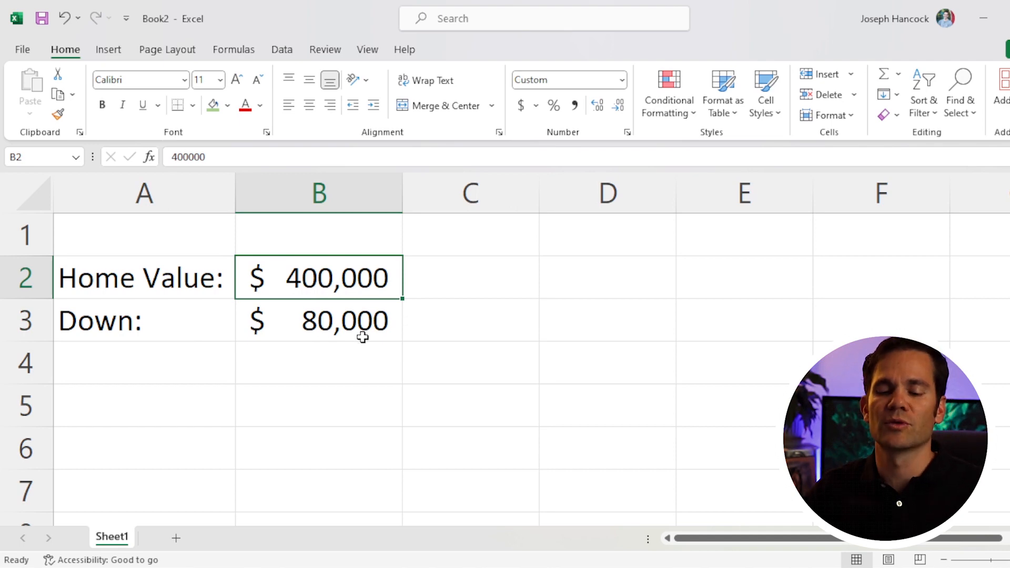
Change the label in A3 to "Cash Down:" and move it together with its amount down to row 4
left_click(141, 327)
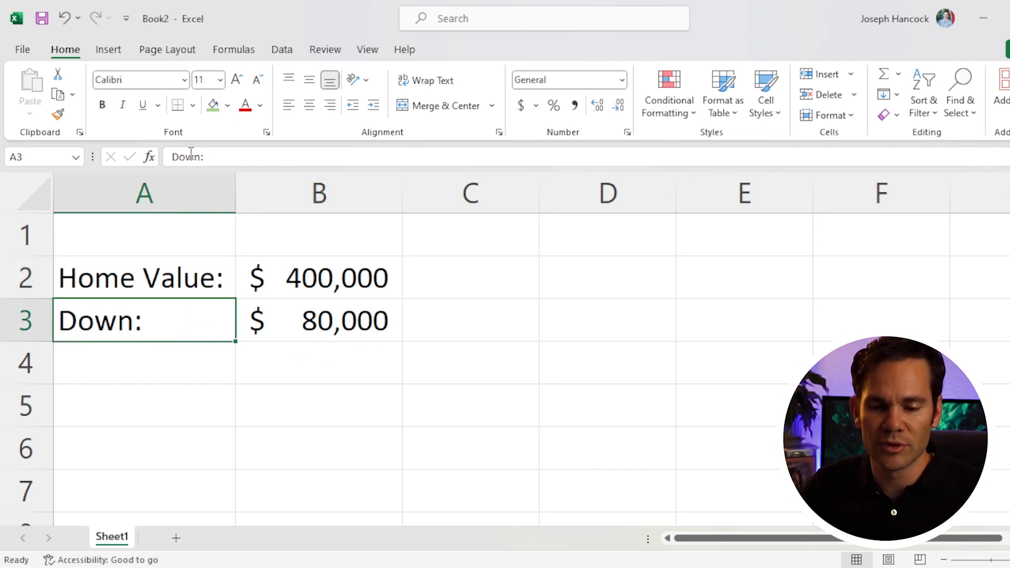
left_click(177, 159)
type("Cash")
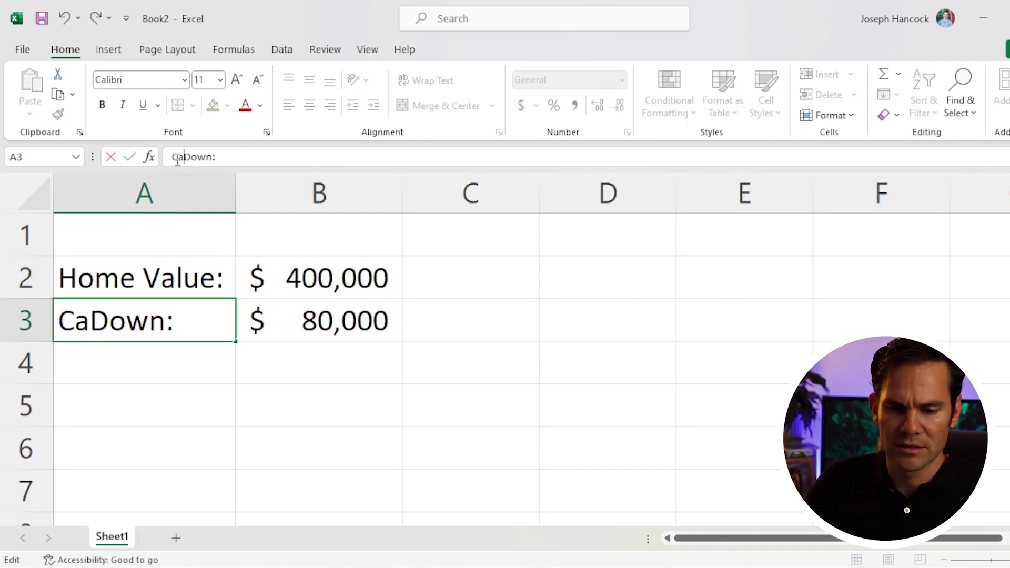
key("Return")
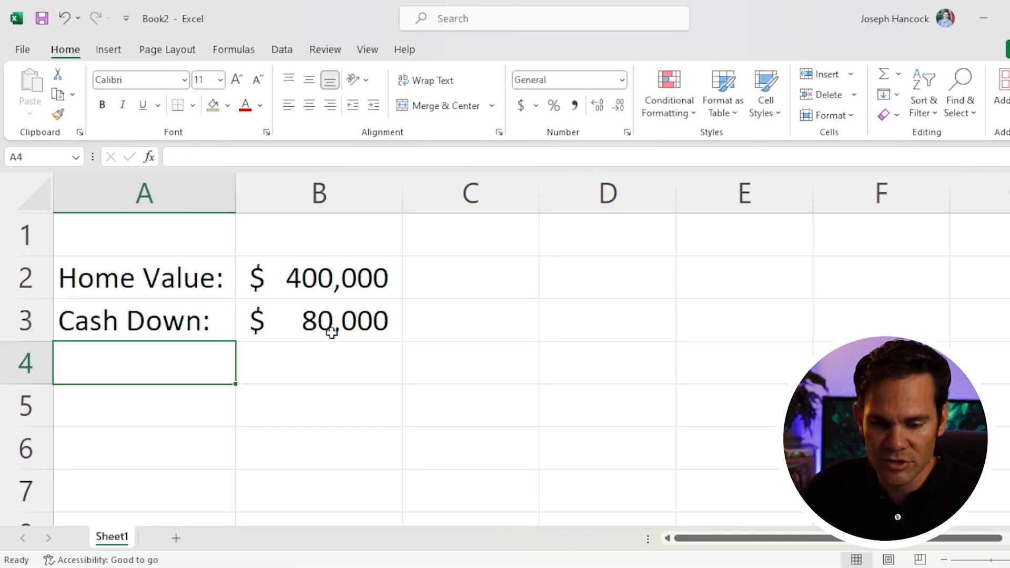
left_click(329, 326)
left_click_drag(193, 331, 274, 388)
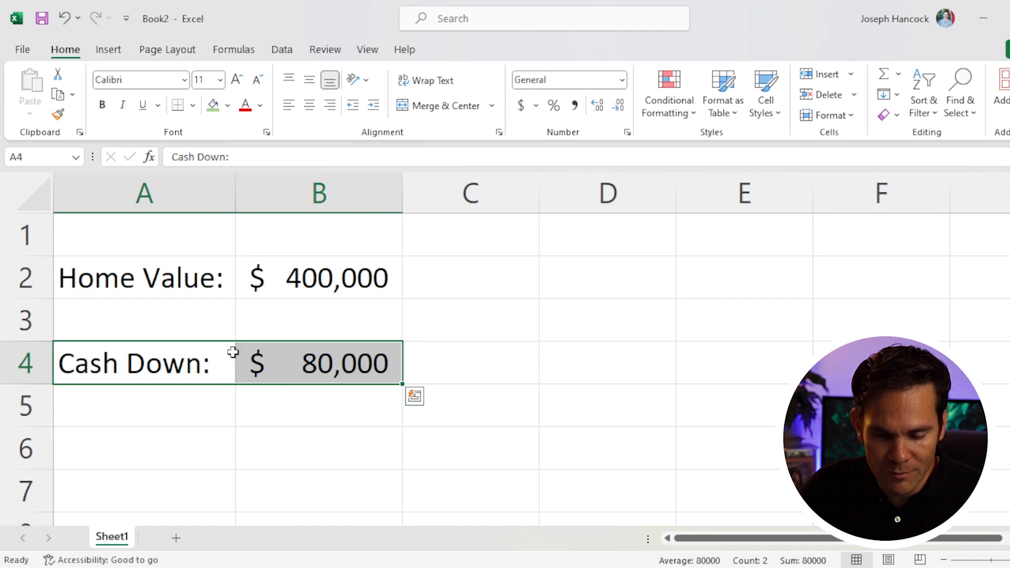
Label the emptied cell A3 "% Cash Down:" and widen column A slightly so the label fits
left_click(164, 330)
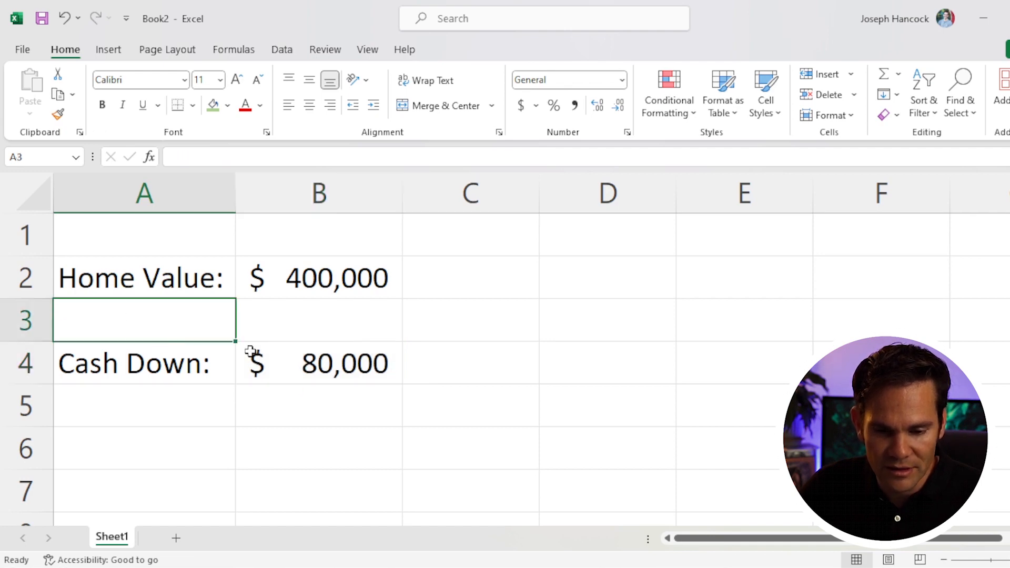
type("% down")
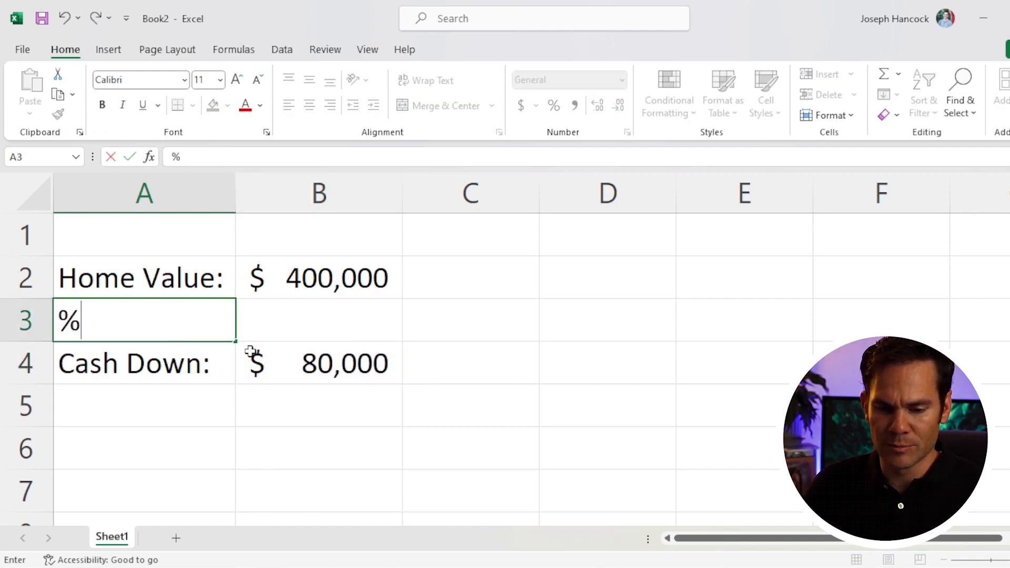
key("BackSpace")
key("BackSpace")
key("BackSpace")
key("BackSpace")
type("Cash Down:")
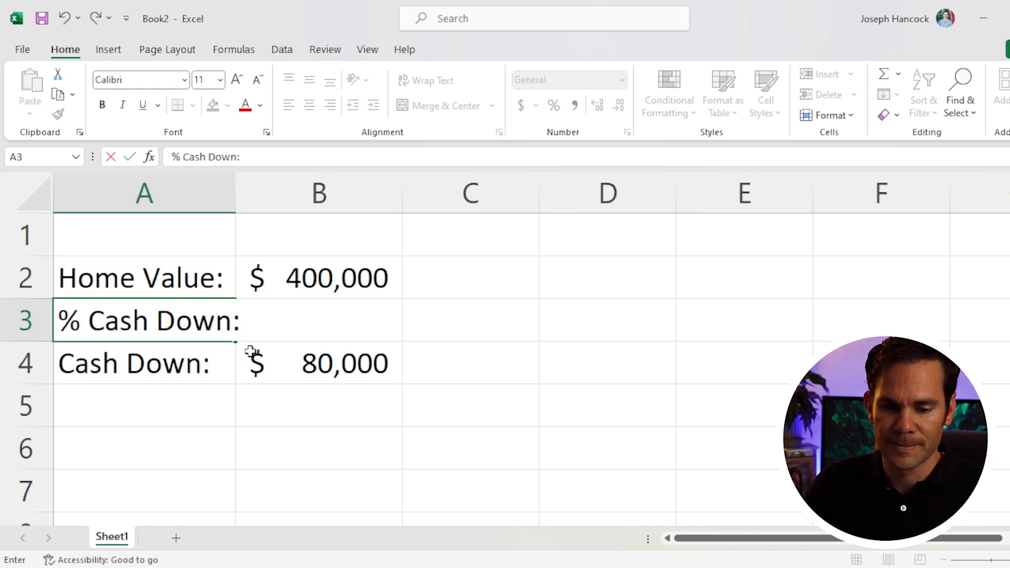
key("Tab")
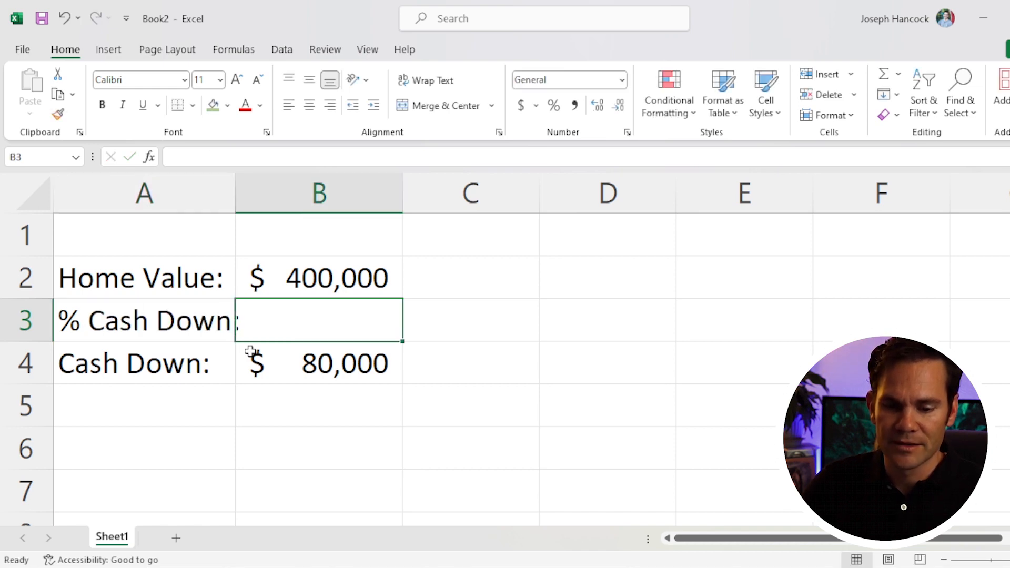
left_click_drag(237, 195, 245, 191)
left_click(306, 413)
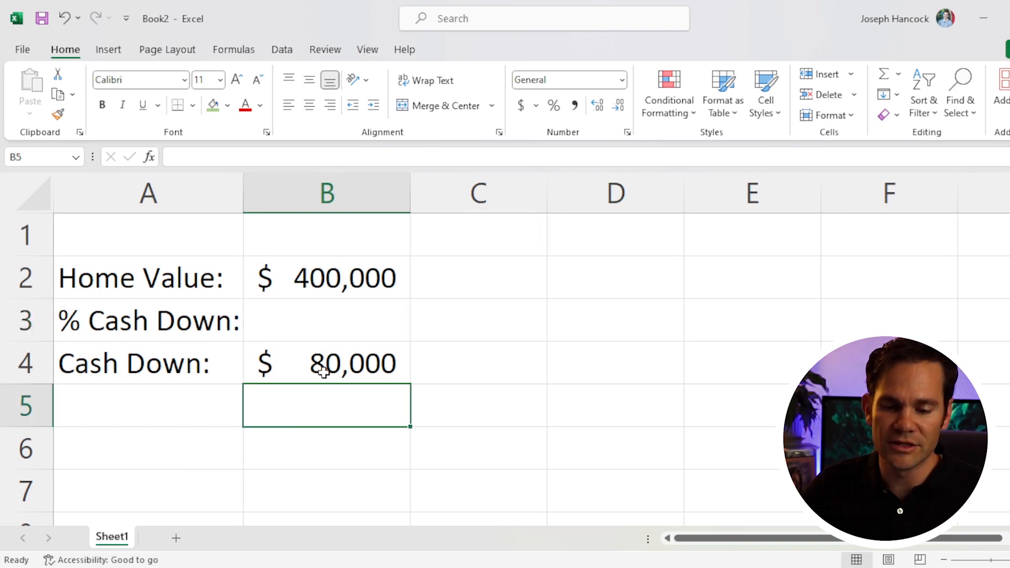
Format cell B3 as a percentage and enter 20% as the cash down rate
left_click(330, 320)
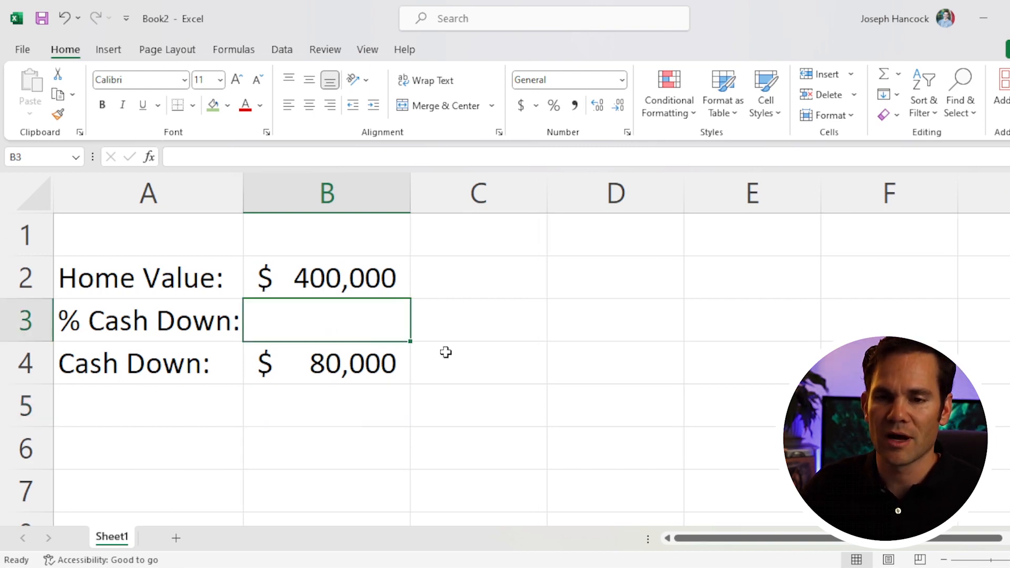
type("20")
key("Tab")
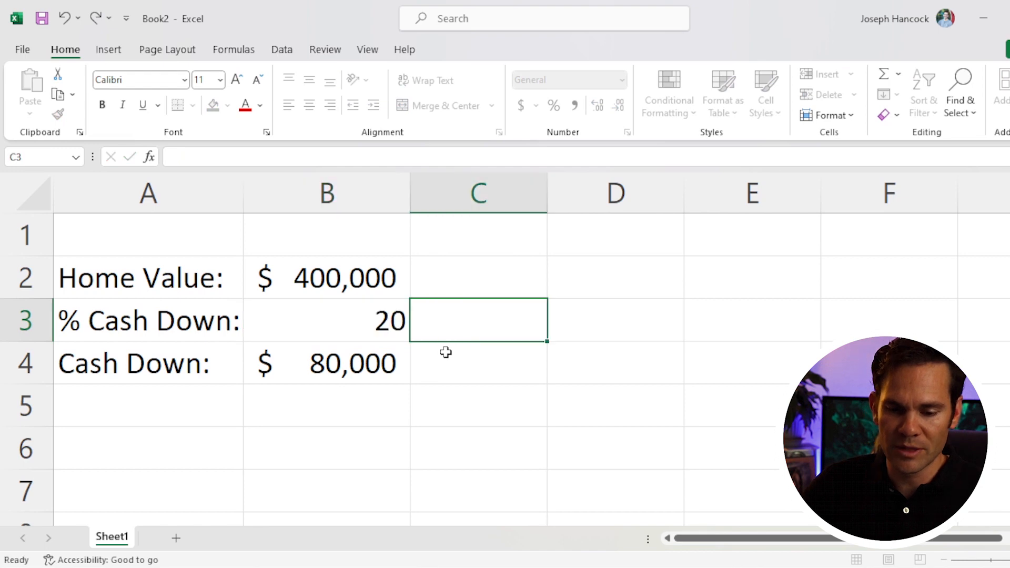
left_click(374, 318)
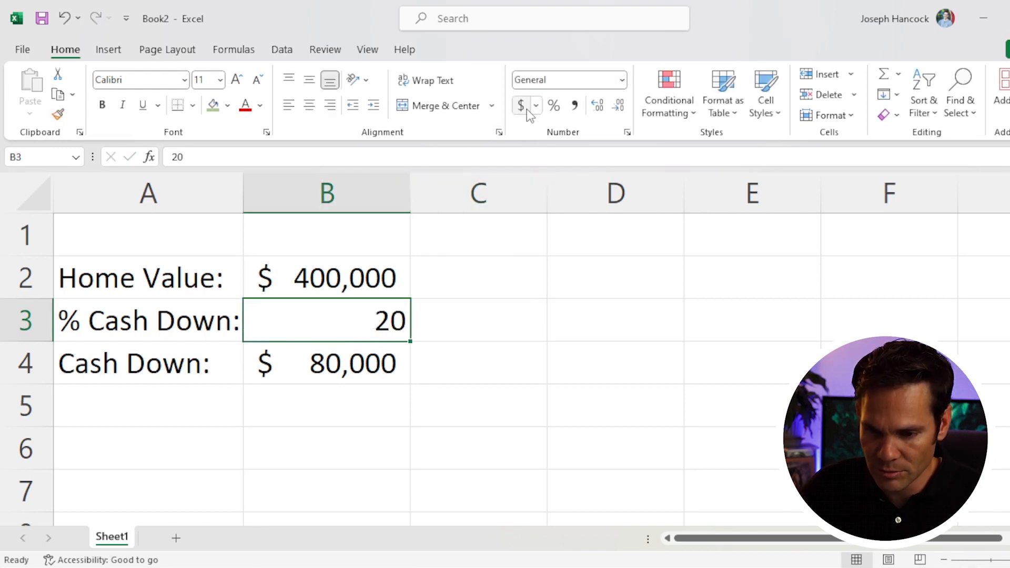
left_click(553, 106)
type("20")
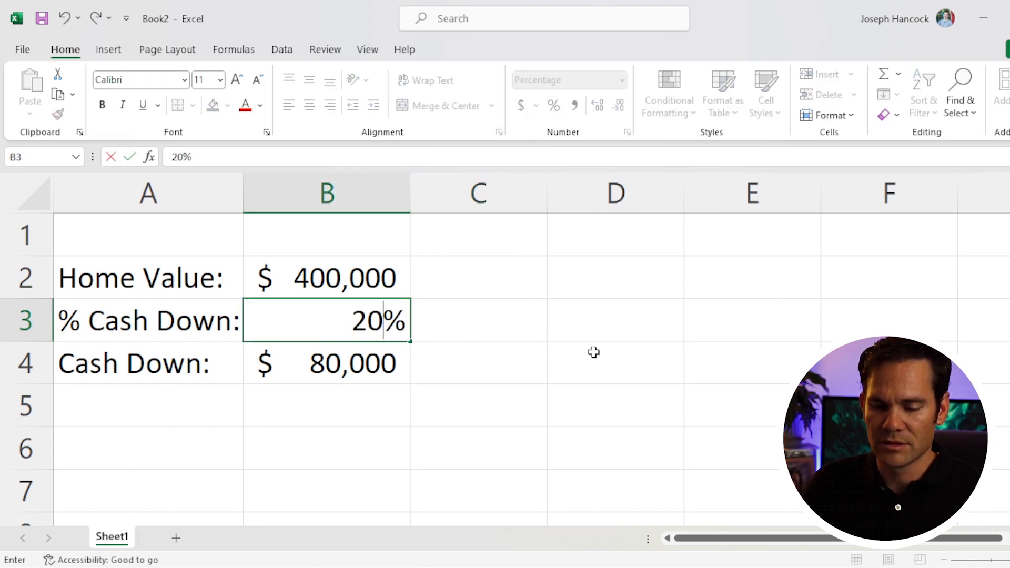
key("Tab")
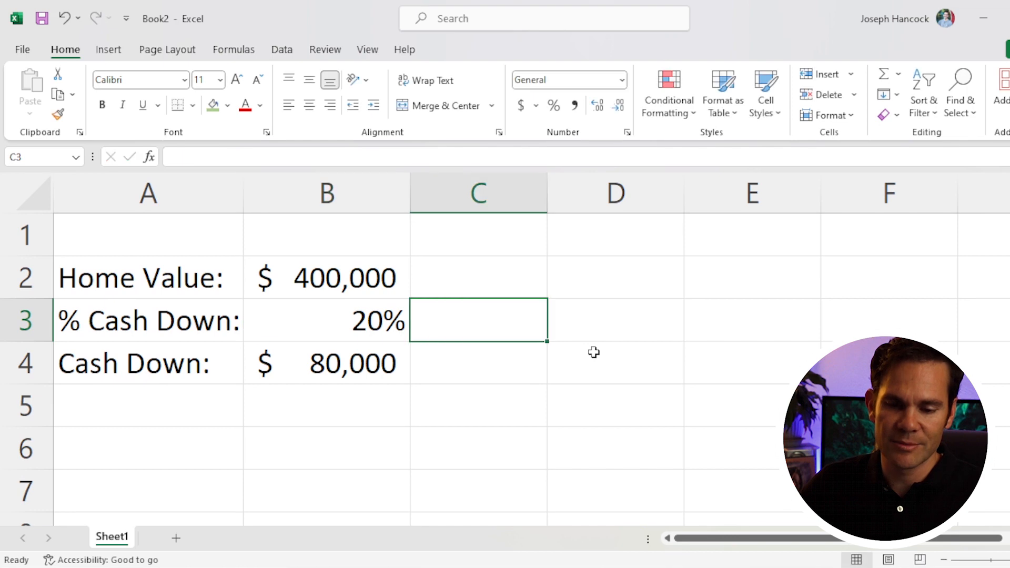
Replace the fixed 0.2 in B4's formula with a reference to B3, making it =B3*B2
left_click(352, 373)
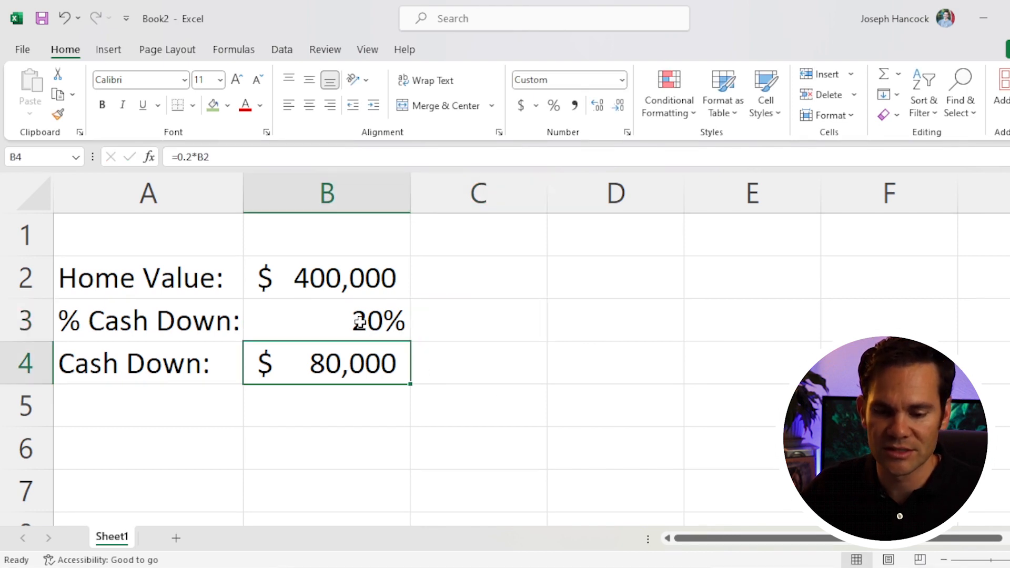
left_click(200, 157)
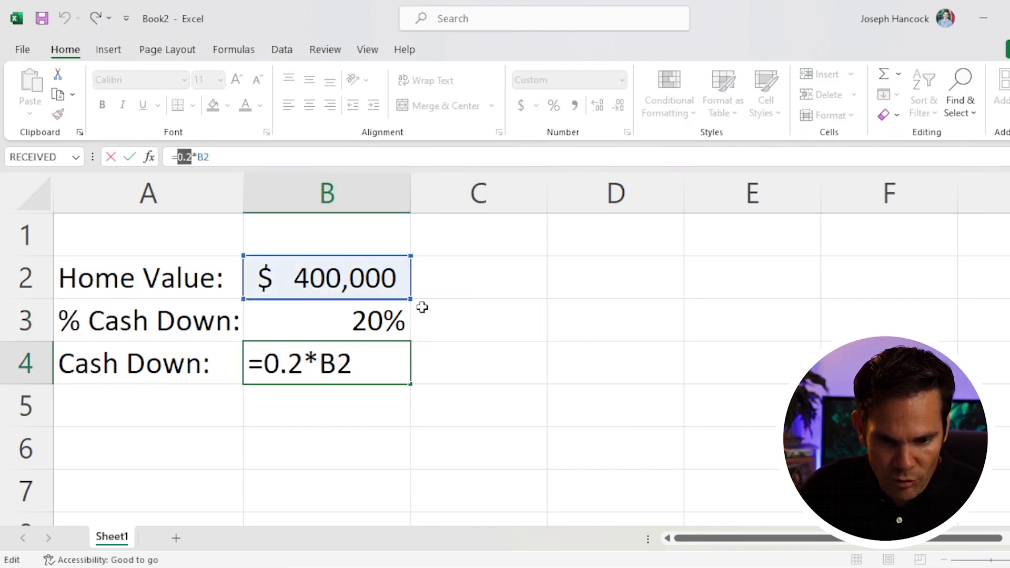
left_click(365, 323)
key("Return")
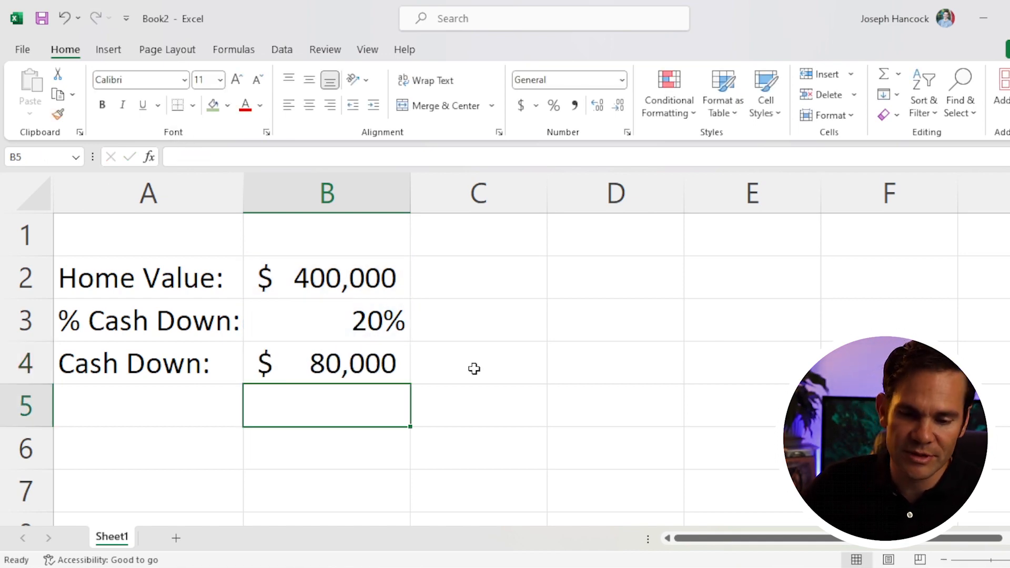
left_click(382, 326)
left_click(383, 281)
left_click(384, 320)
left_click(385, 282)
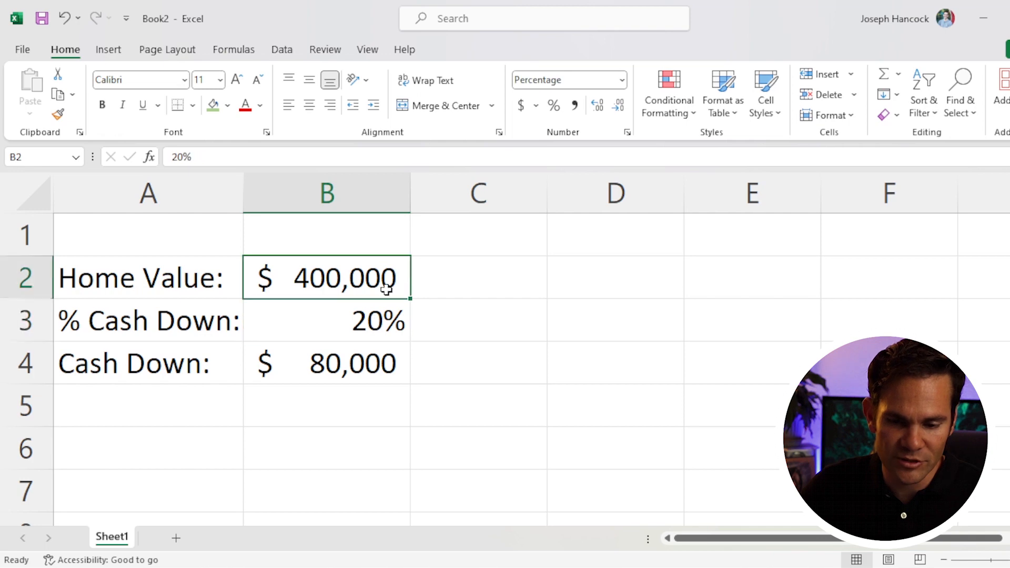
Set the cash down percentage in B3 to 10%
left_click(384, 318)
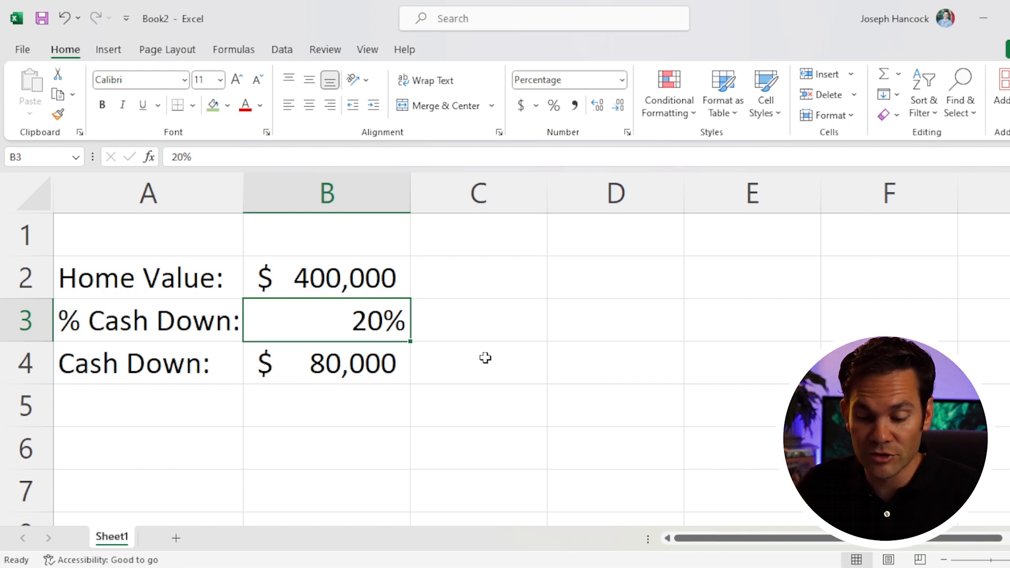
type("210")
key("BackSpace")
key("BackSpace")
key("BackSpace")
type("10")
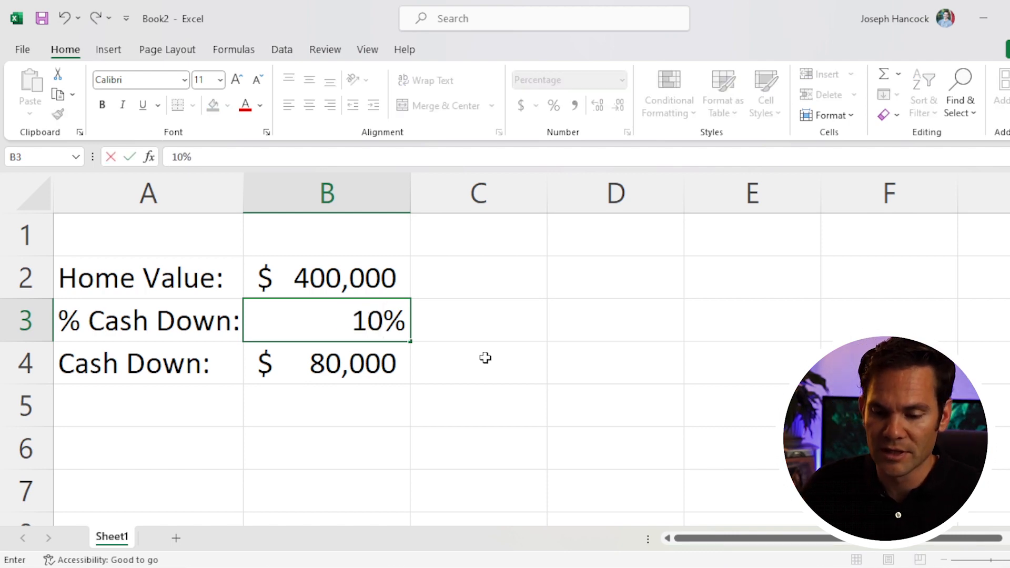
key("Return")
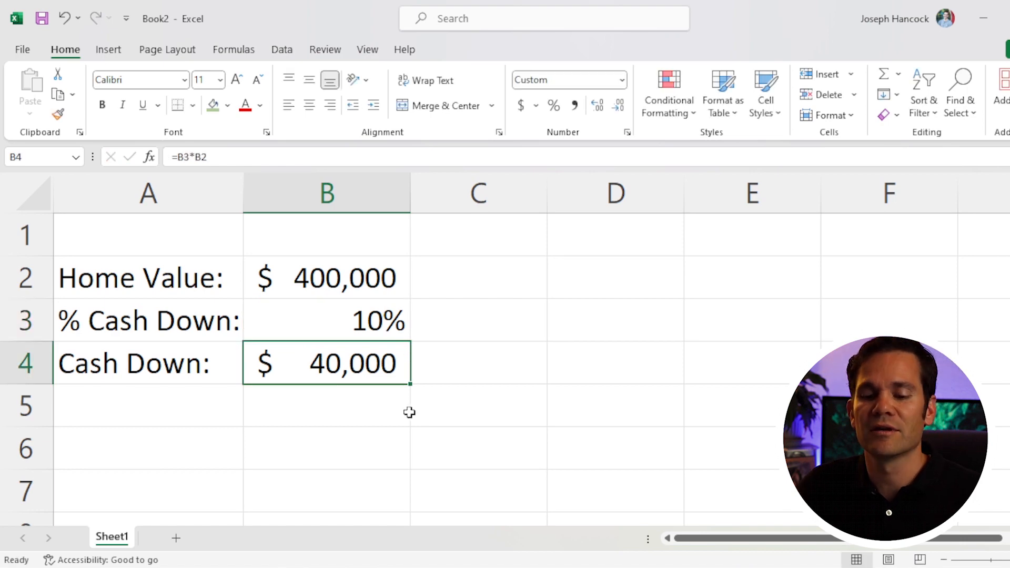
Fill the input cells B2 and B3 with standard yellow to mark the home value and cash down percentage
left_click(366, 280)
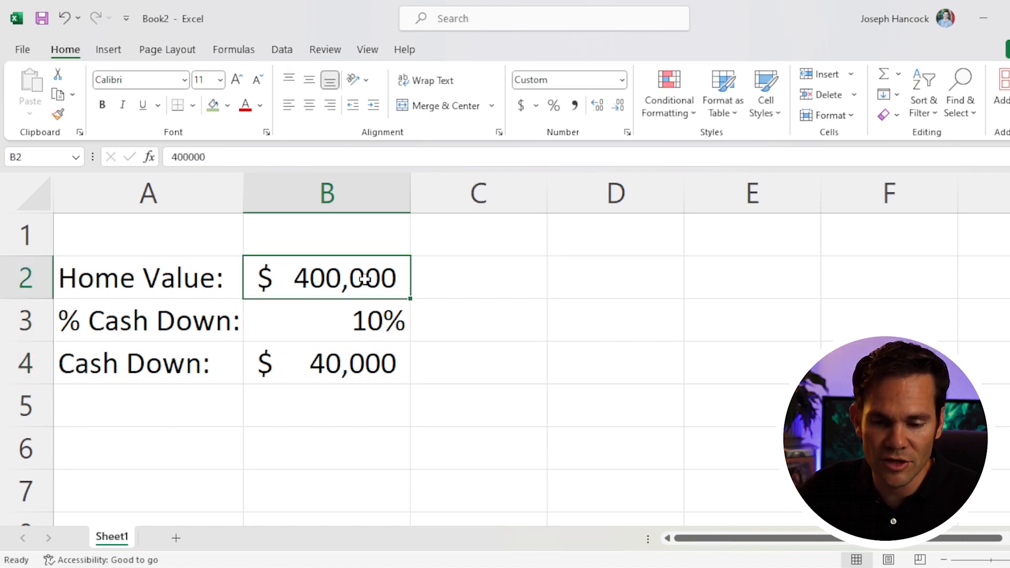
left_click(260, 106)
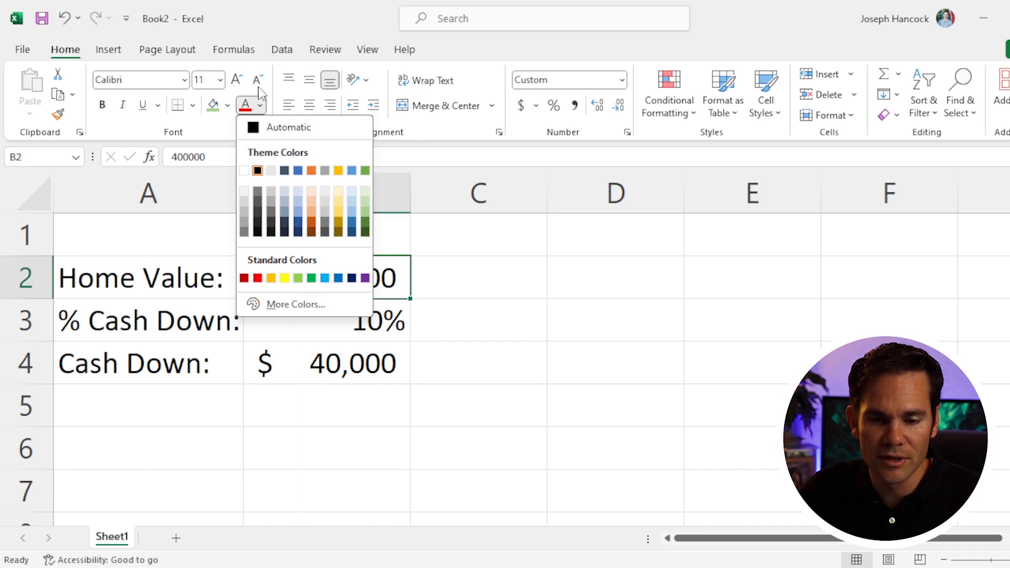
left_click(228, 106)
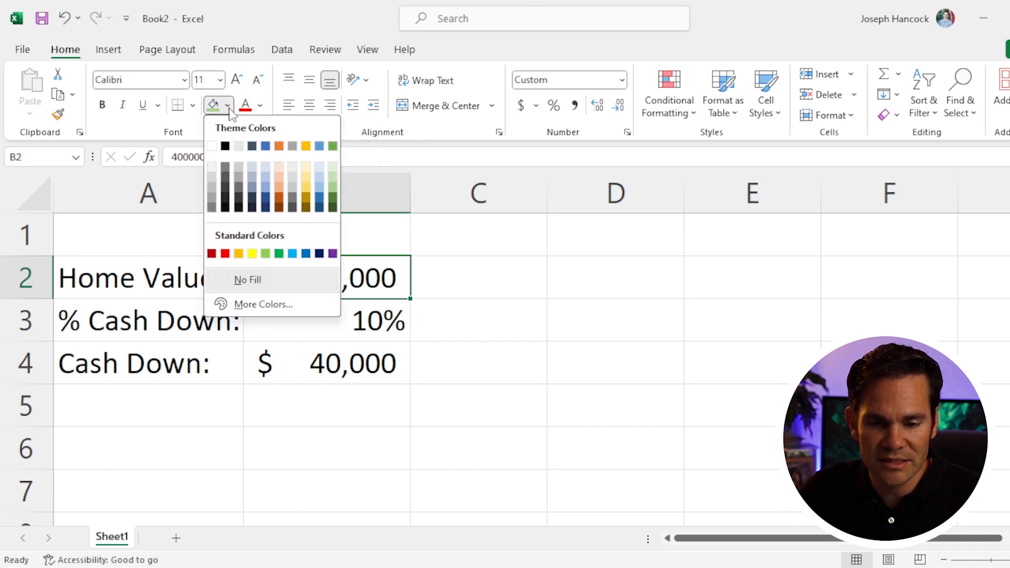
left_click(253, 254)
left_click(357, 318)
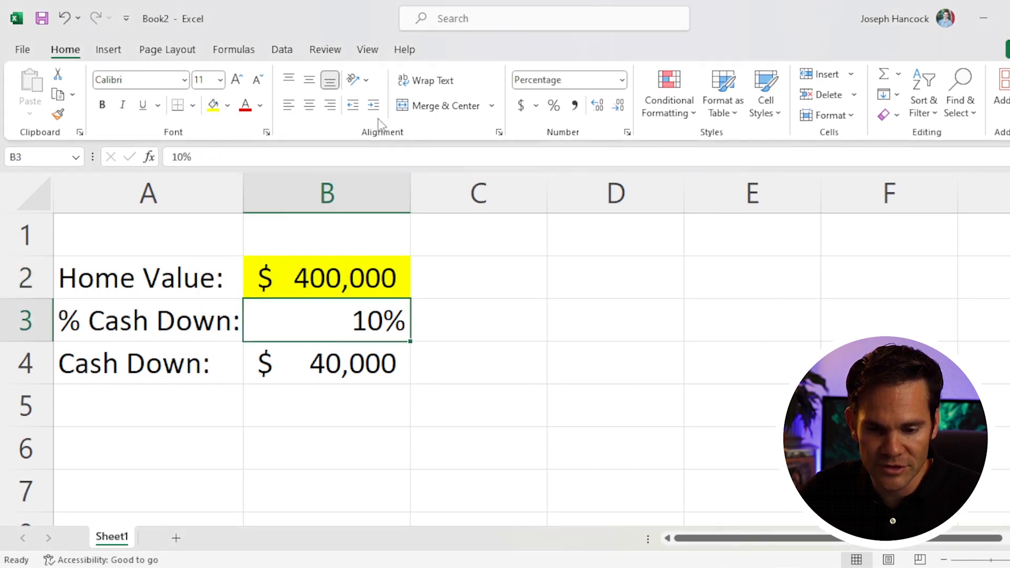
left_click(216, 107)
left_click(545, 305)
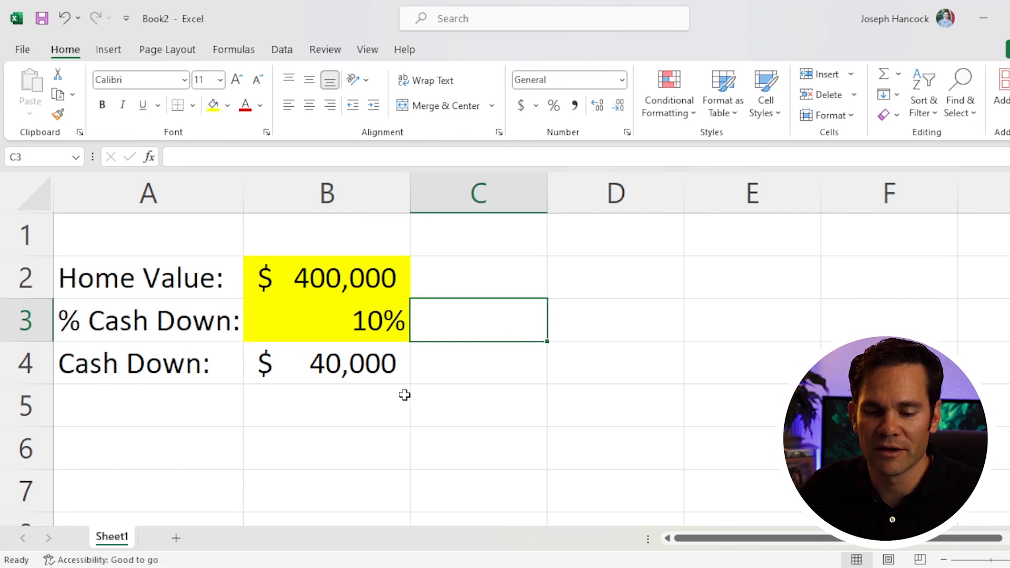
Examine the cash down formula in B4 and the two yellow input cells it references
left_click(345, 364)
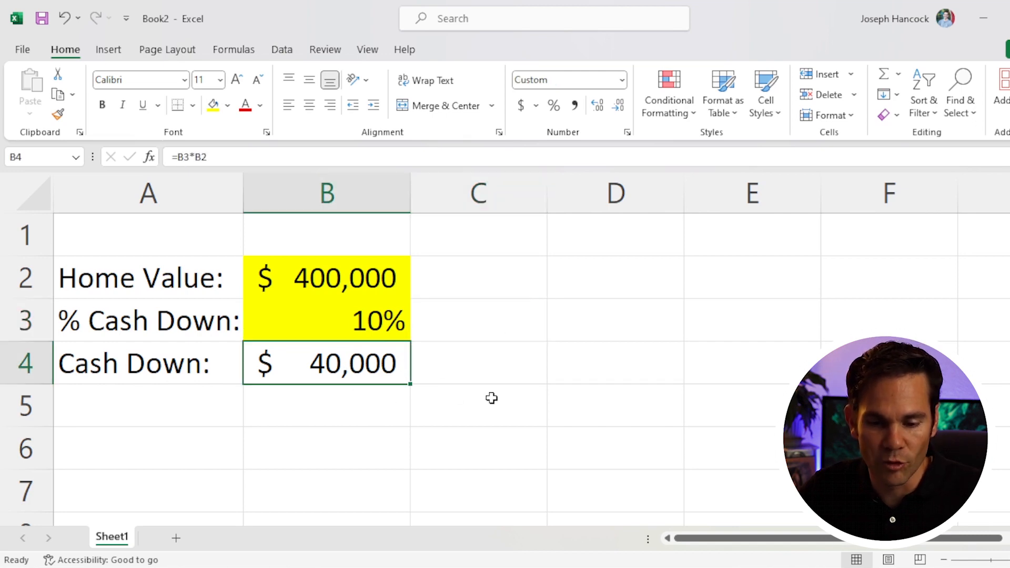
key("F2")
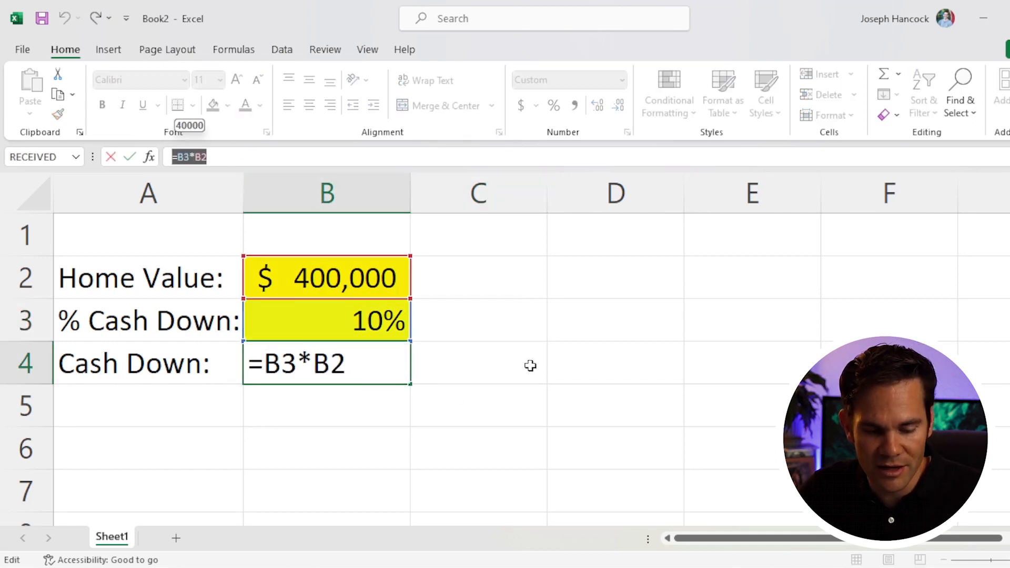
key("Escape")
left_click(504, 399)
left_click(392, 368)
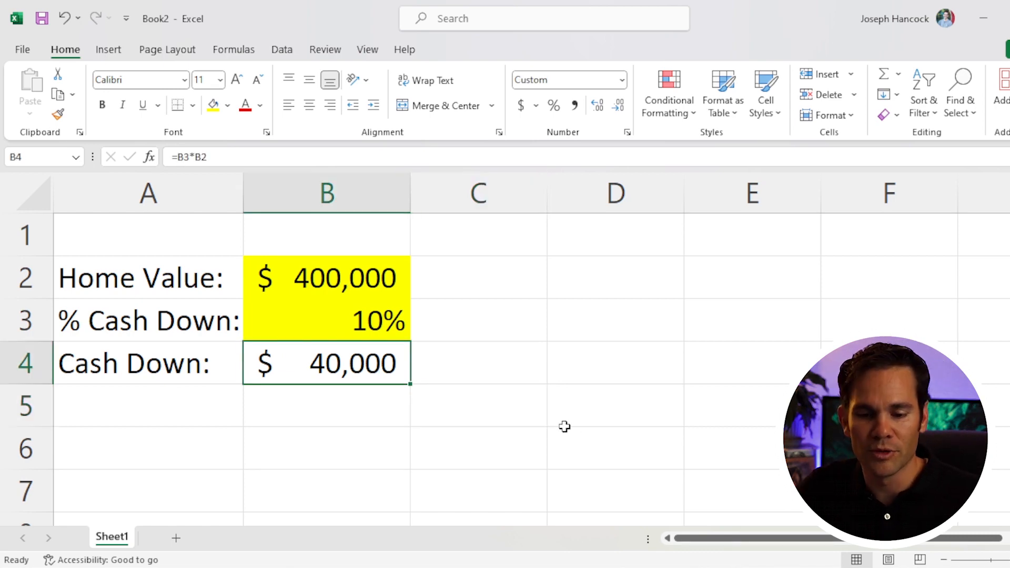
left_click(292, 329)
left_click(305, 275)
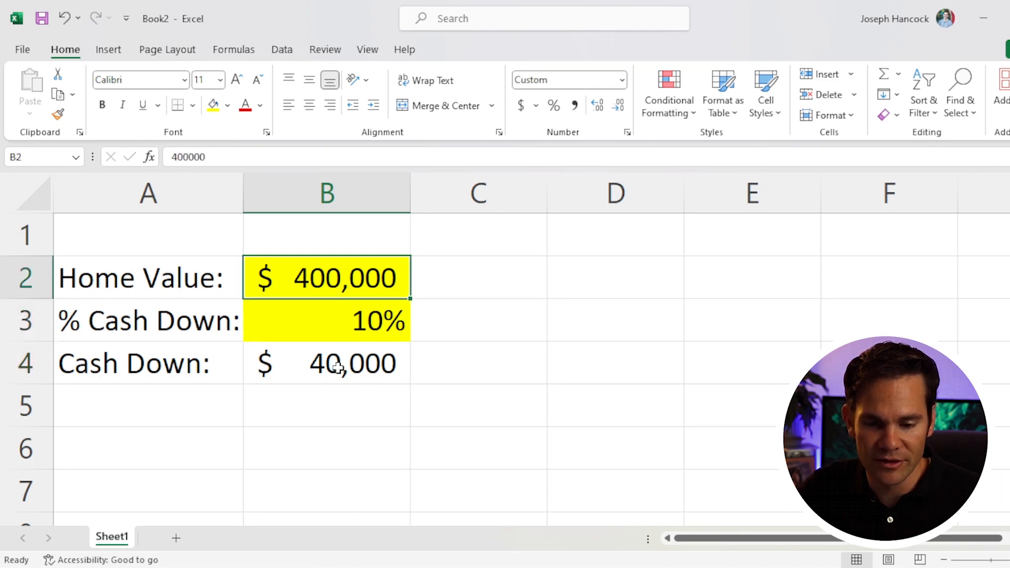
Move the Cash Down label and its calculated amount from A4:B4 to D2:E2, and widen column D to fit the label
key("Down")
left_click_drag(224, 368, 653, 278)
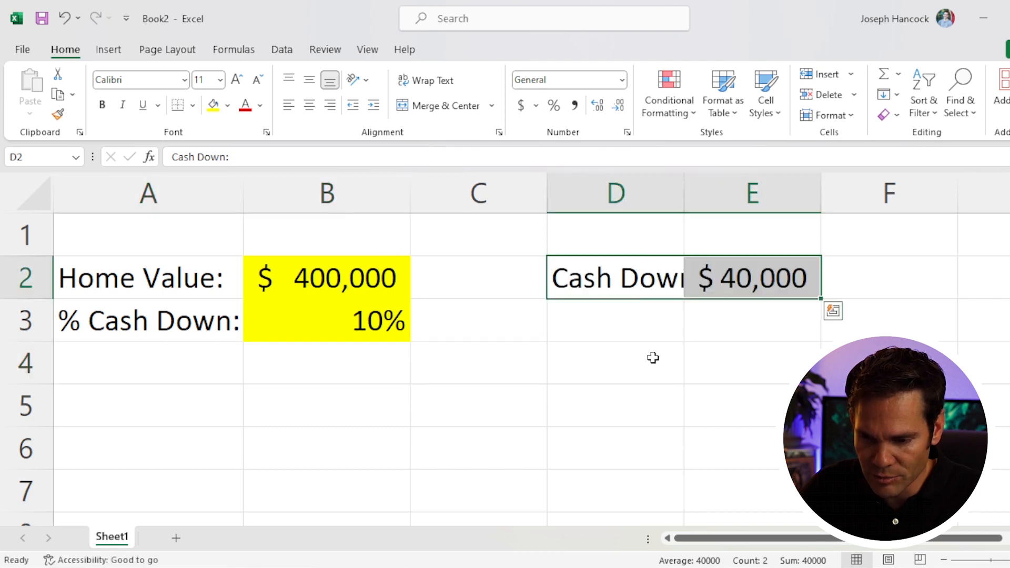
left_click(722, 345)
left_click_drag(681, 181, 716, 181)
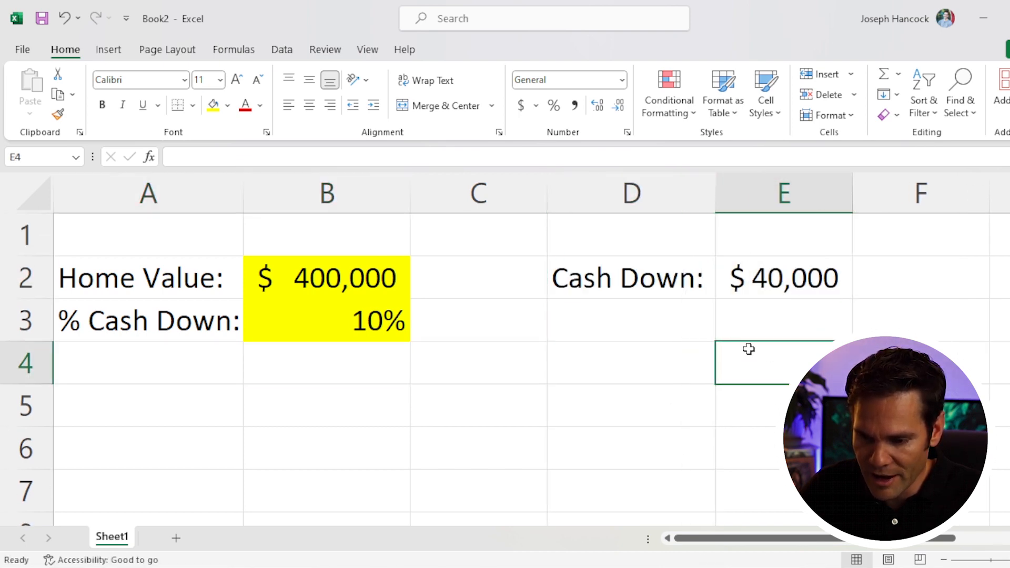
Add the heading Inputs in B1 above the input values and the heading Outputs in E1 above the cash down amount
left_click(278, 243)
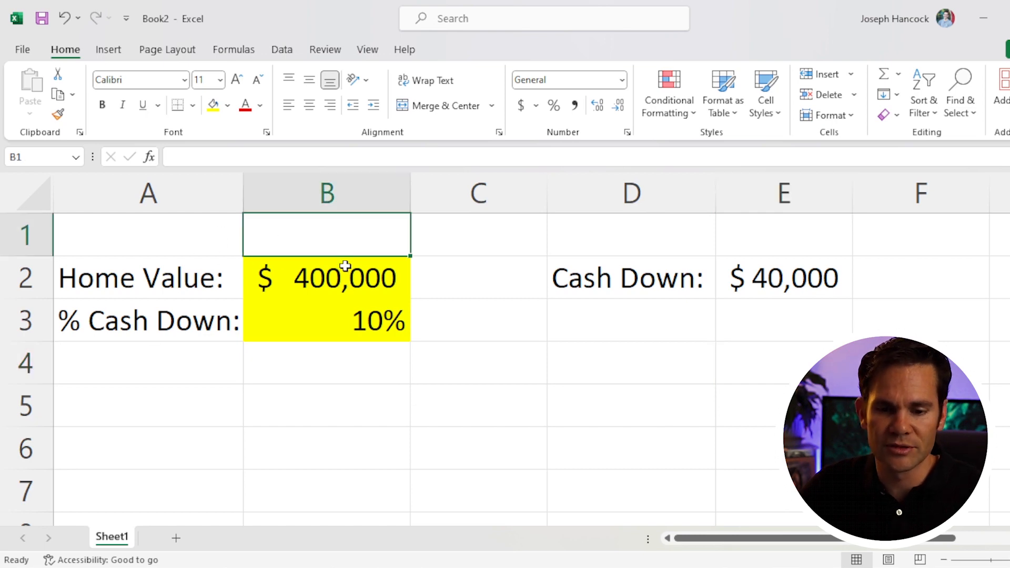
type("Inputs")
key("Tab")
key("Tab")
key("Tab")
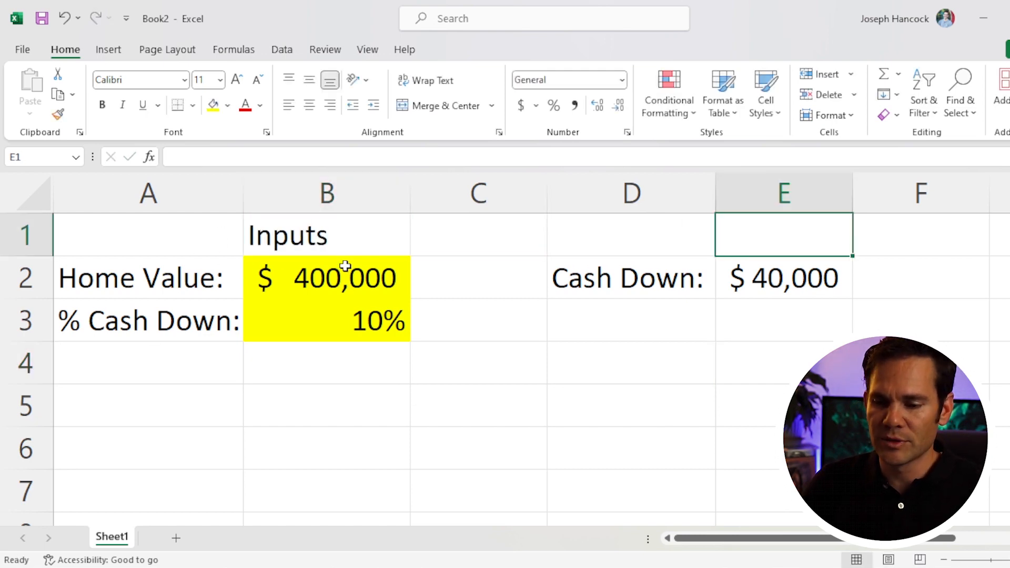
type("Outputs")
key("Return")
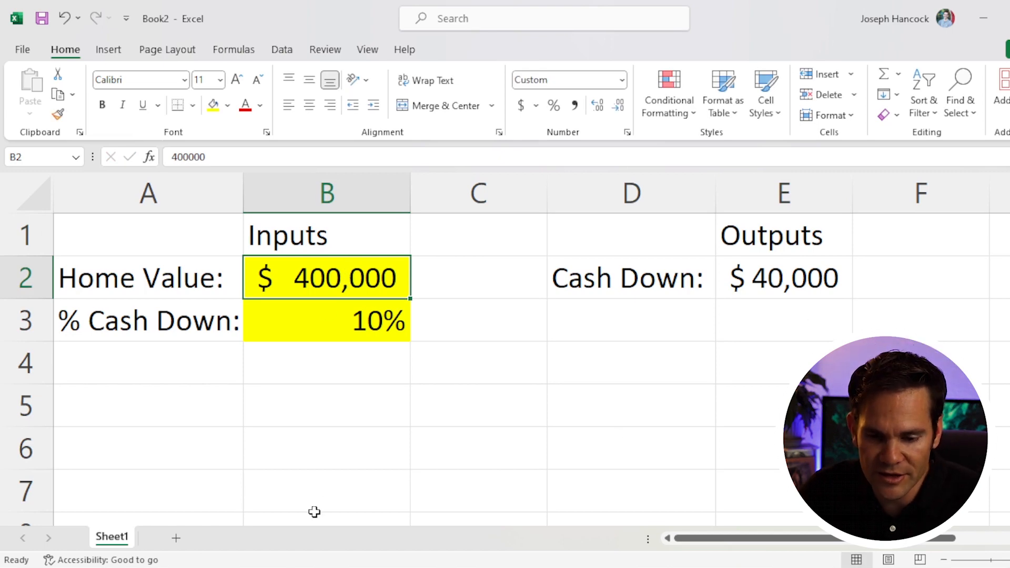
left_click_drag(777, 278, 773, 430)
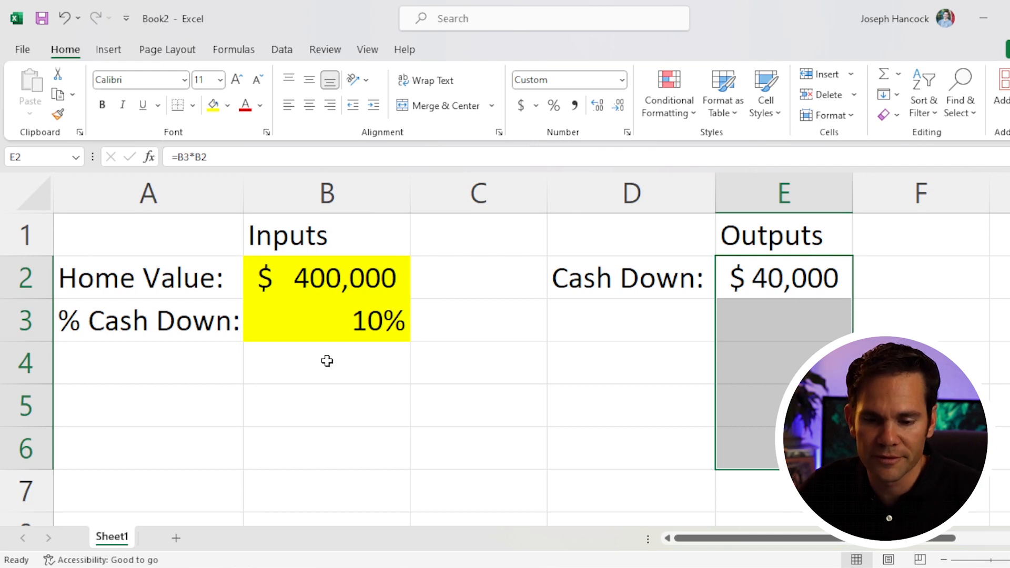
left_click(195, 370)
left_click(360, 275)
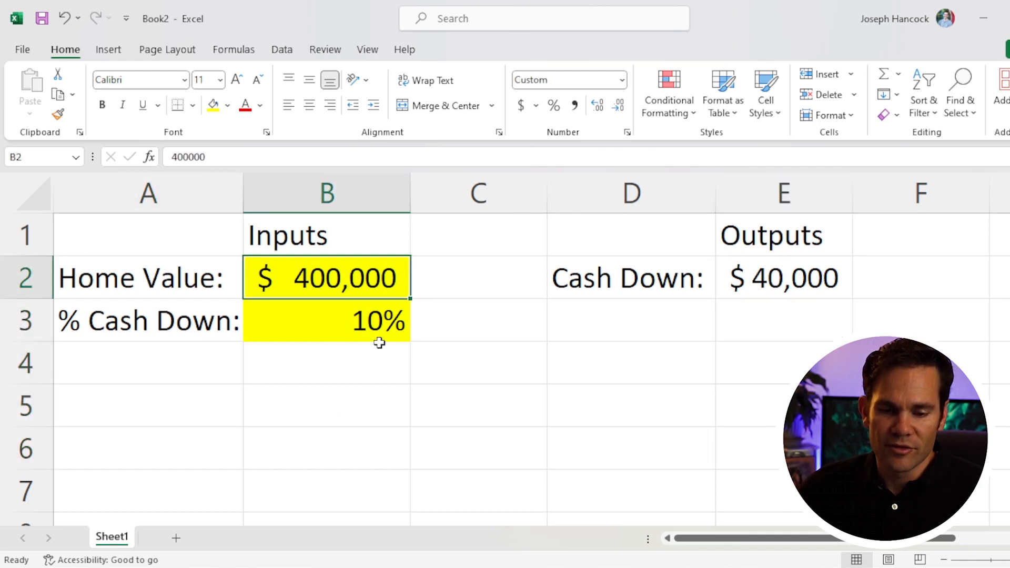
left_click(361, 322)
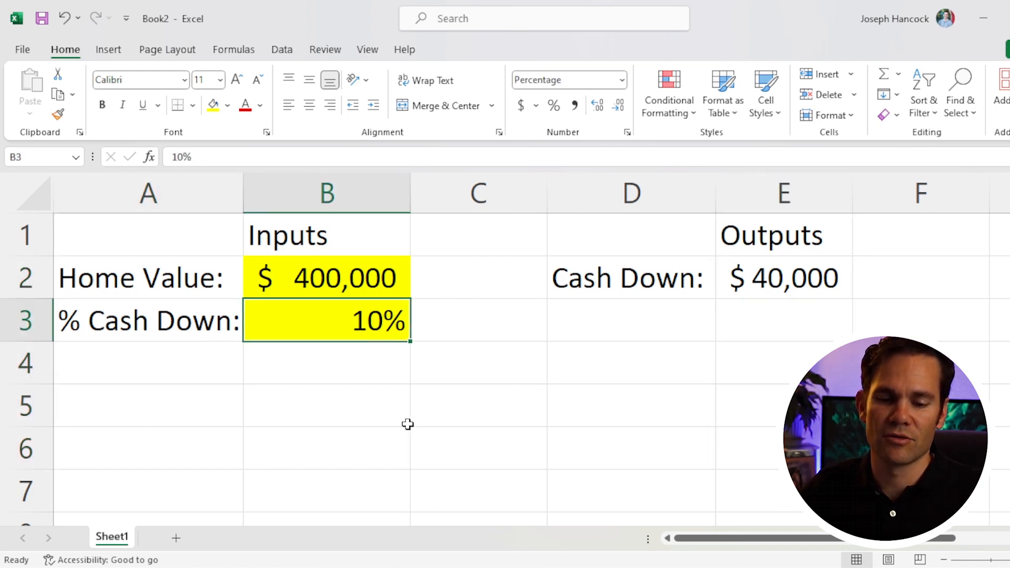
Add a "Time to Payoff:" label in A4 with the value 30 in B4, widening column A to fit the label
left_click(194, 363)
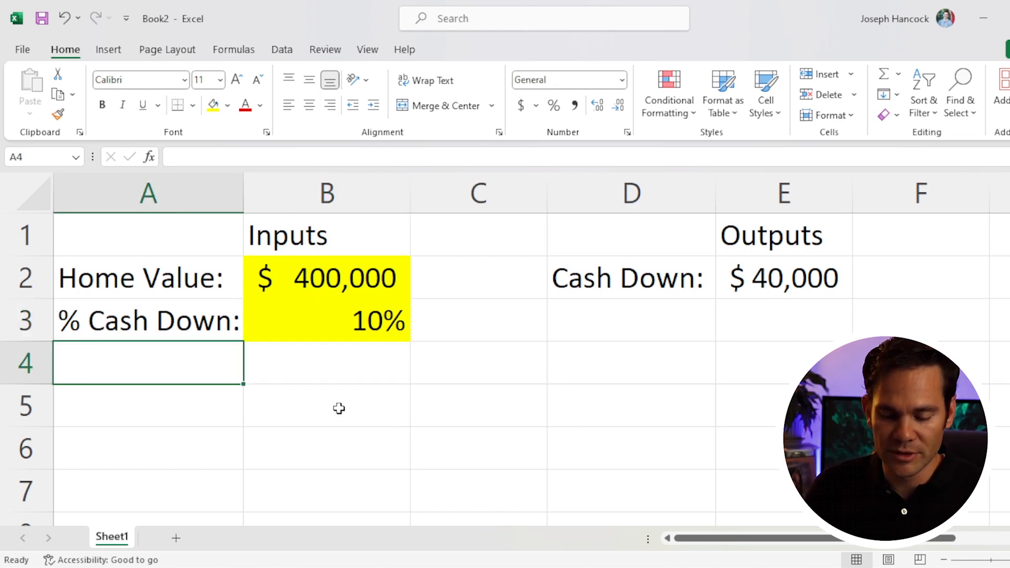
type("L")
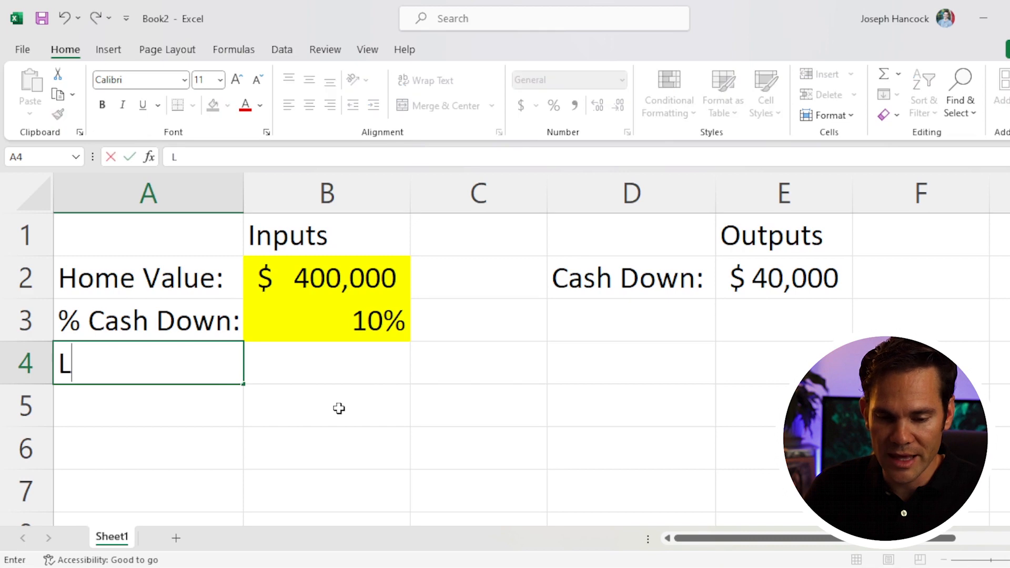
key("BackSpace")
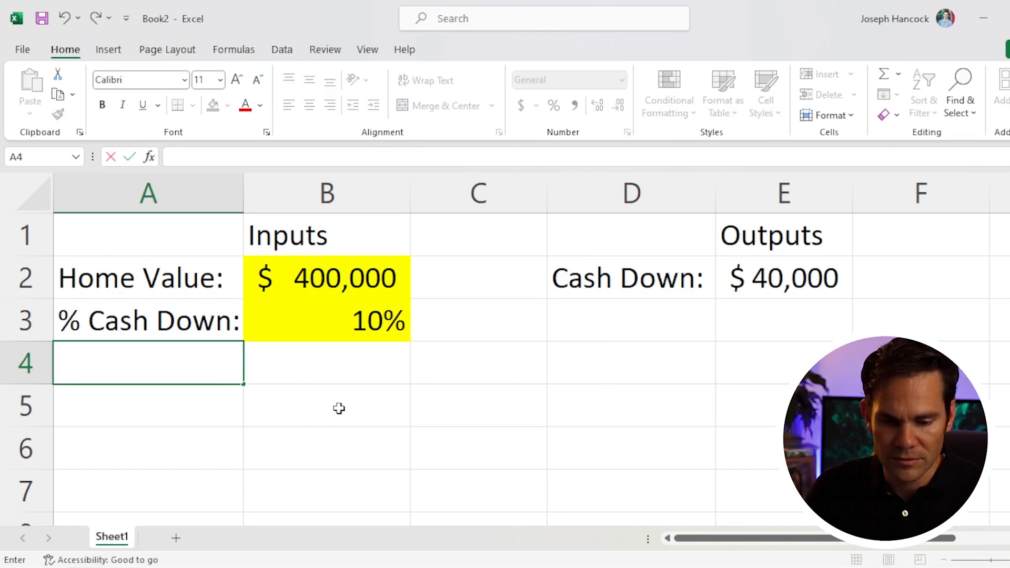
type("Time")
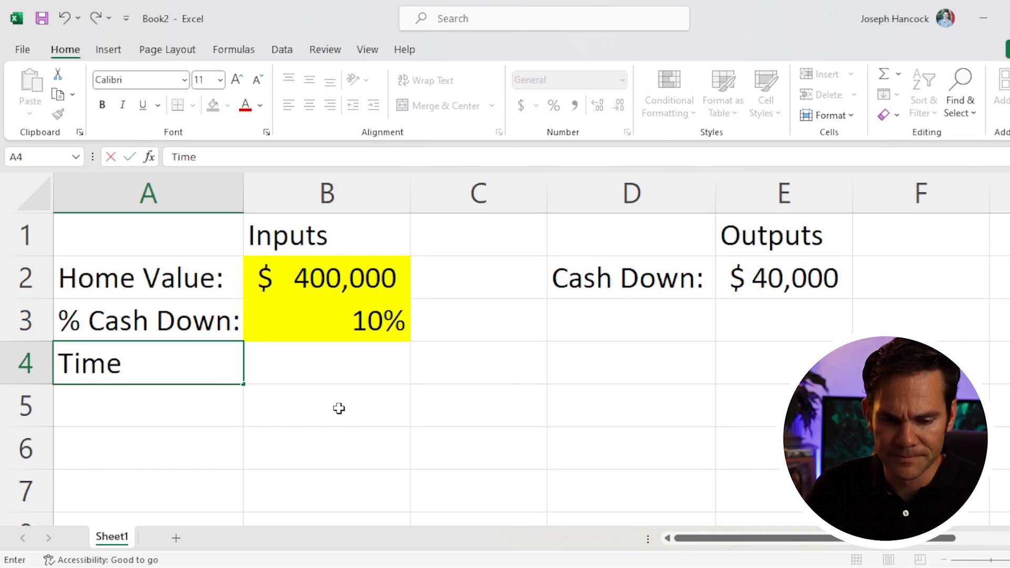
type(" to Pay")
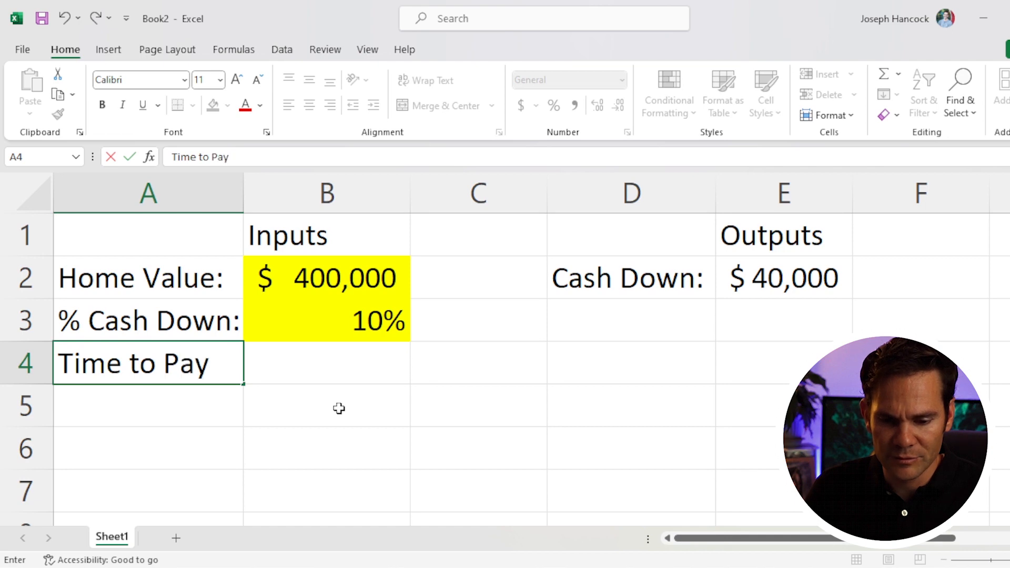
type("off:")
key("Tab")
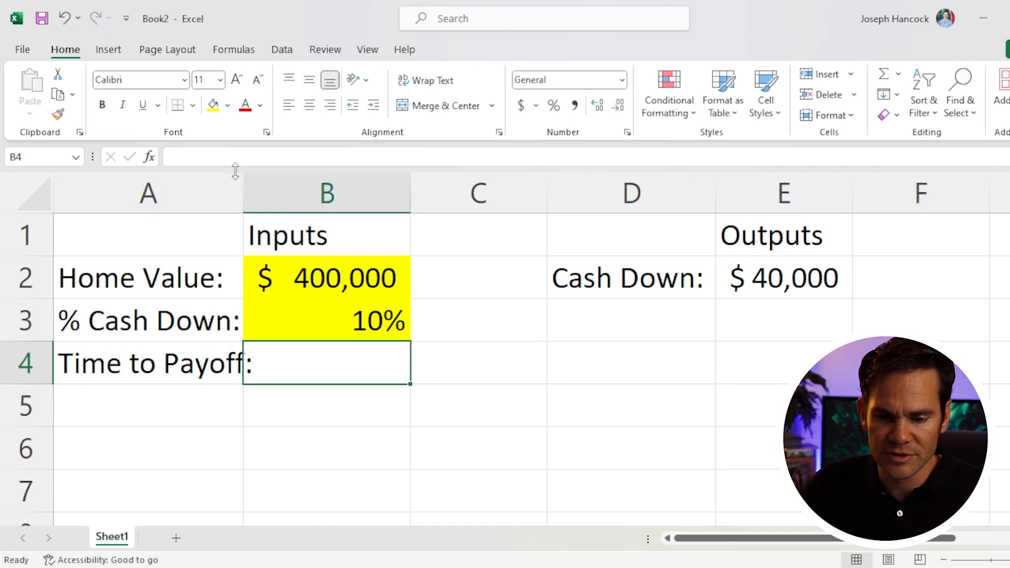
left_click_drag(244, 190, 264, 189)
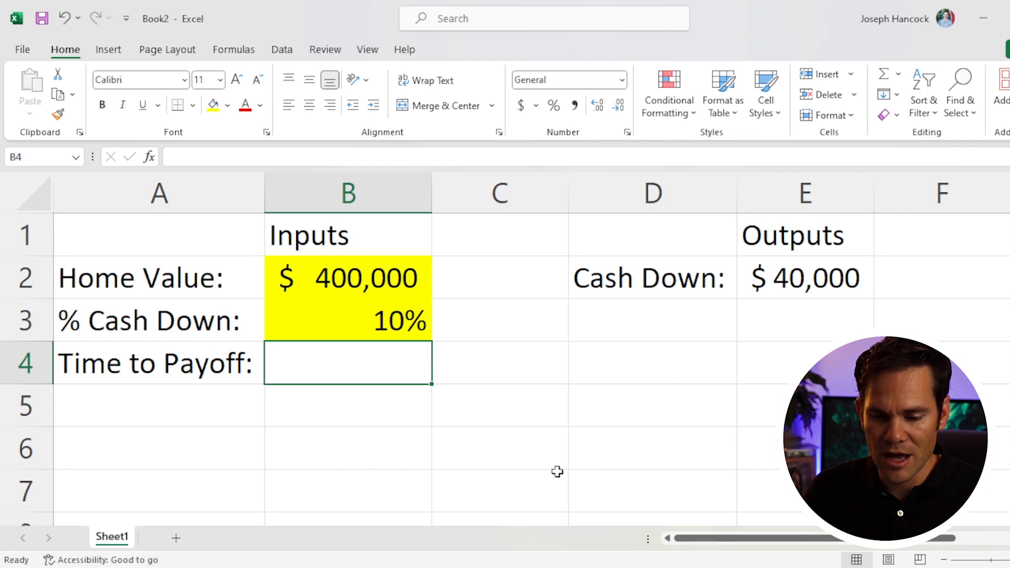
type("30")
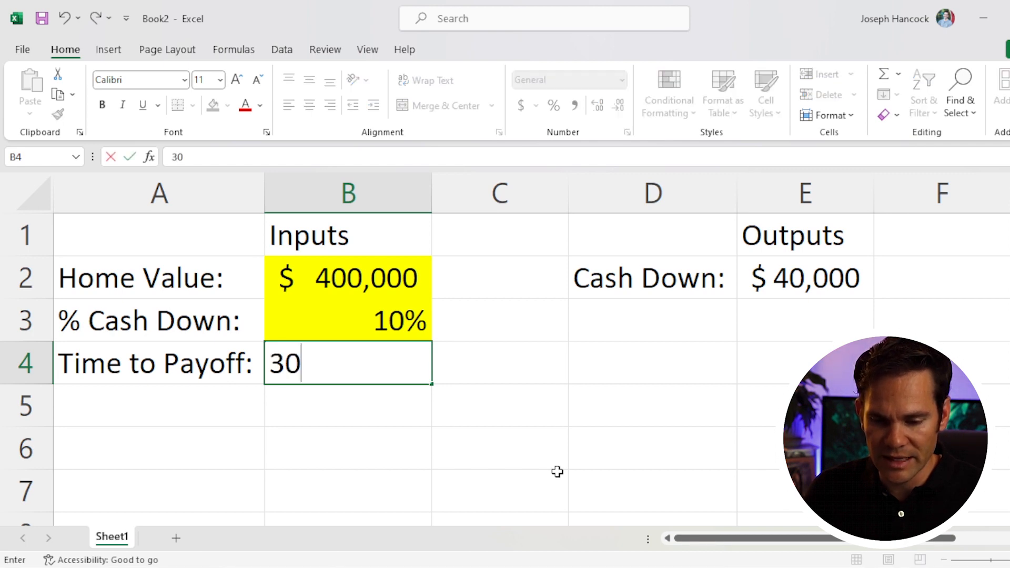
key("Tab")
type("years")
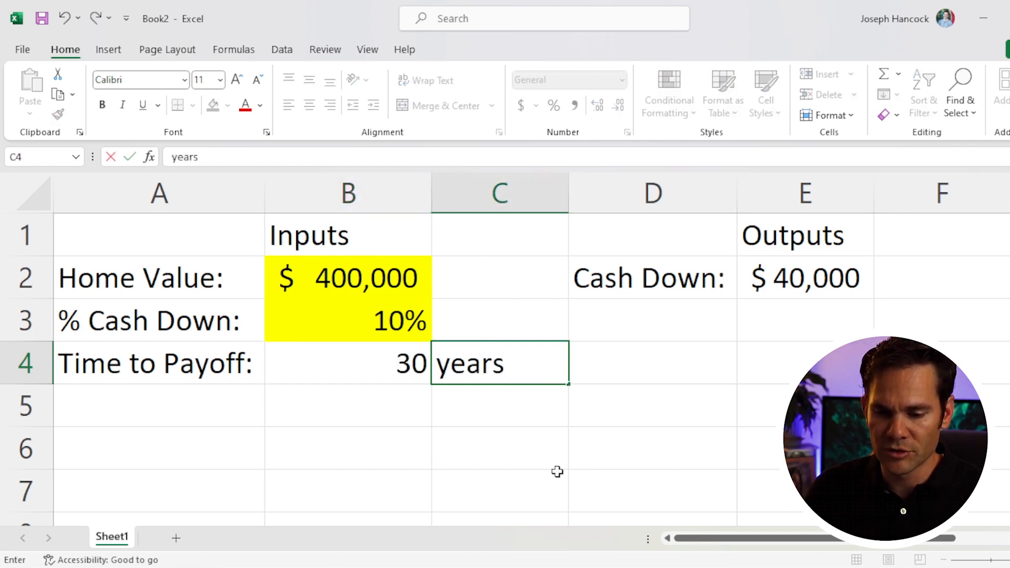
key("Return")
left_click(393, 363)
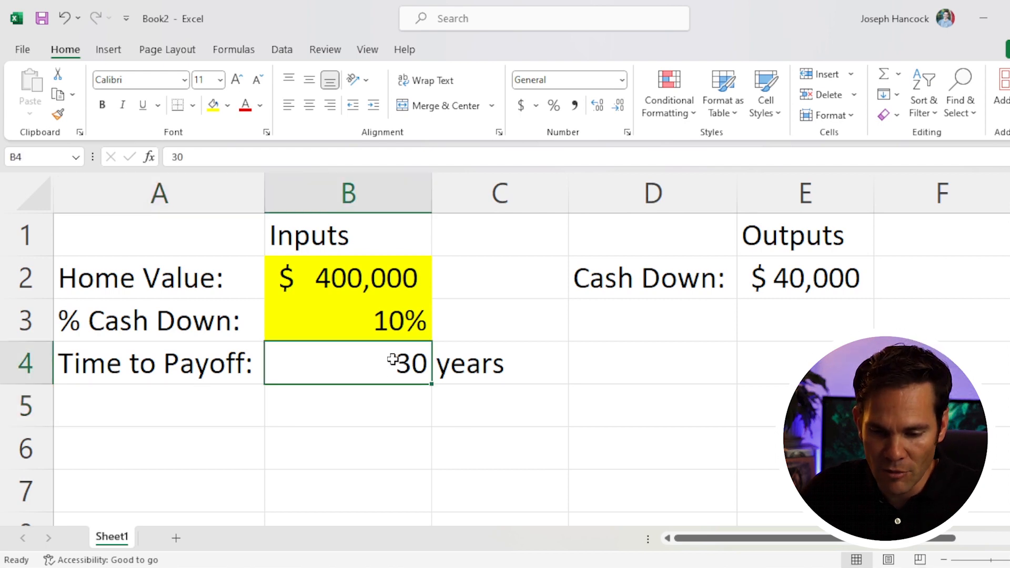
left_click(500, 357)
key("Delete")
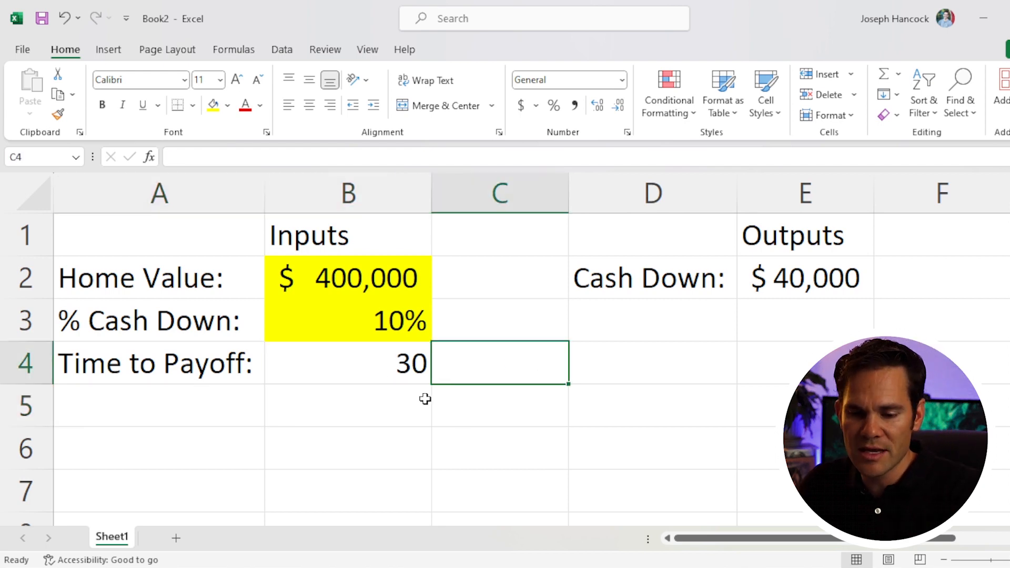
Apply the custom number format 0 "years" to the time to payoff value in B4
left_click(386, 370)
right_click(374, 370)
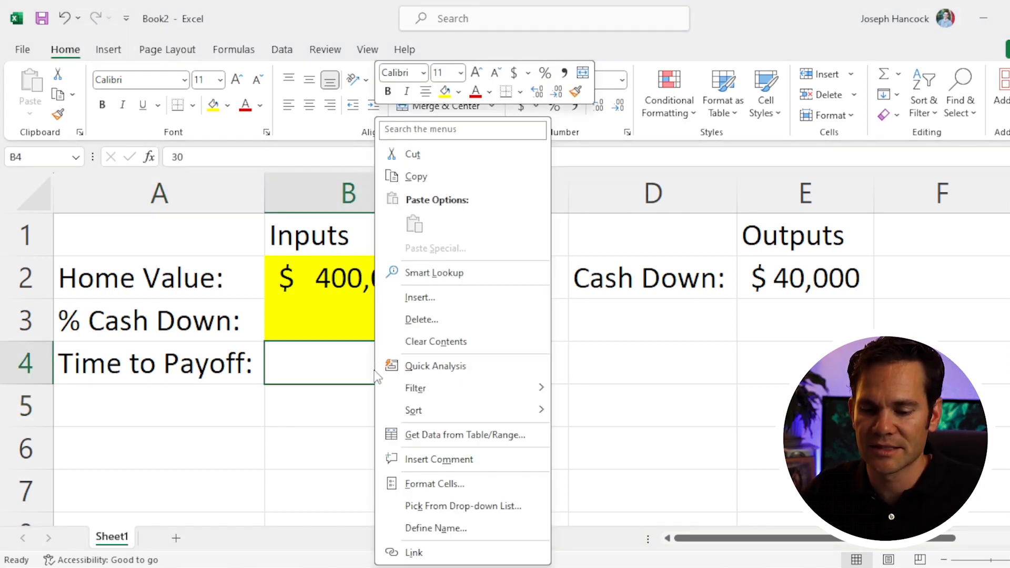
left_click(436, 484)
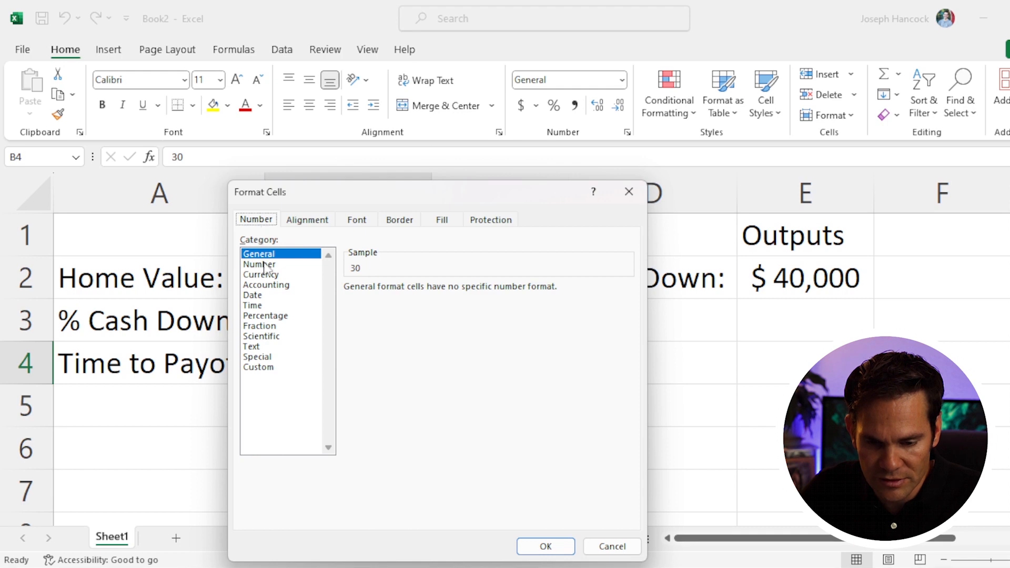
left_click(273, 368)
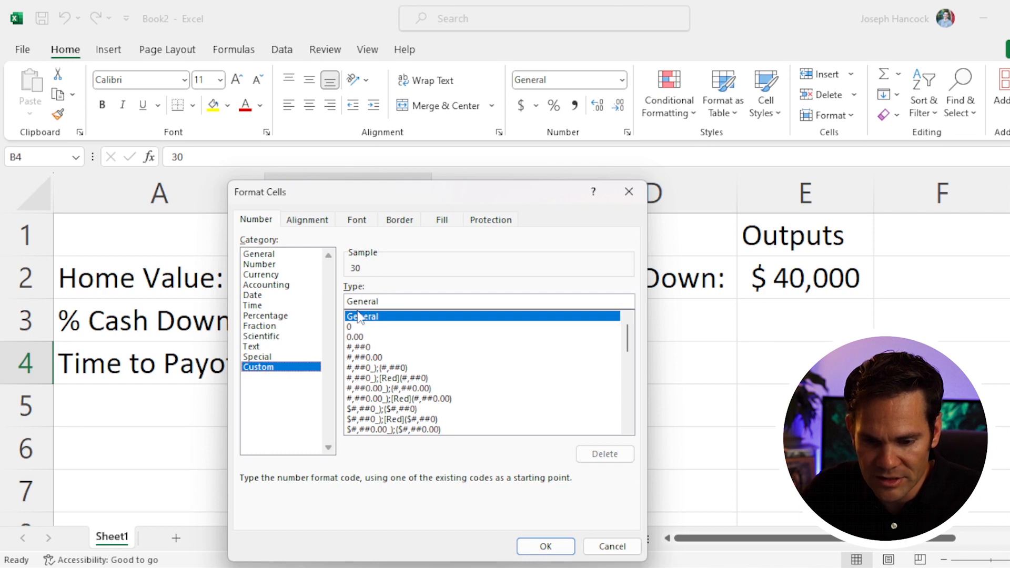
left_click(354, 326)
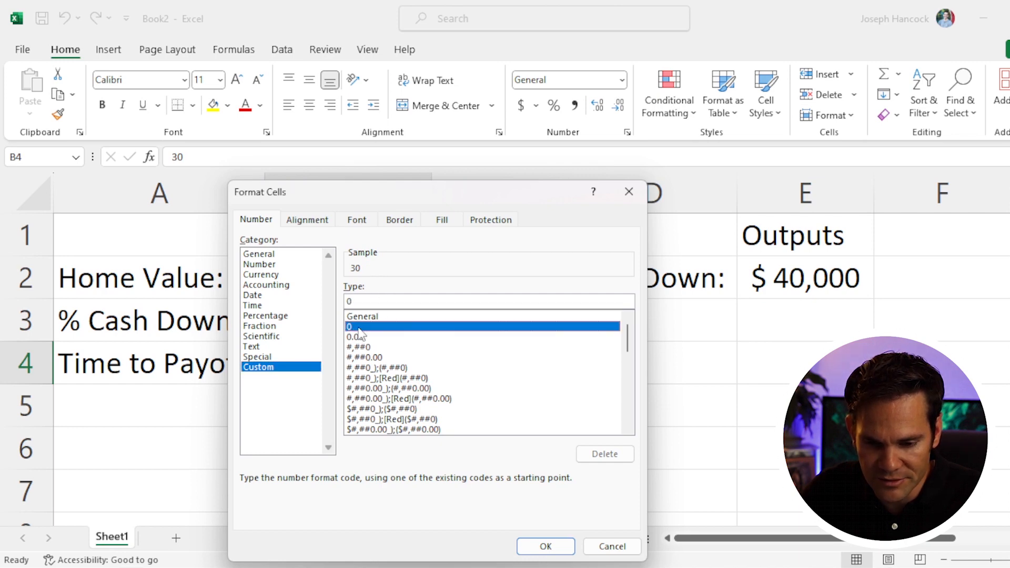
left_click(379, 303)
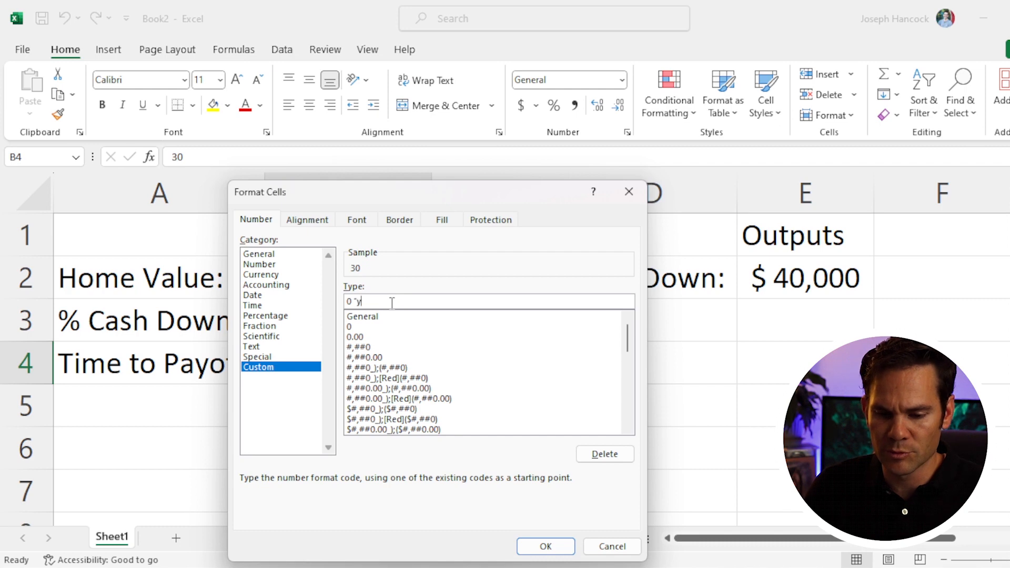
type("\"years\"")
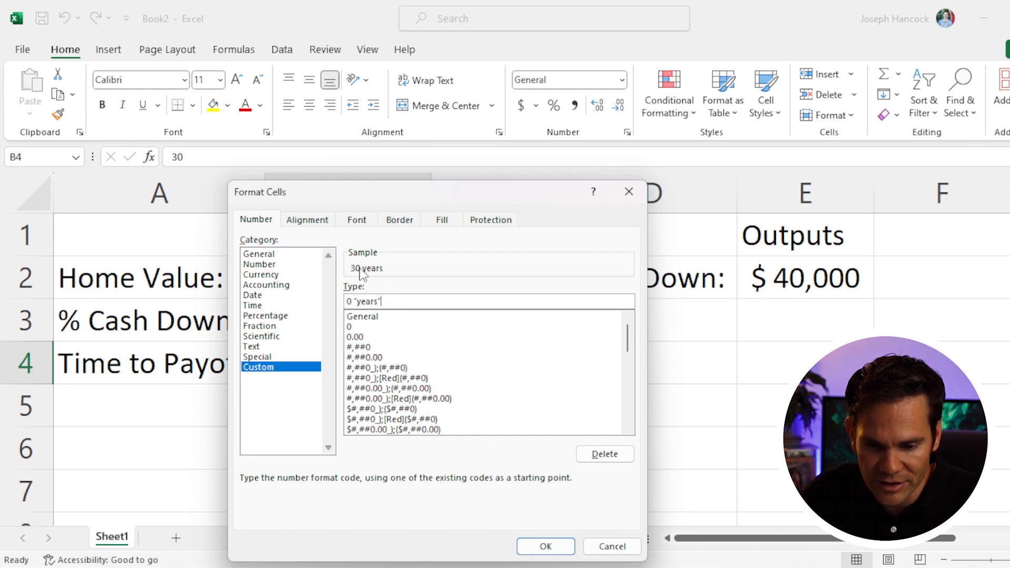
left_click(545, 546)
left_click(434, 435)
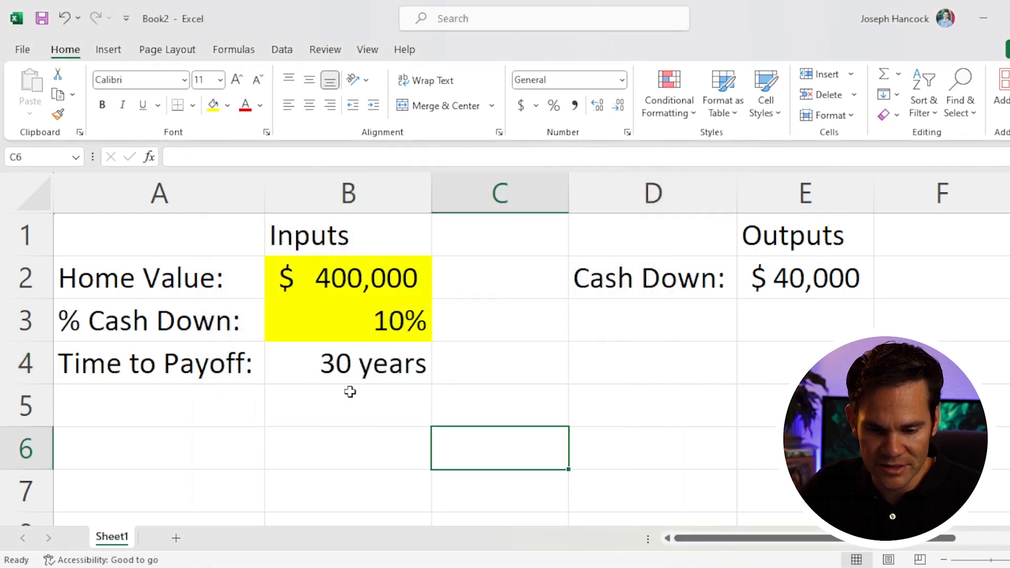
Set the time to payoff in B4 to 15 and check the cell's underlying value
left_click(351, 367)
type("15")
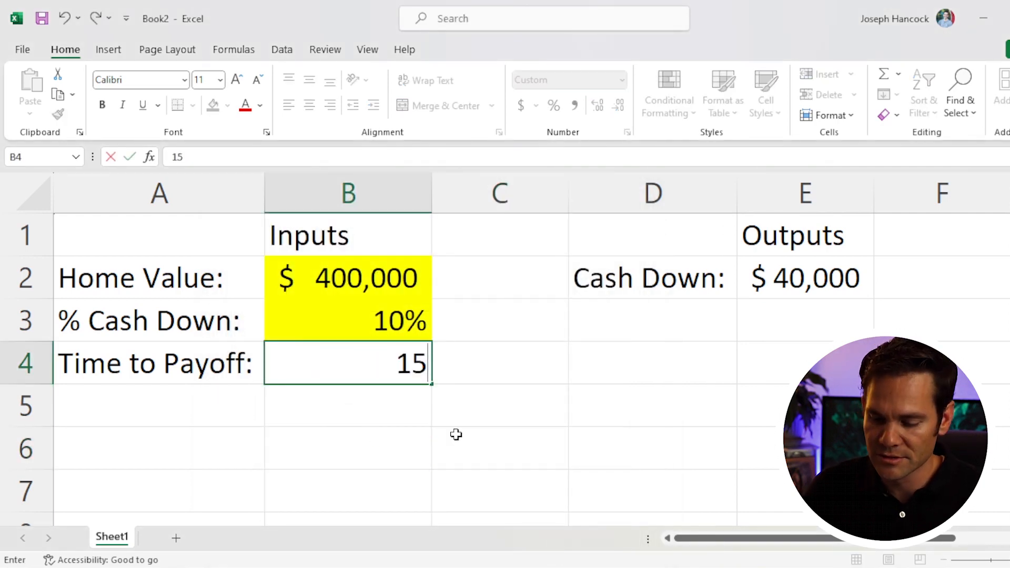
key("Return")
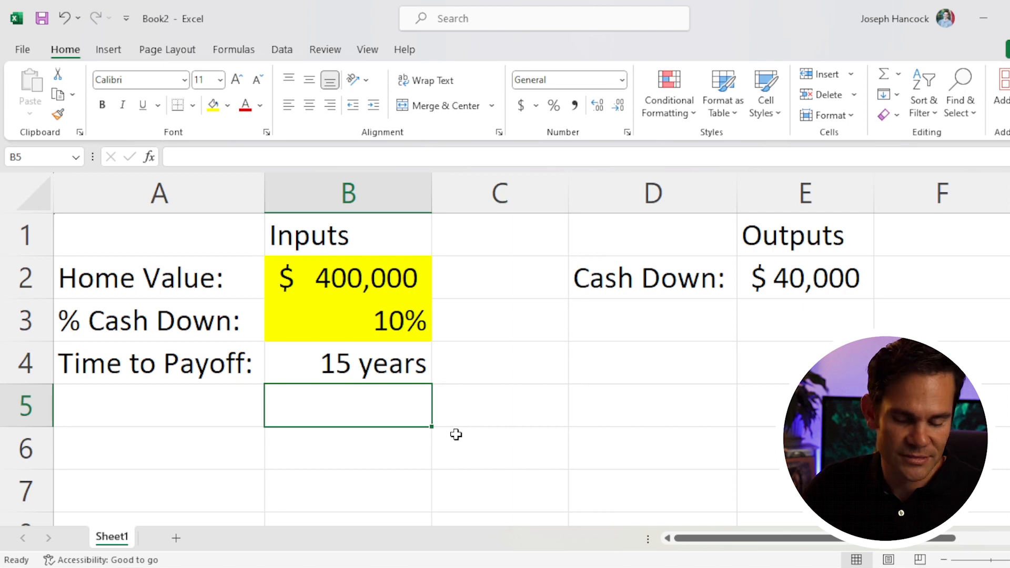
left_click(382, 364)
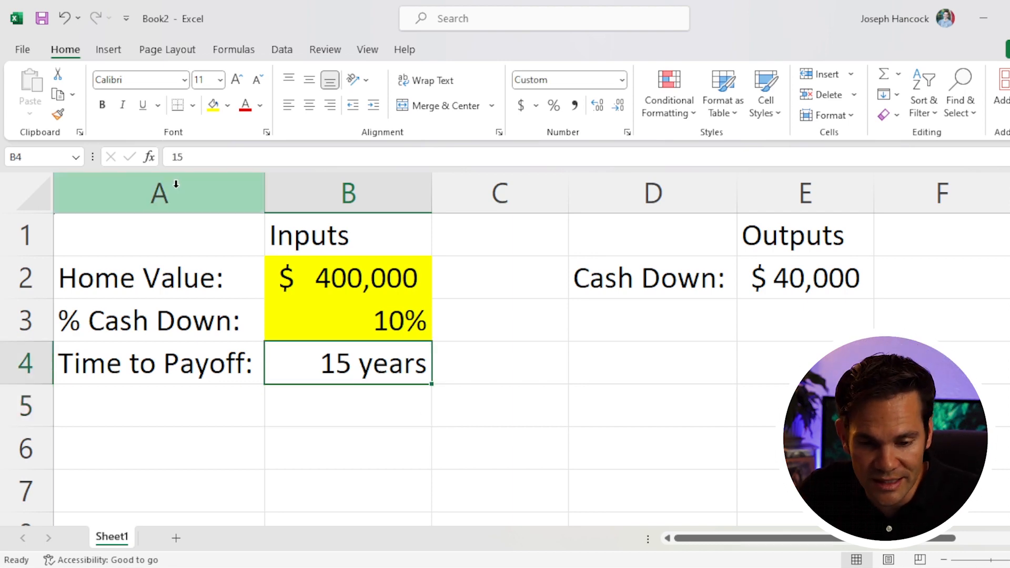
left_click(192, 156)
key("Escape")
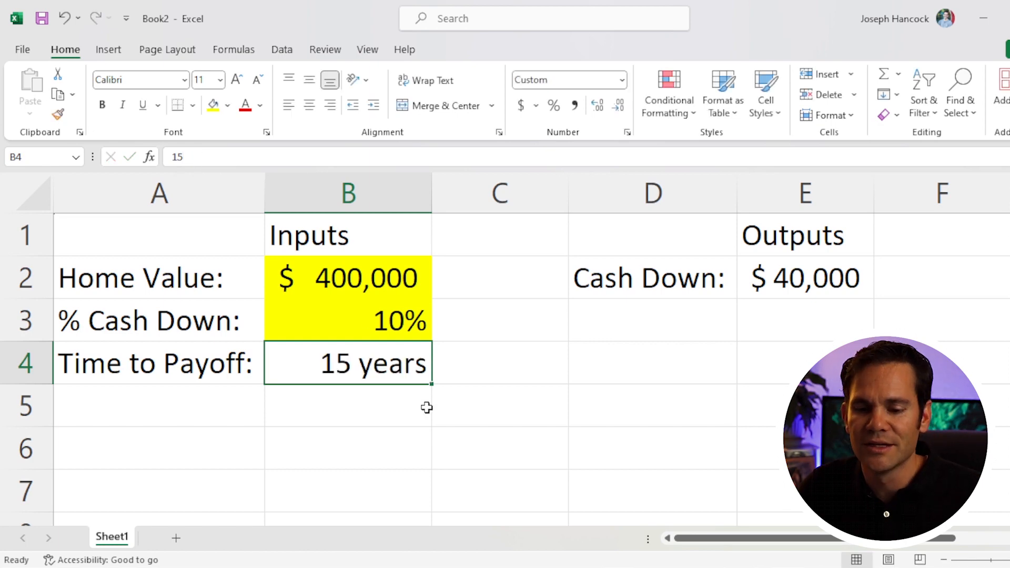
left_click(482, 414)
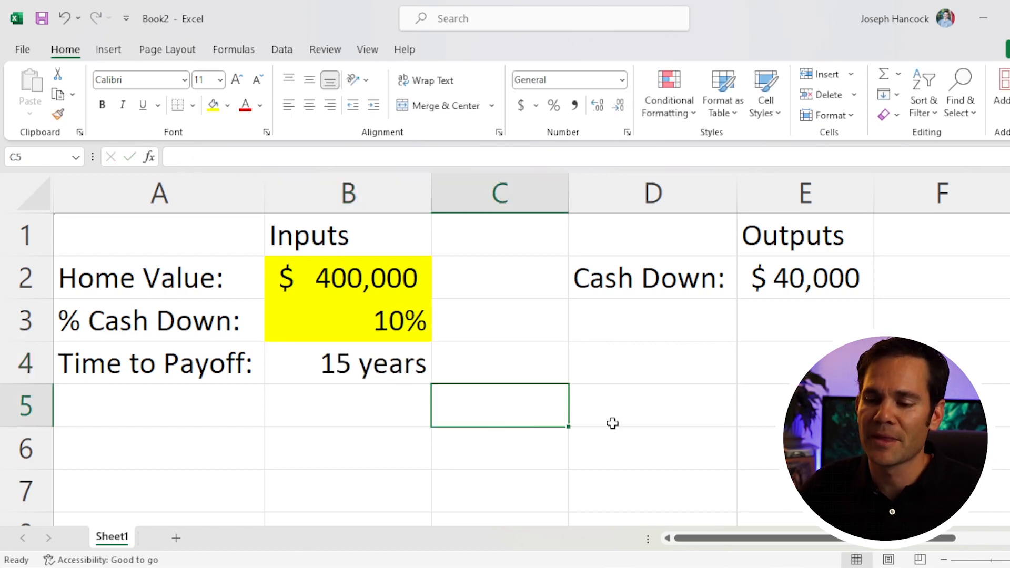
Fill the time to payoff cell B4 with yellow to mark it as an input
left_click(361, 353)
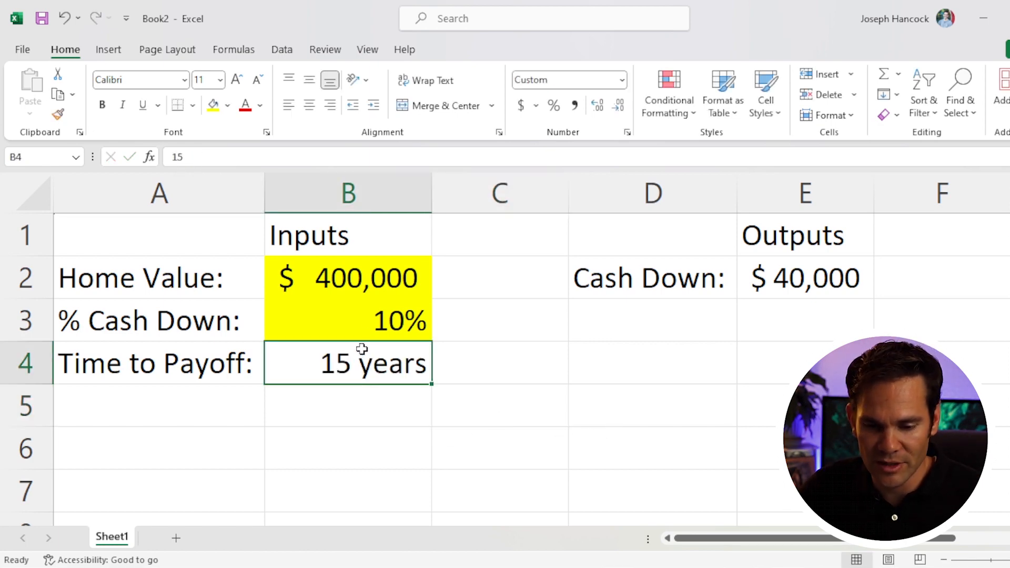
left_click(214, 107)
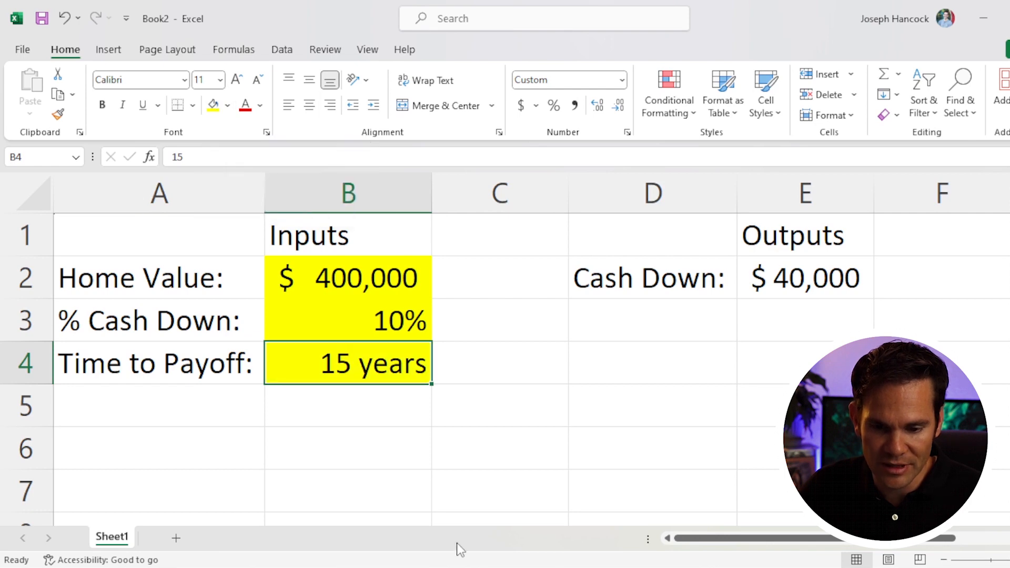
left_click(515, 450)
left_click(203, 410)
left_click(389, 276)
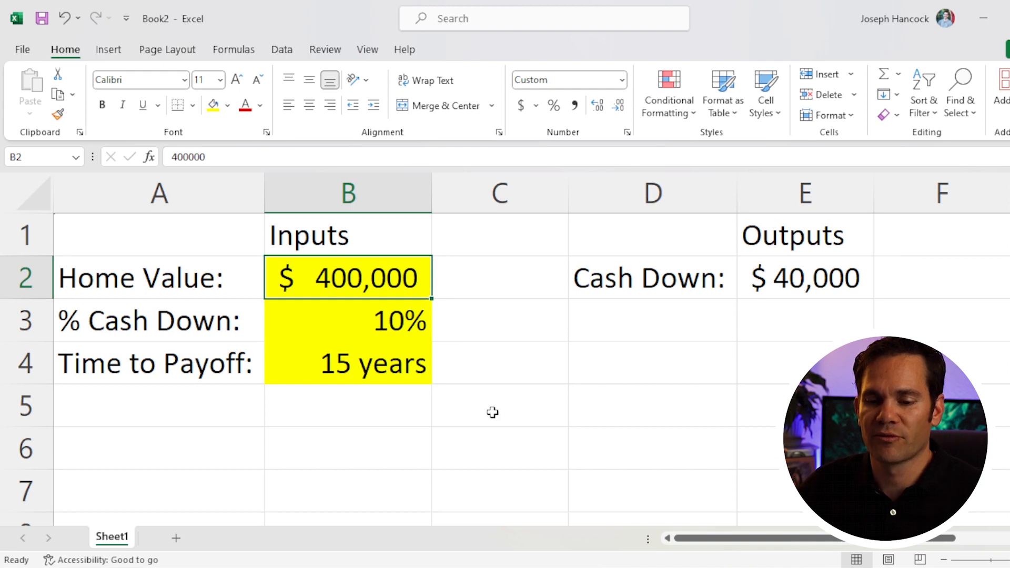
left_click(389, 332)
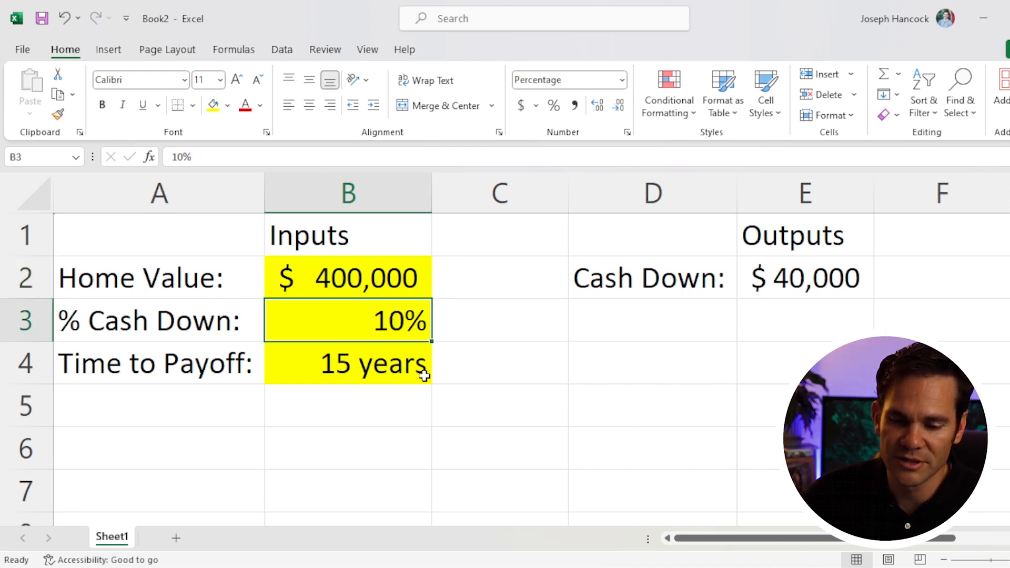
Add an "Interest Rate:" label in A5 below the time to payoff label
left_click(375, 373)
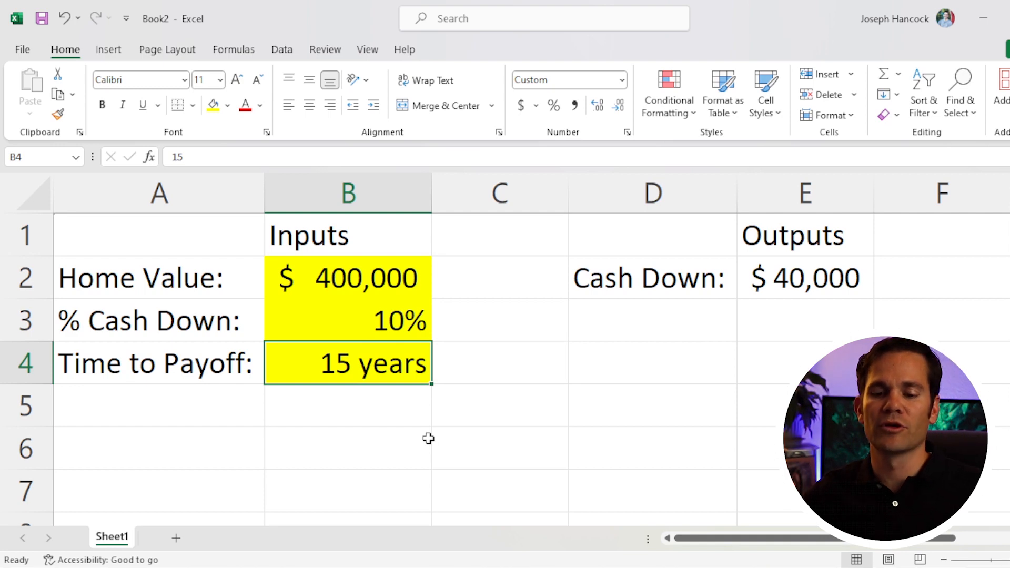
left_click(181, 406)
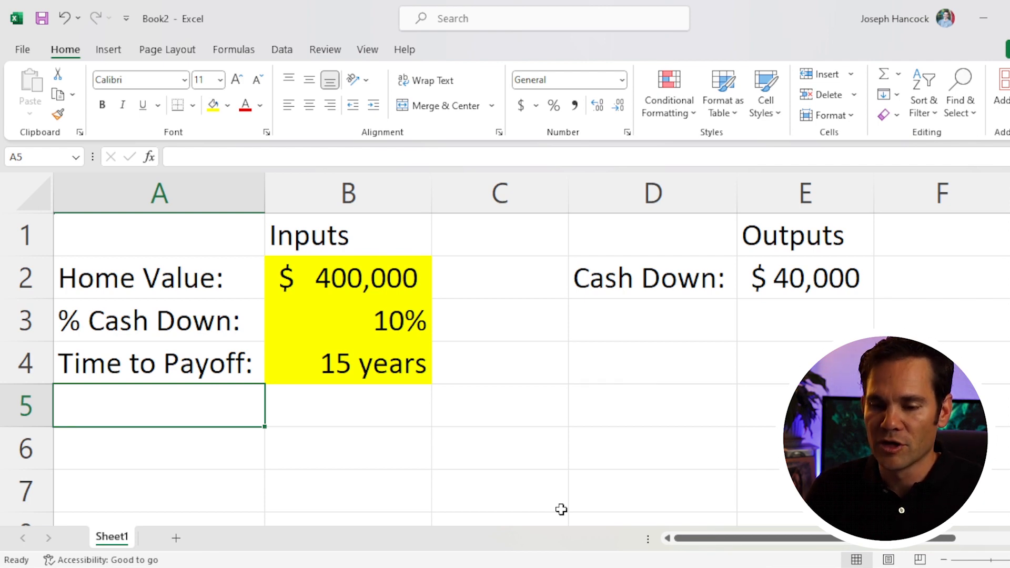
type("Interest:")
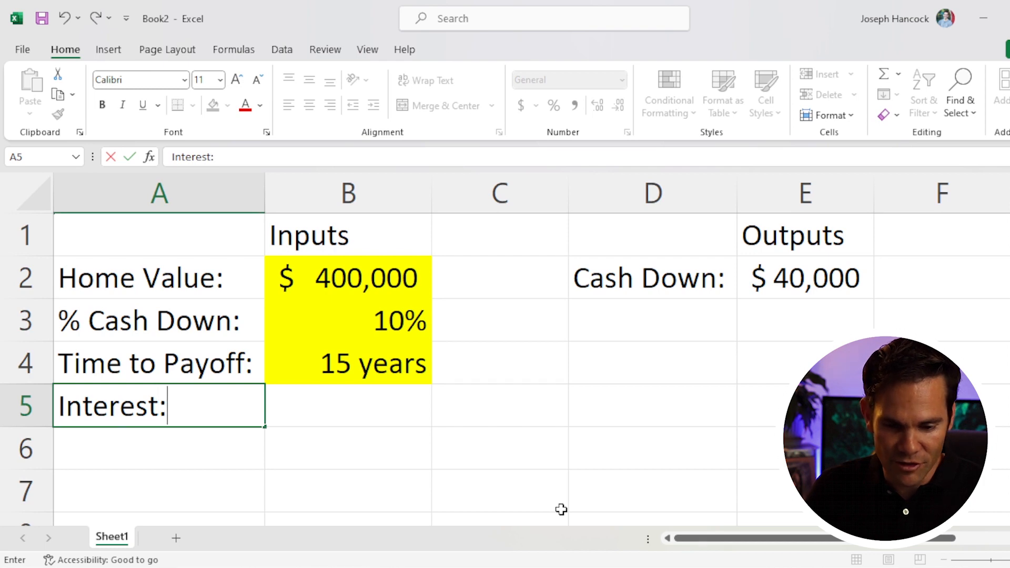
key("Tab")
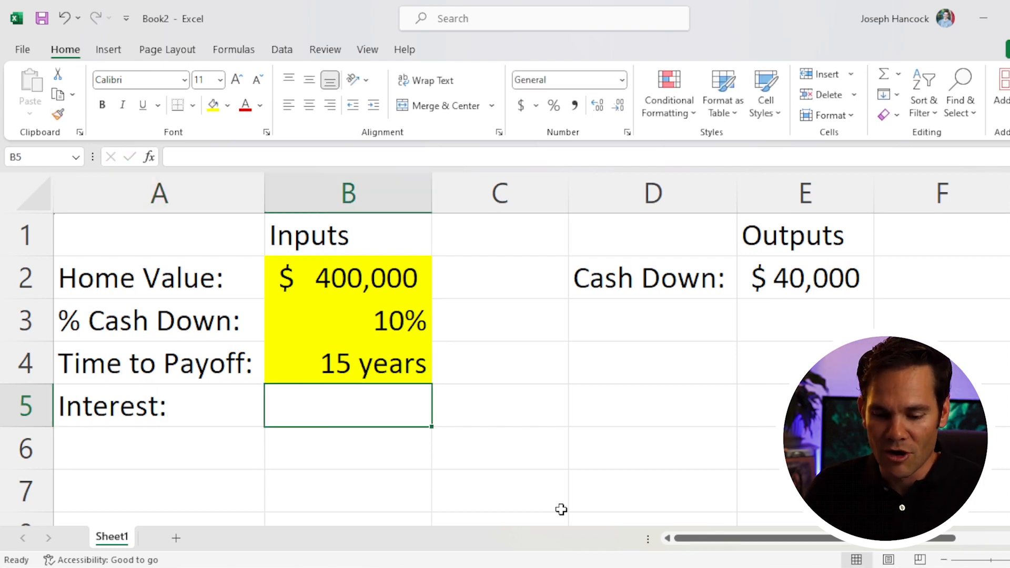
left_click(181, 421)
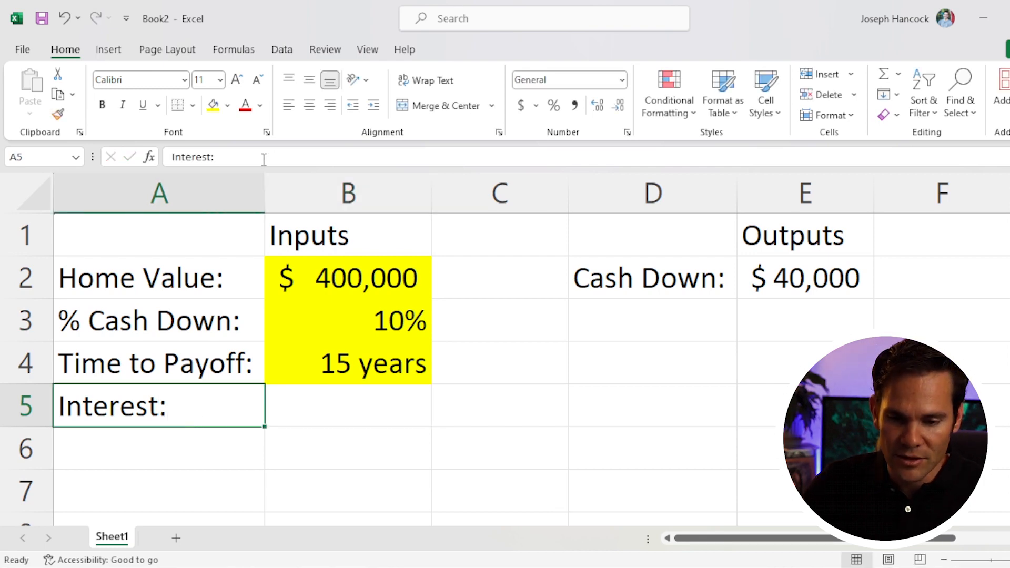
left_click(213, 158)
type("Rate")
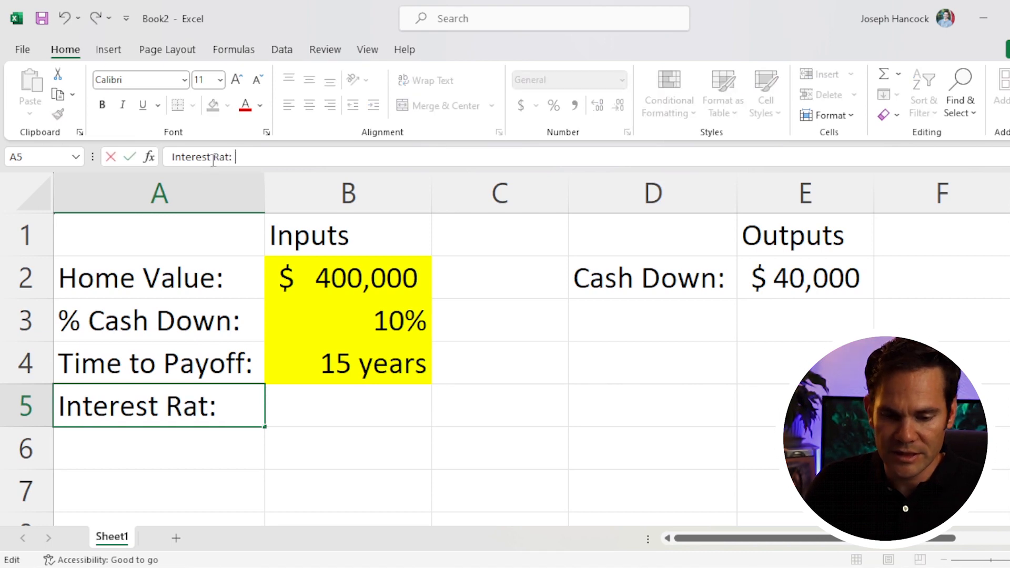
key("Tab")
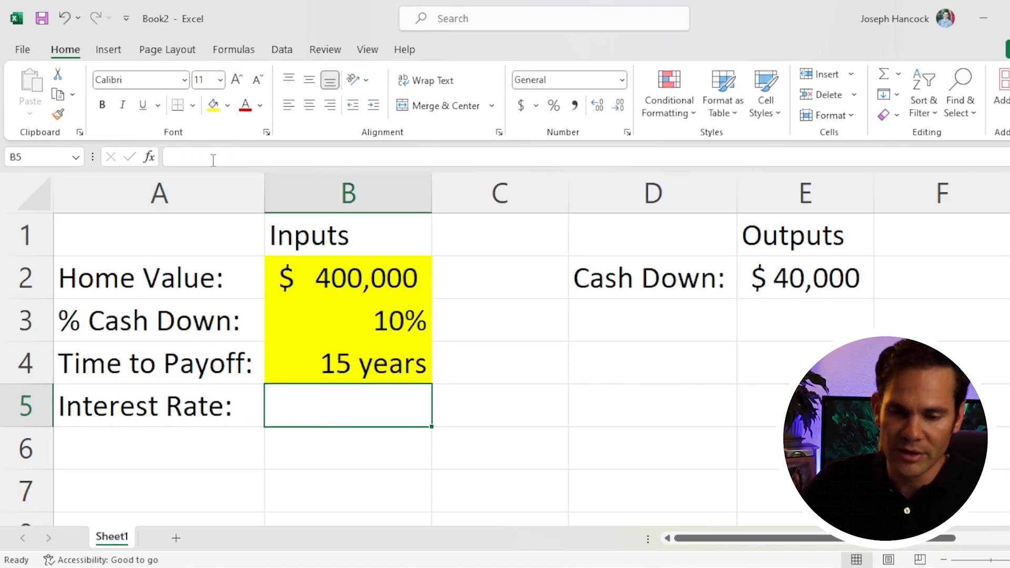
Enter an interest rate of 7.5% in B5, formatted as a percentage with two decimal places
left_click(553, 106)
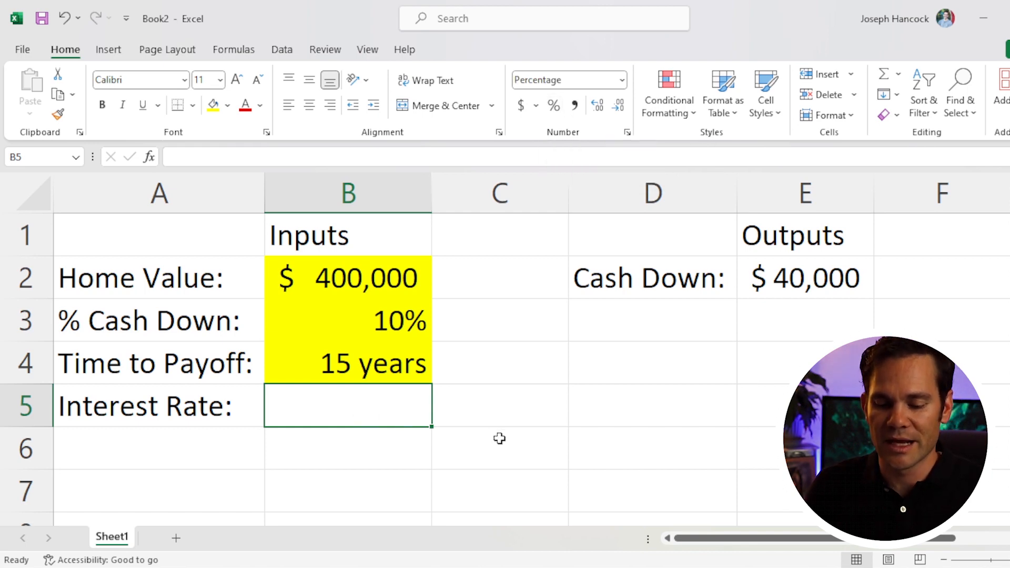
type("7.5")
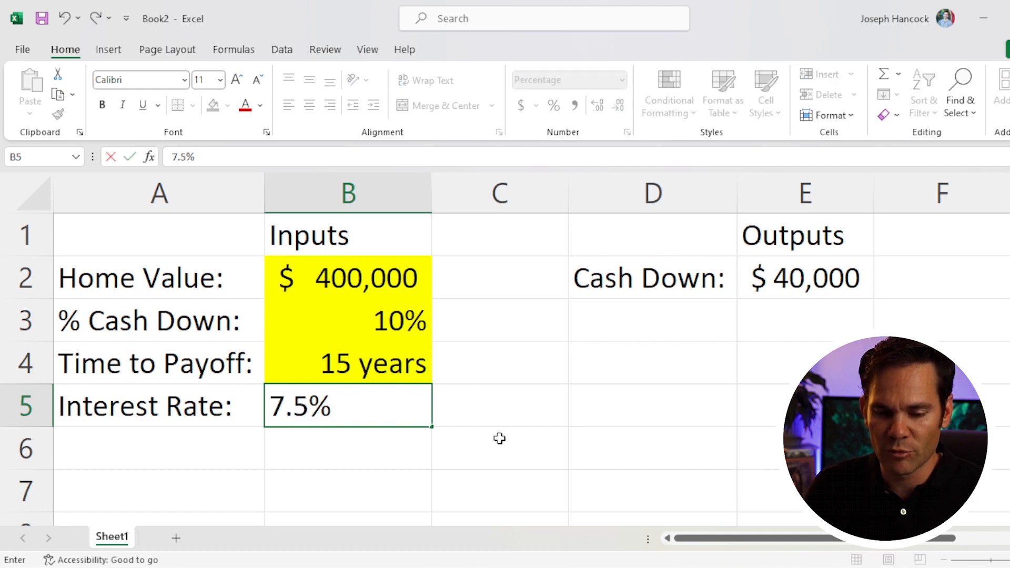
key("Tab")
left_click(384, 408)
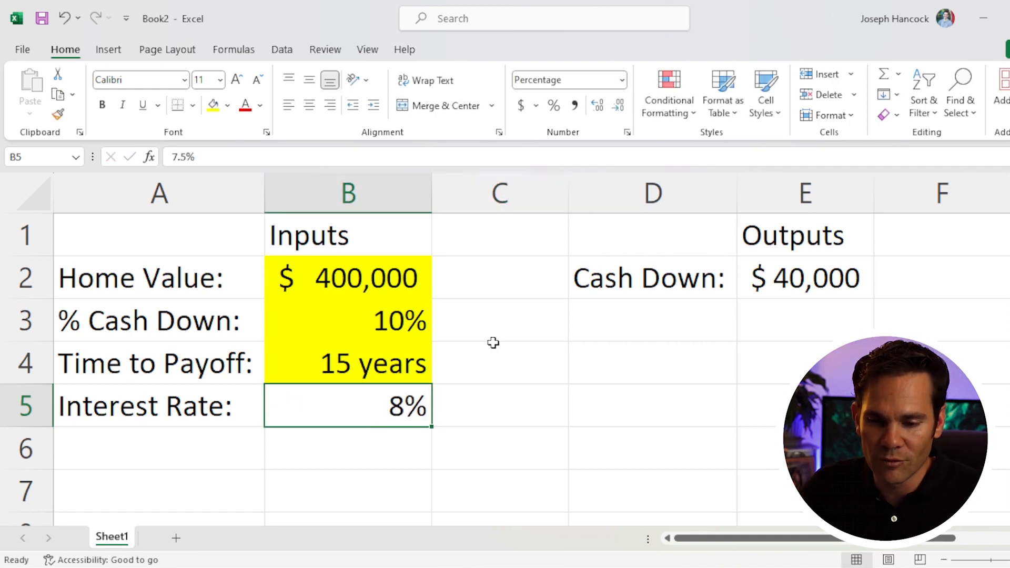
left_click(598, 106)
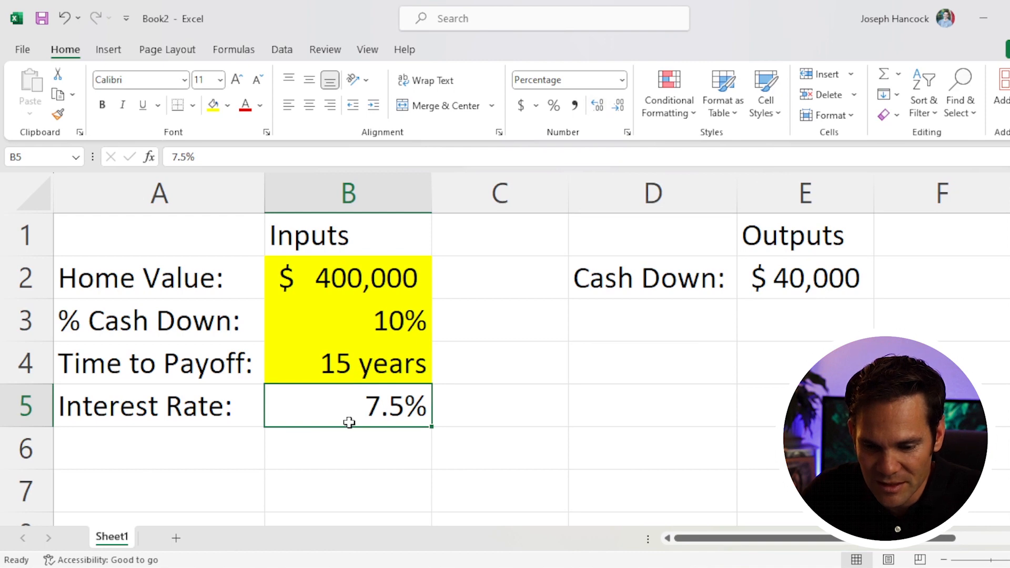
left_click(599, 106)
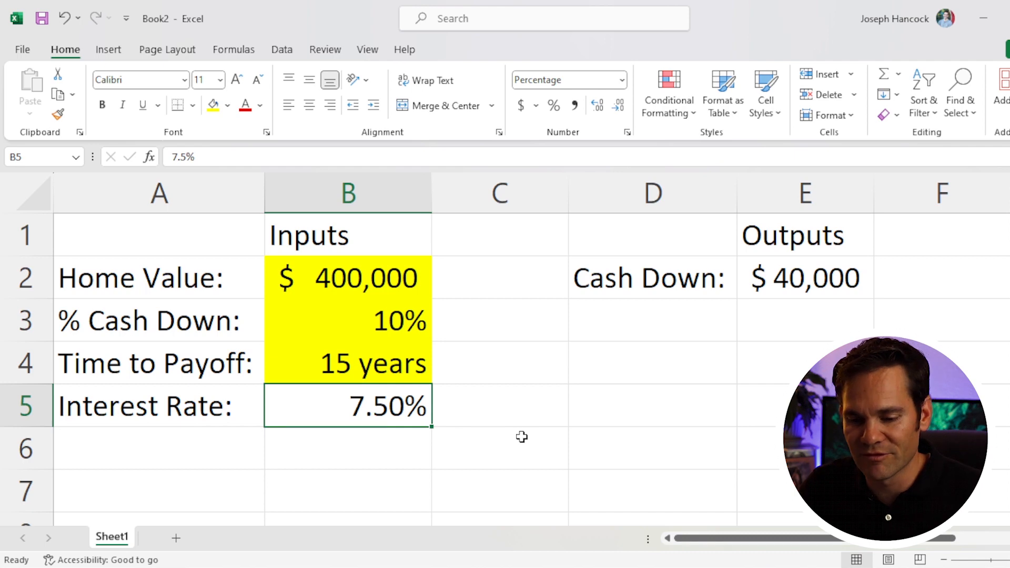
Fill the interest rate cell B5 with yellow to mark it as an input
left_click(500, 413)
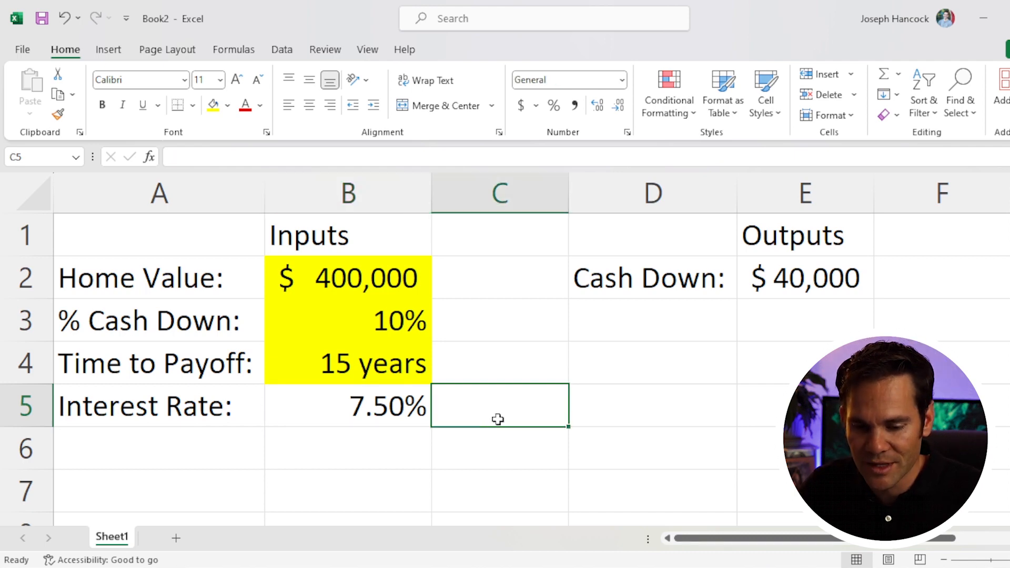
left_click(392, 415)
left_click(213, 105)
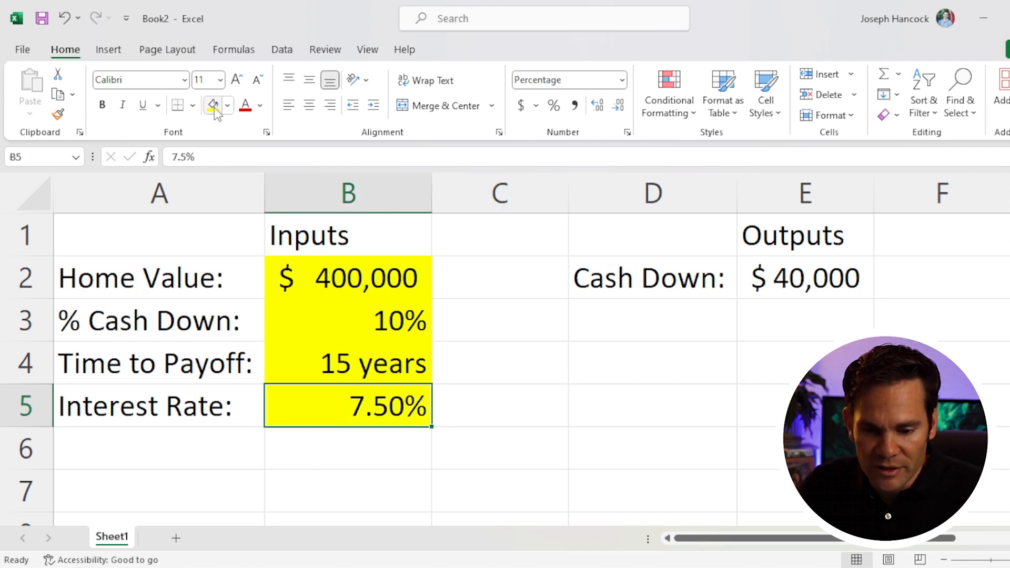
left_click(553, 399)
left_click_drag(387, 277, 408, 428)
left_click(455, 398)
left_click_drag(369, 287, 424, 388)
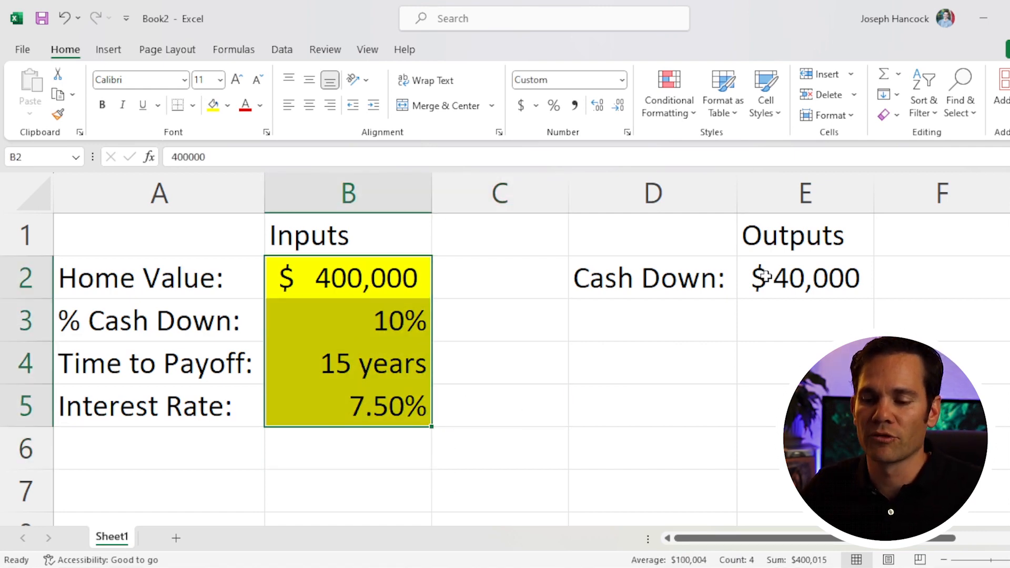
left_click(796, 284)
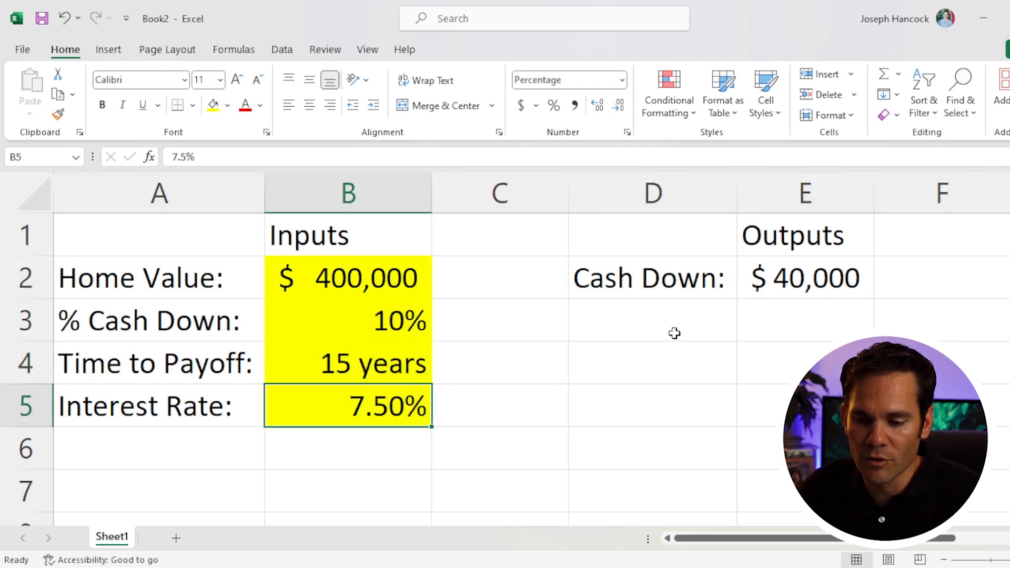
Start a negated PMT formula in D3 with the monthly interest rate B5/12 as its rate argument
left_click(674, 332)
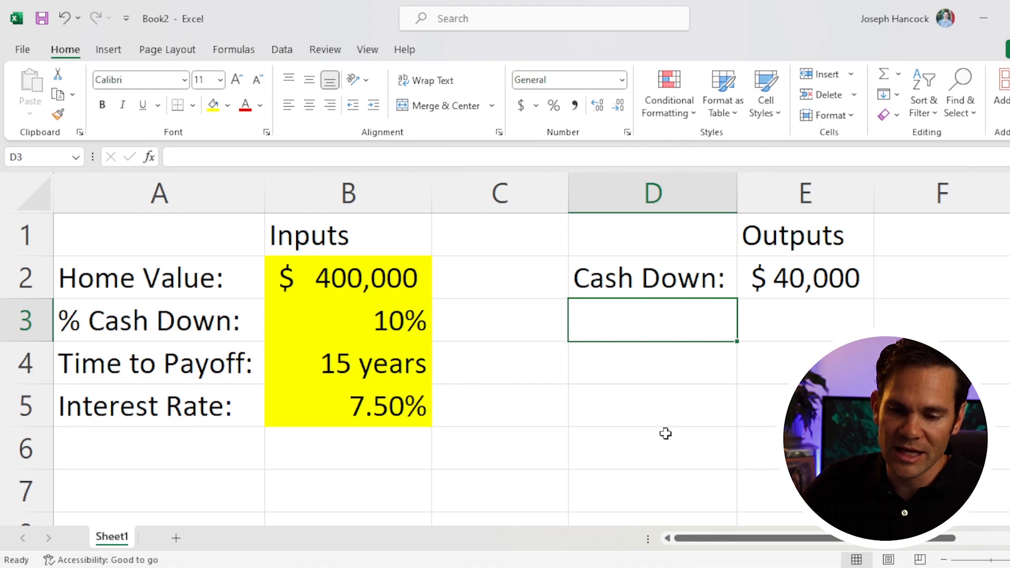
left_click(405, 159)
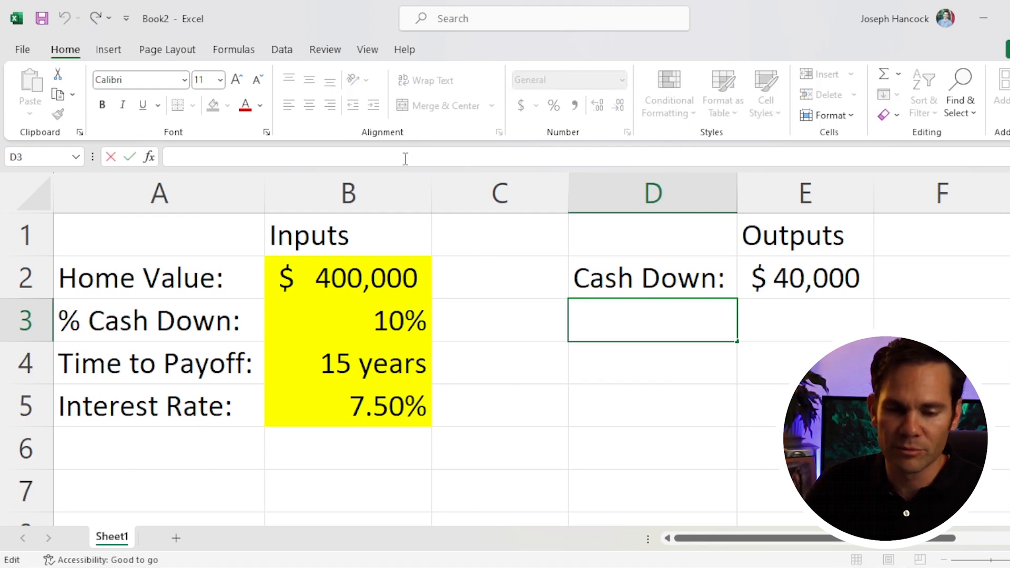
type("=")
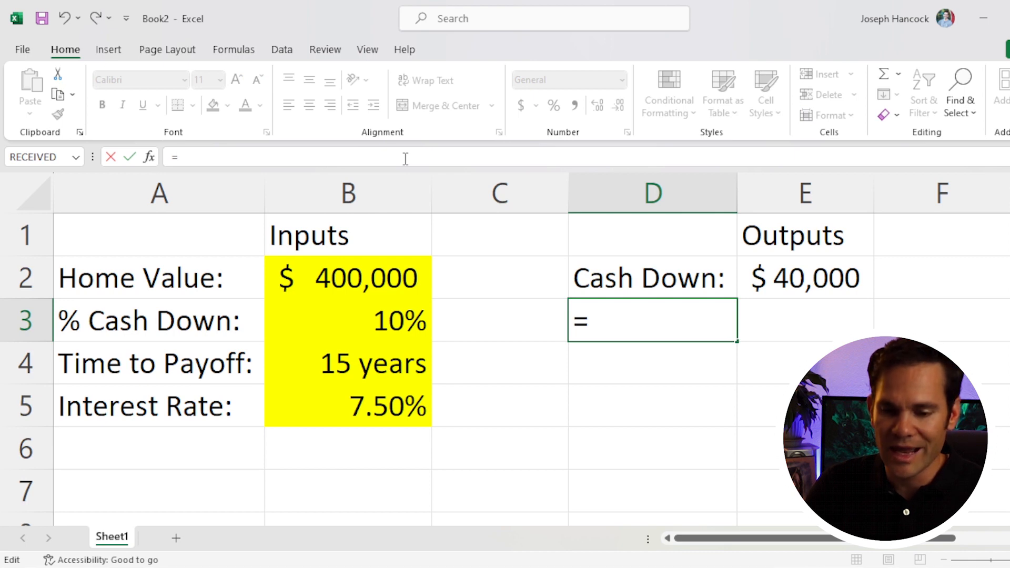
type("-")
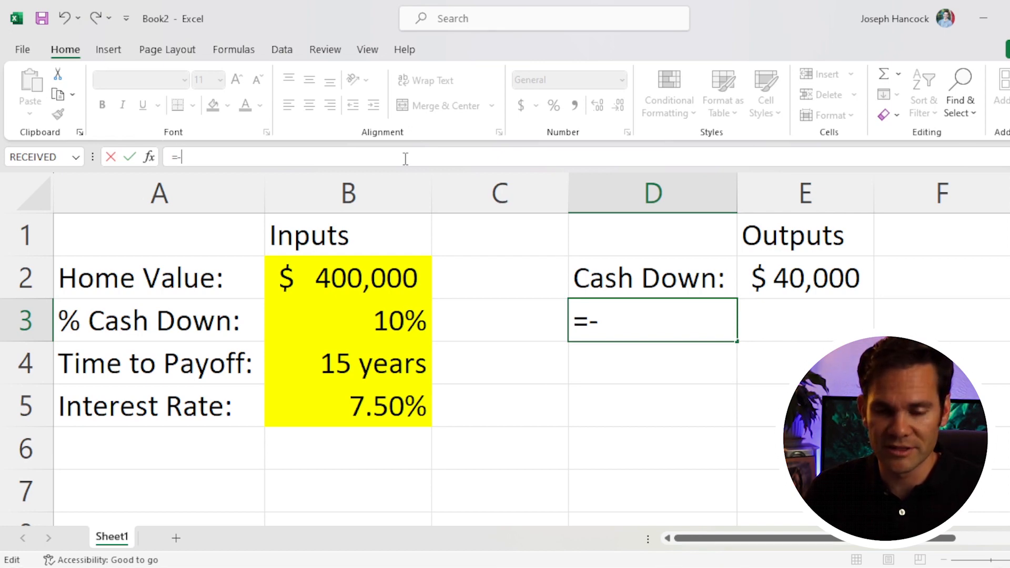
type("pmt")
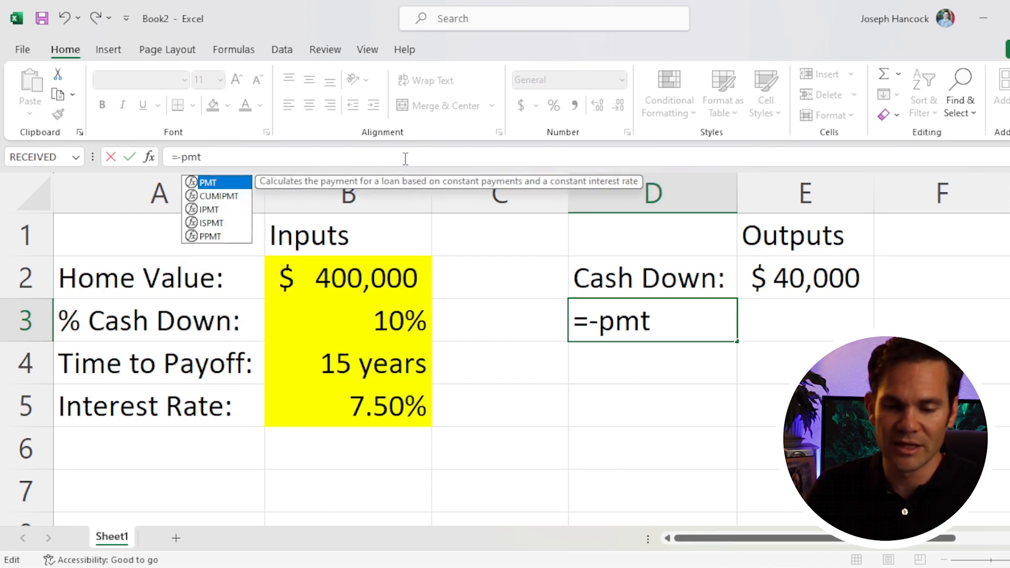
type("(")
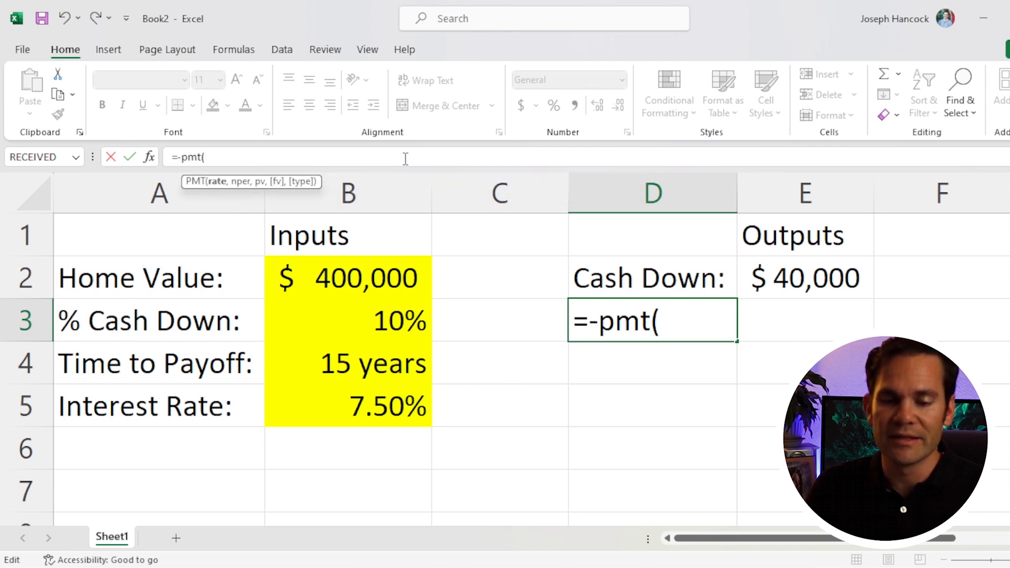
left_click(375, 415)
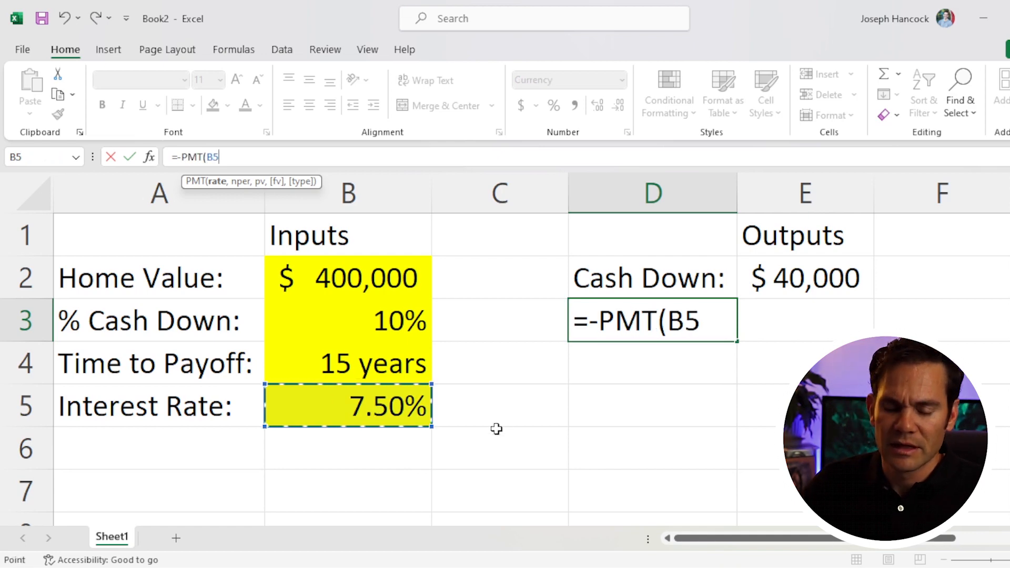
type("/12")
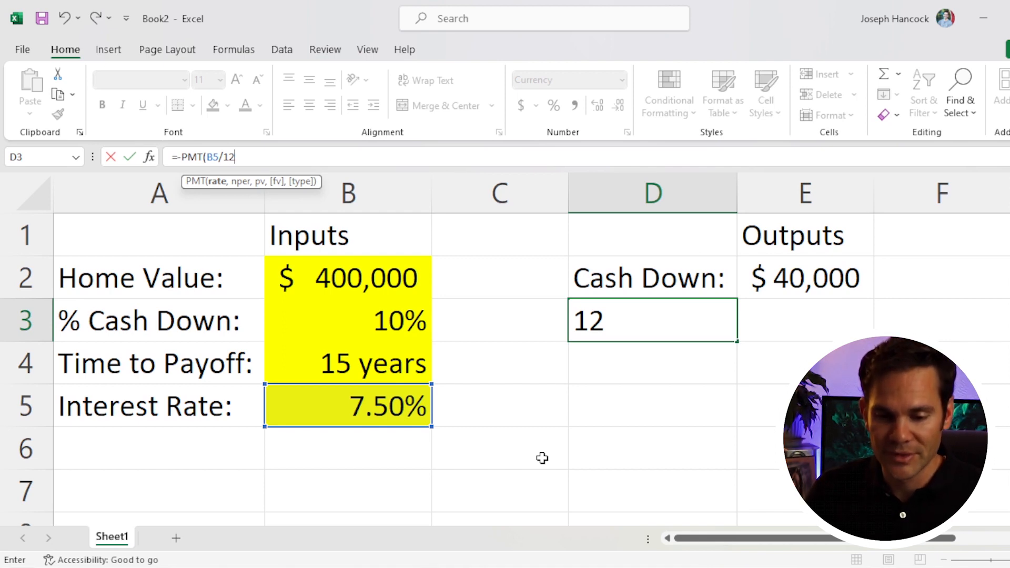
Add the number of monthly payments, B4*12, as the nper argument of the PMT formula in D3
type(",")
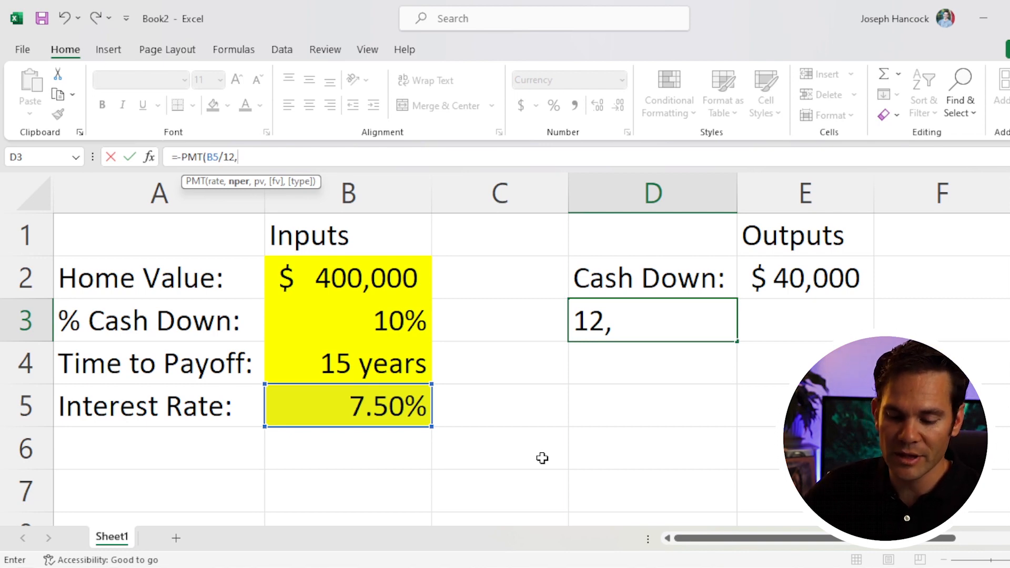
left_click(369, 374)
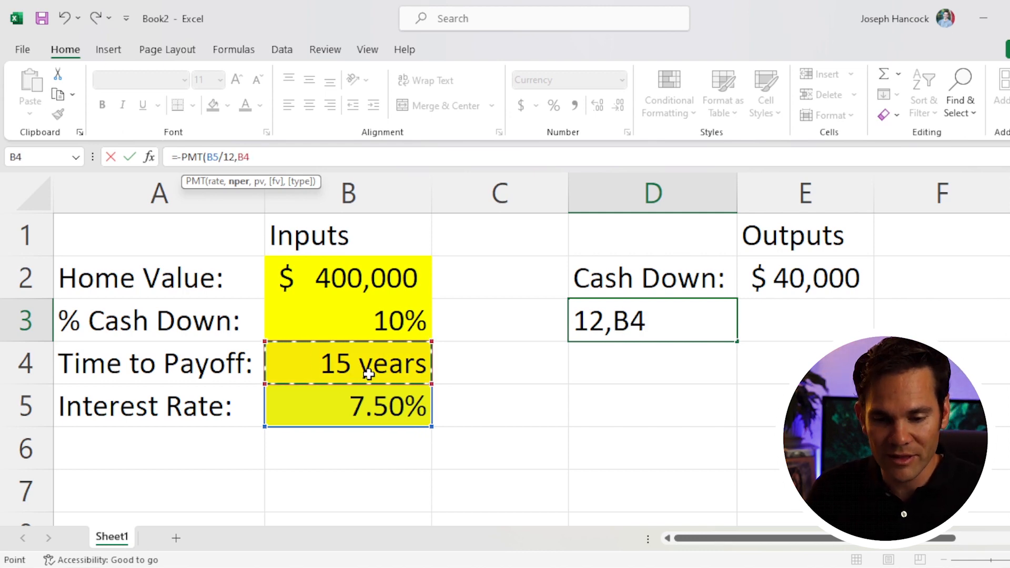
type("*")
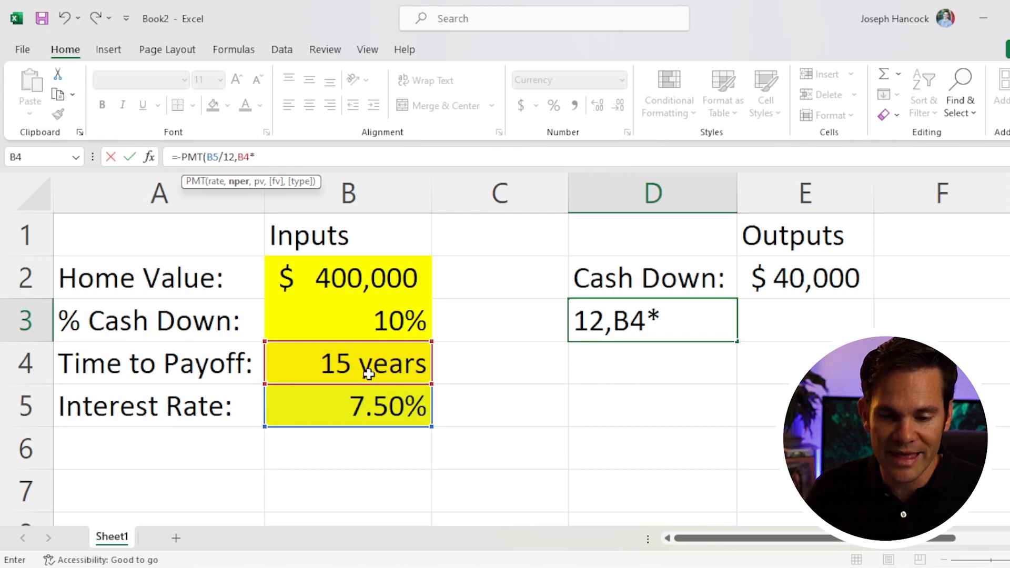
type("12")
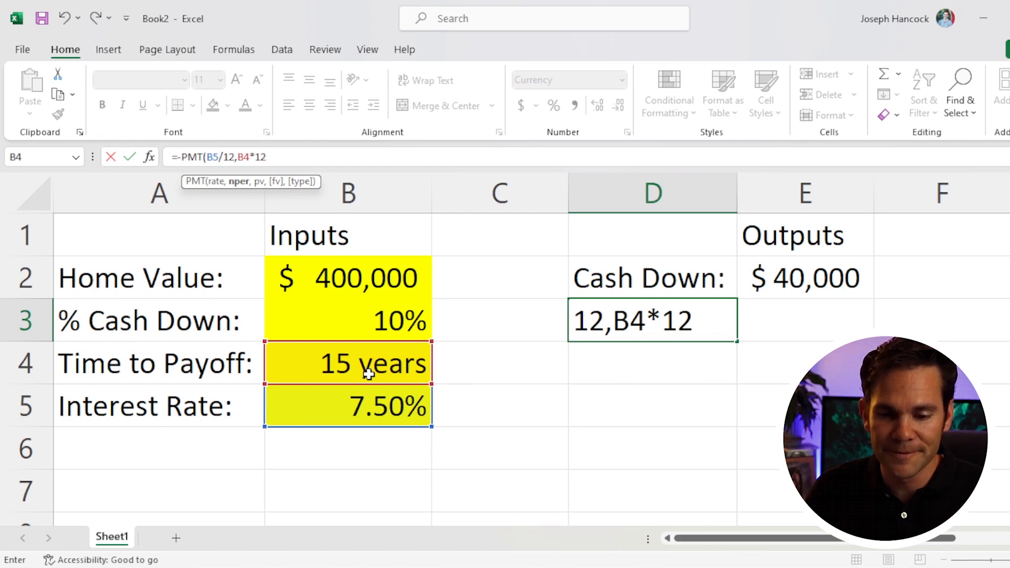
type(",")
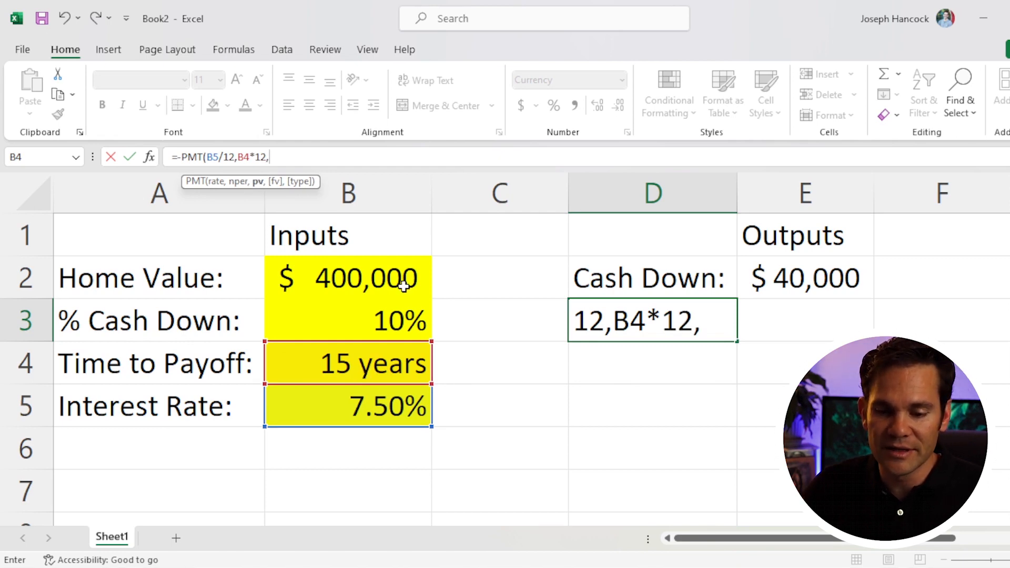
Complete the D3 payment formula with the loan amount B2-E2 as the present value, giving =-PMT(B5/12,B4*12,B2-E2), and select the cell
left_click(370, 274)
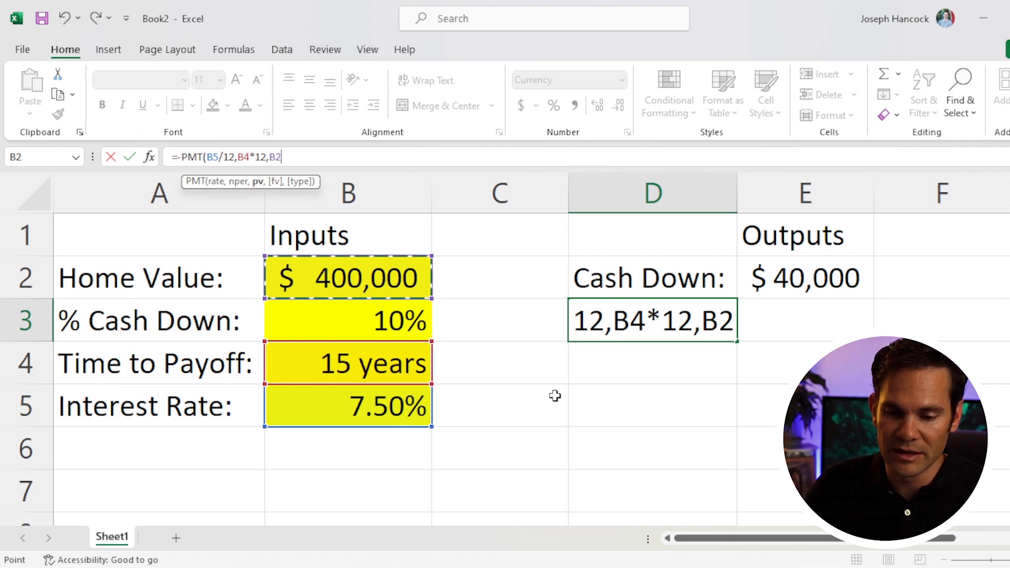
type("-")
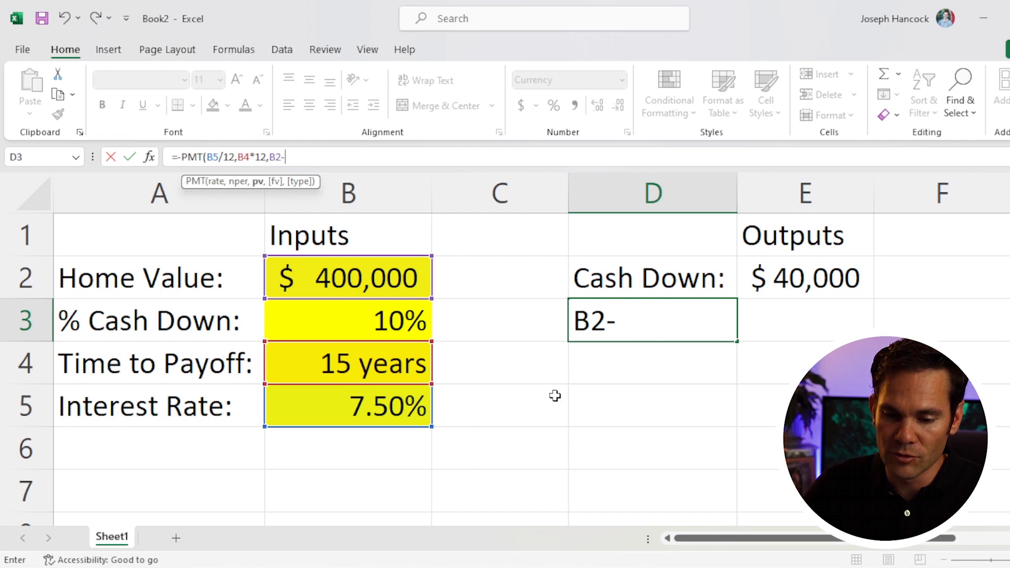
left_click(798, 280)
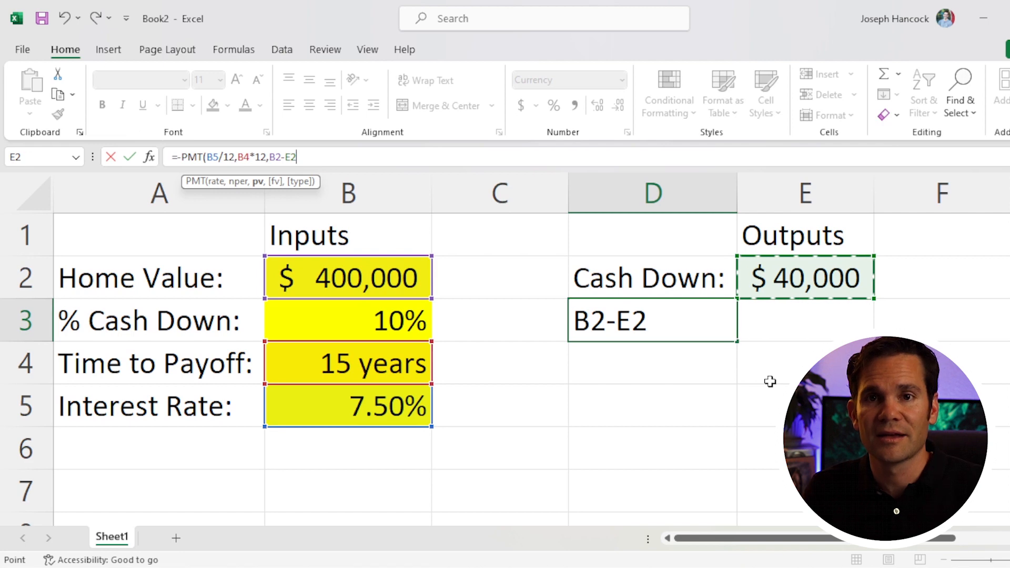
type(")")
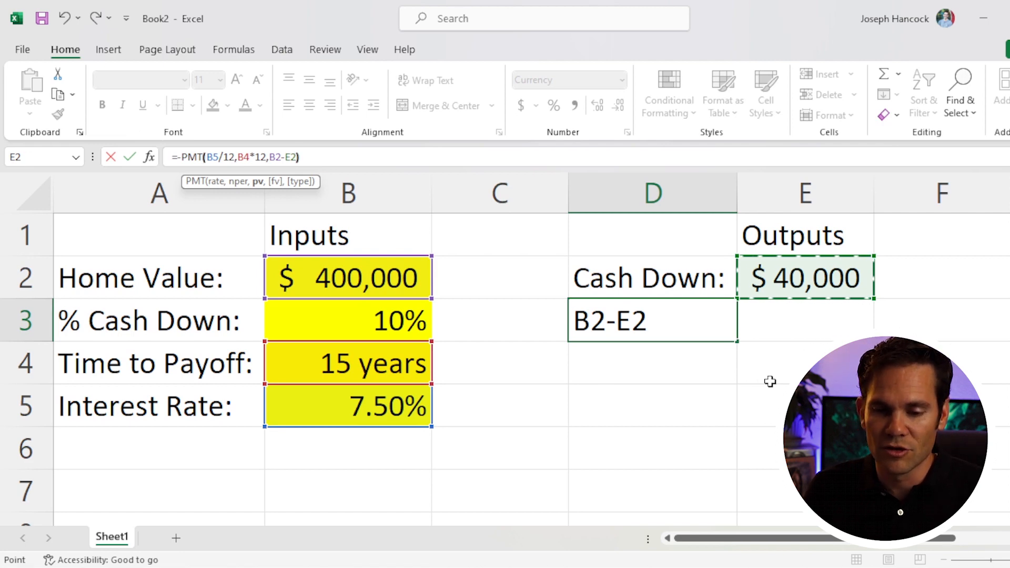
key("Return")
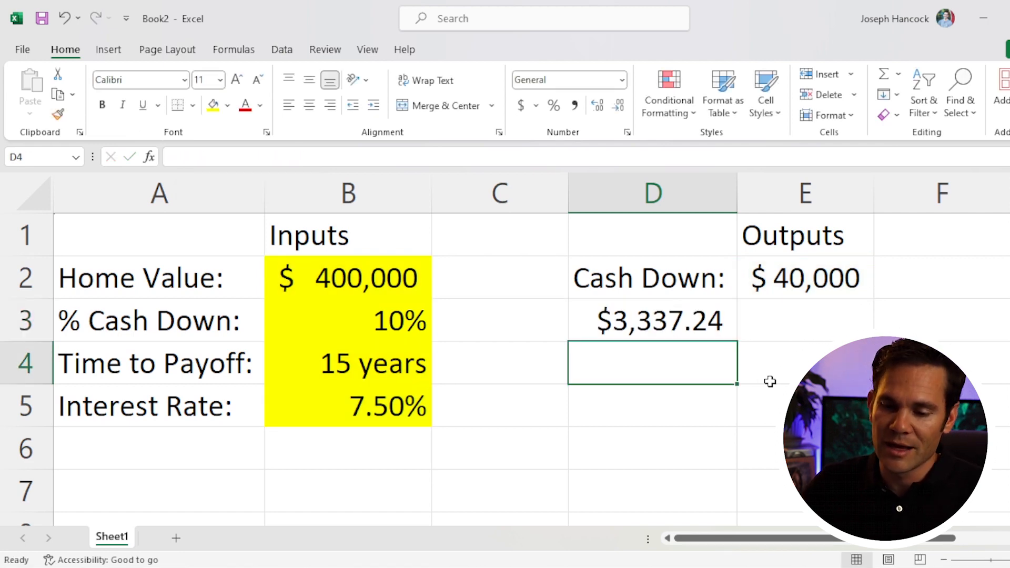
left_click(660, 322)
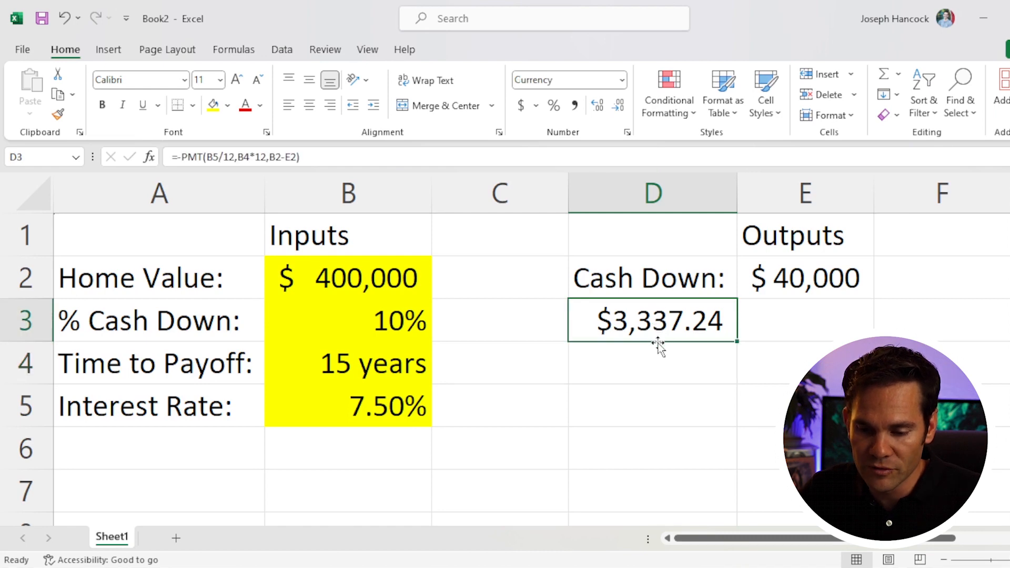
Move the mortgage payment formula from D3 to E3 under Outputs and widen column E to fit the amount
left_click(793, 322)
left_click_drag(803, 271, 766, 379)
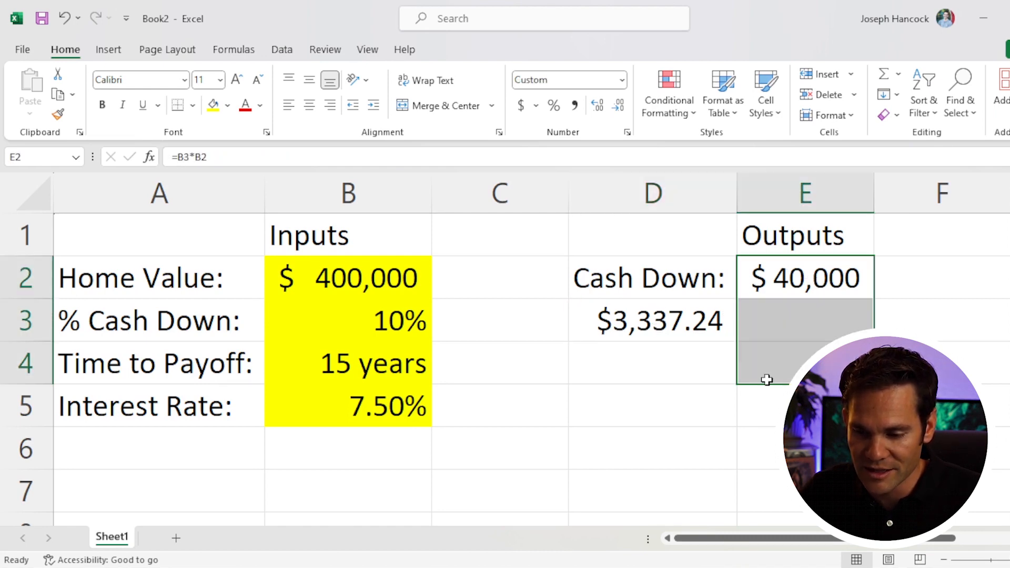
left_click(639, 339)
left_click_drag(639, 342, 799, 342)
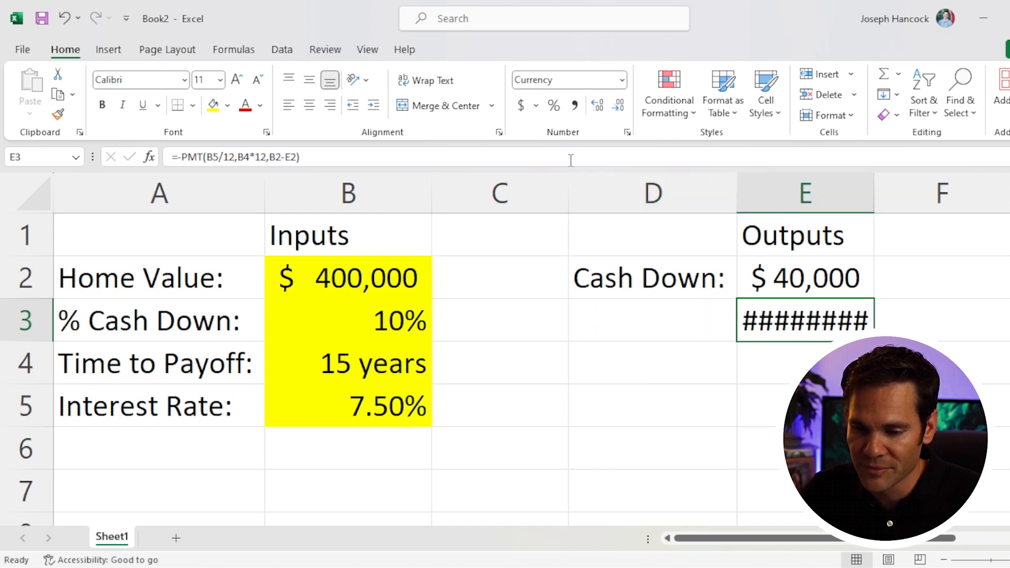
left_click_drag(876, 191, 889, 192)
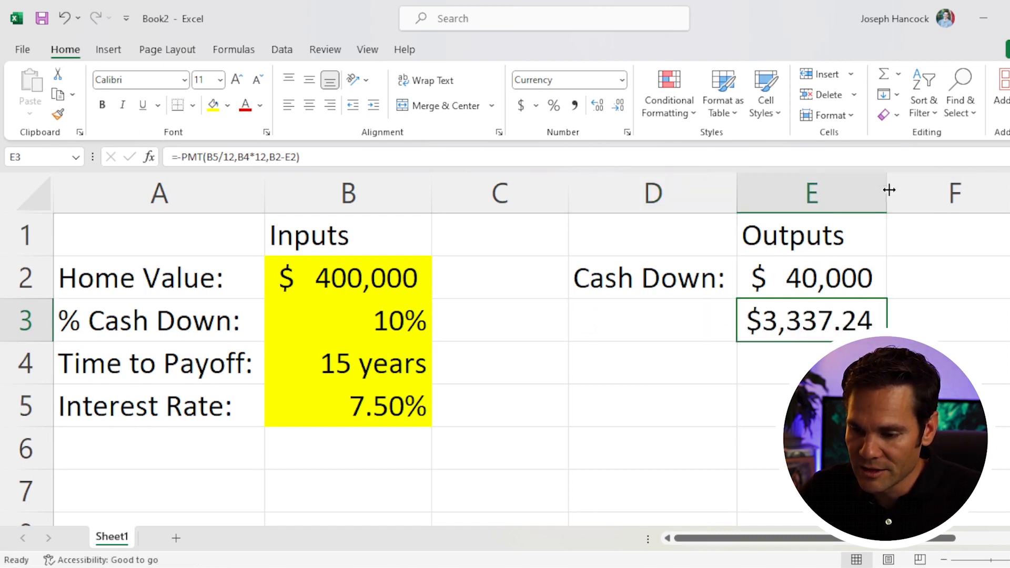
Try the payment in E3 without decimals, and restore its two decimal places
left_click(621, 105)
left_click(621, 105)
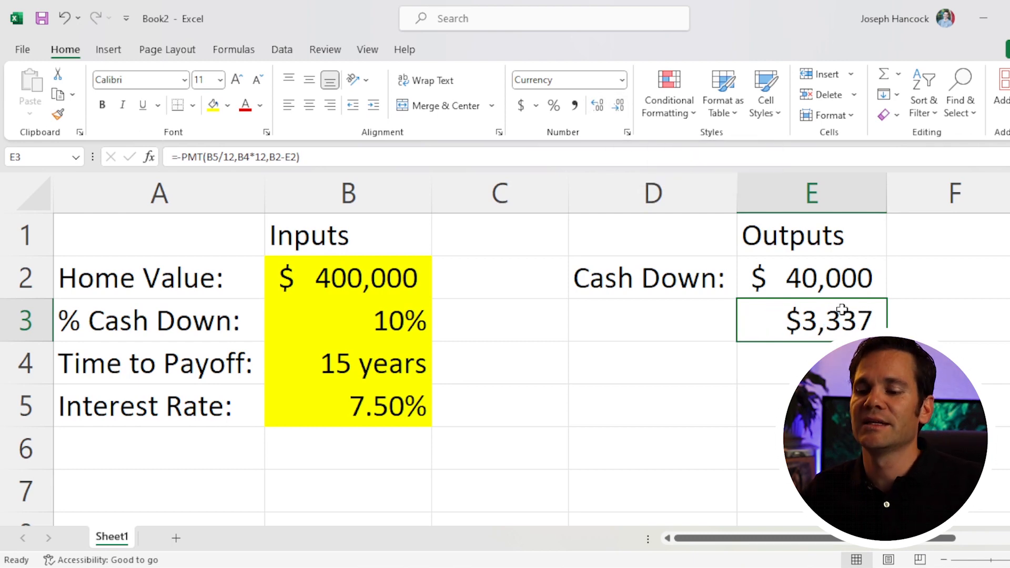
left_click(837, 407)
left_click(835, 331)
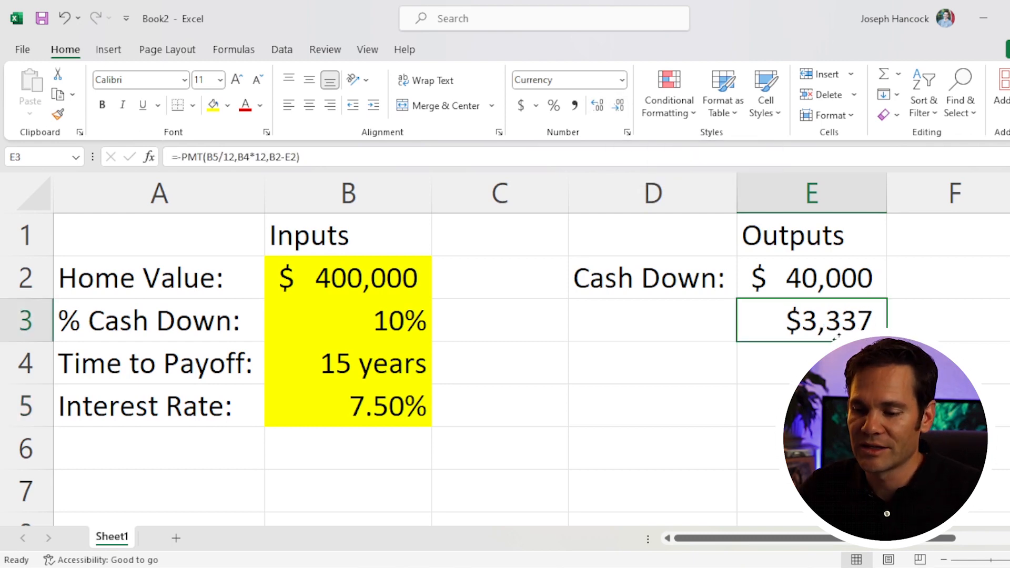
left_click(598, 107)
left_click(599, 107)
left_click(783, 394)
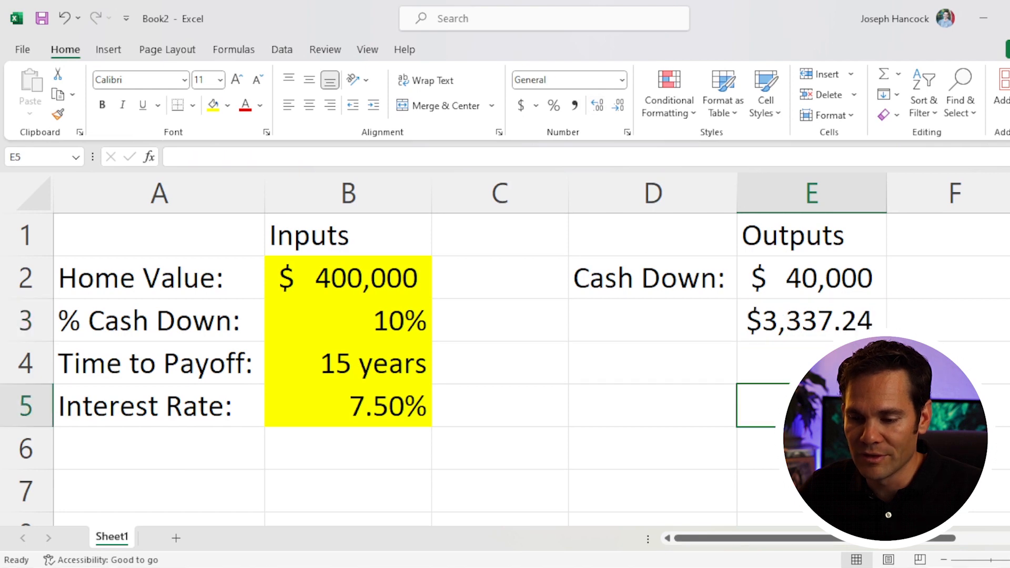
Try labelling the payment "Monthly Mortgage" in D3, and clear the cell
left_click(657, 322)
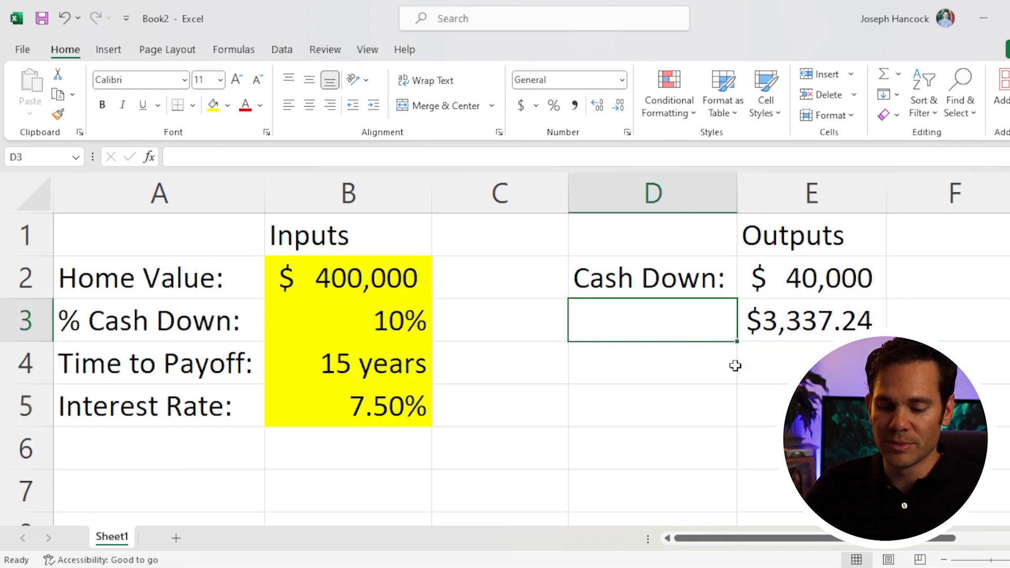
type("Mor")
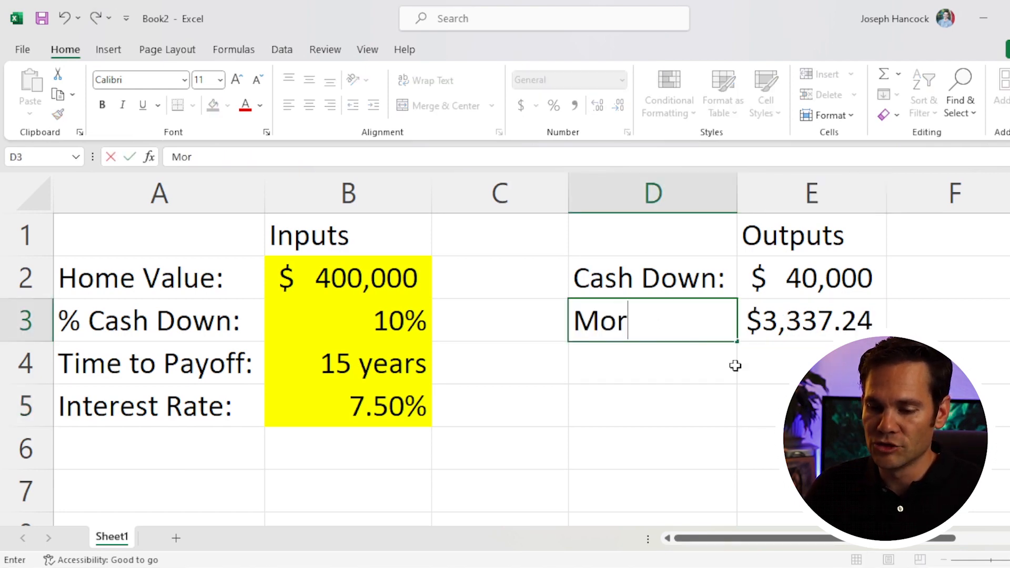
key("BackSpace")
key("BackSpace")
type("onthly")
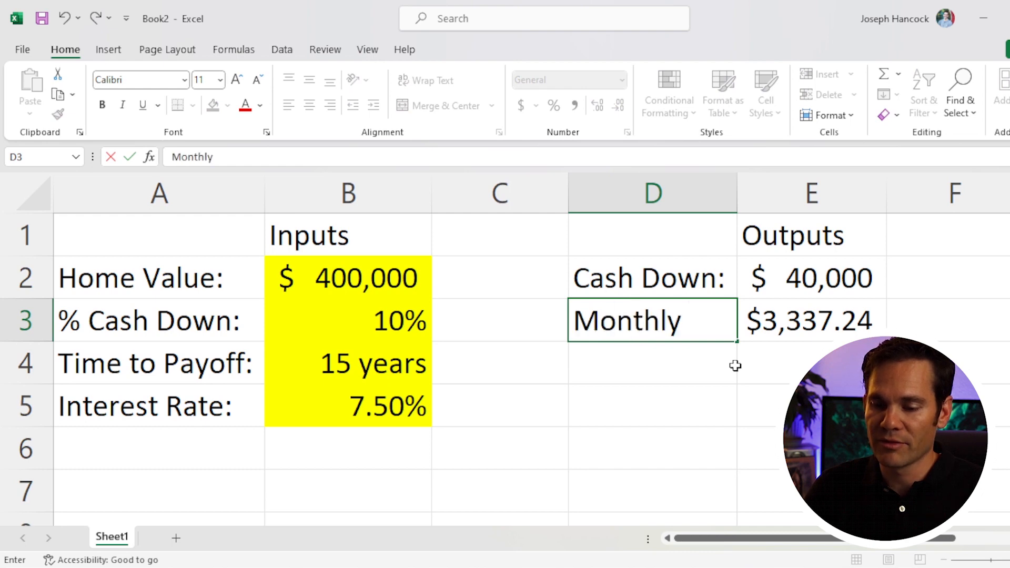
type(" Mortgage Pyam")
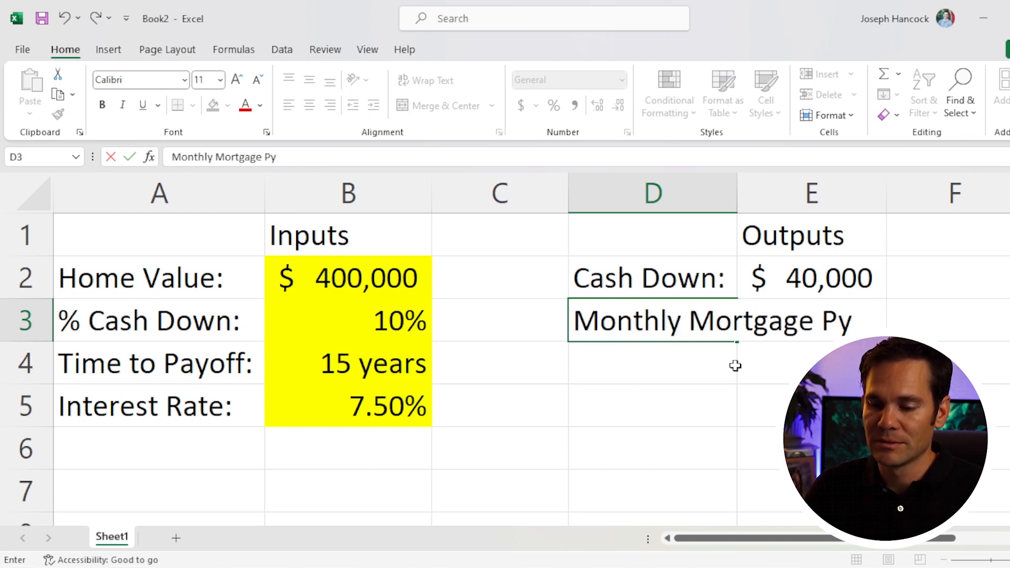
key("BackSpace")
key("BackSpace")
key("BackSpace")
type("y")
key("BackSpace")
key("BackSpace")
key("BackSpace")
key("BackSpace")
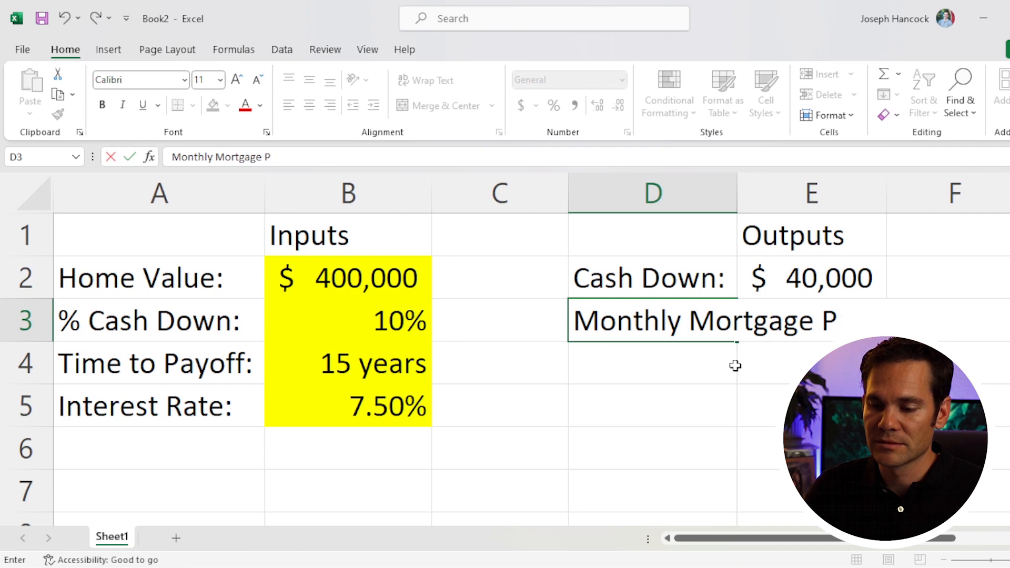
key("Return")
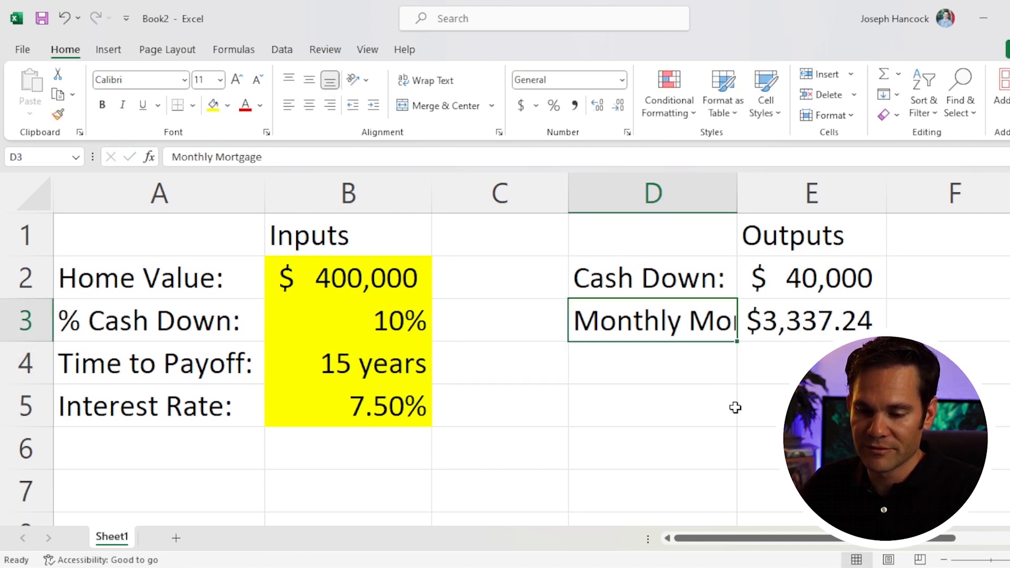
key("Delete")
Enter the label "Monthly Mortgage Payment:" in C3 and widen column D so the overflowing text fits before column E
left_click(531, 330)
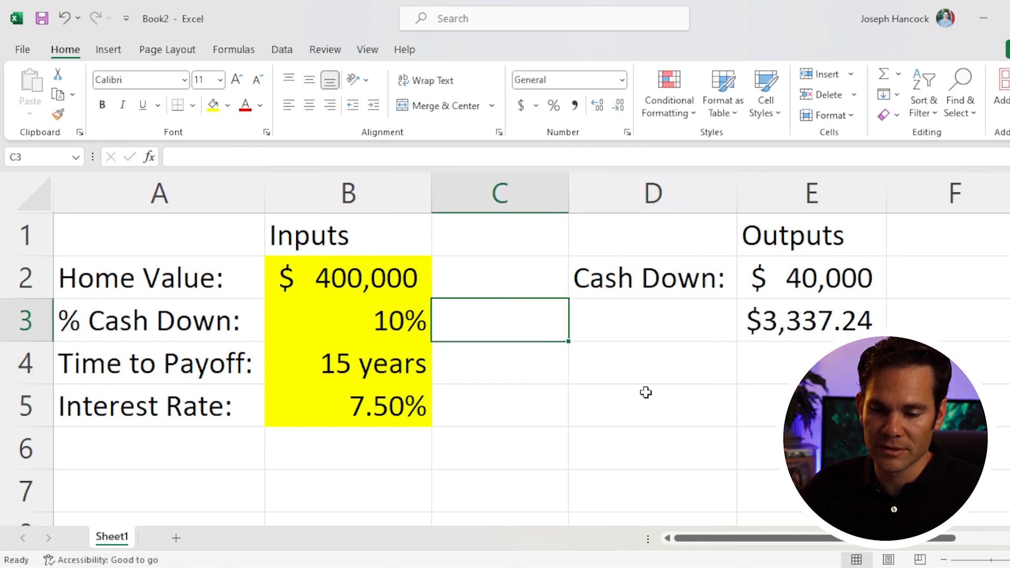
type("Monthly")
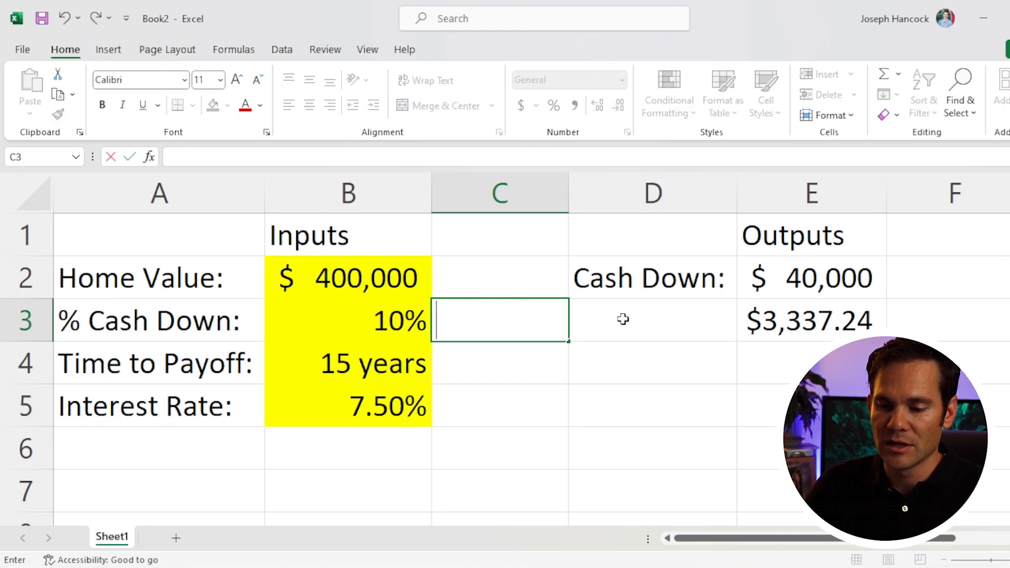
type(" Mortg")
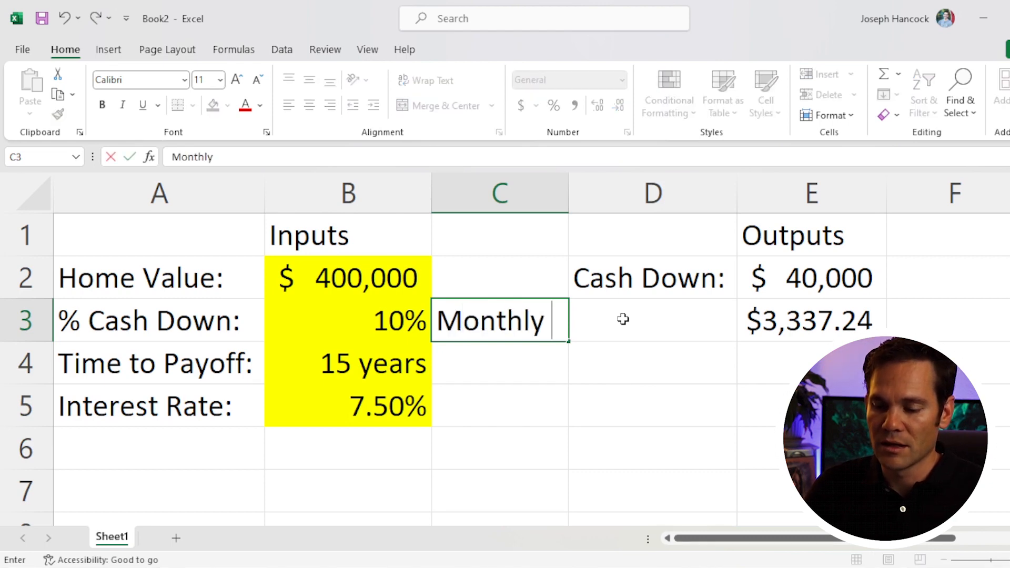
type("age Payment:")
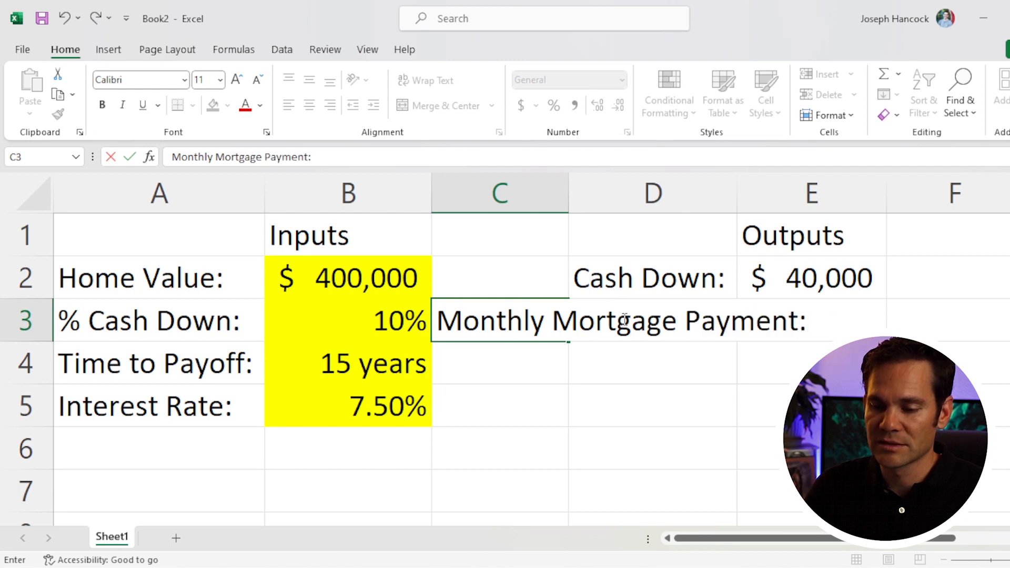
left_click(624, 320)
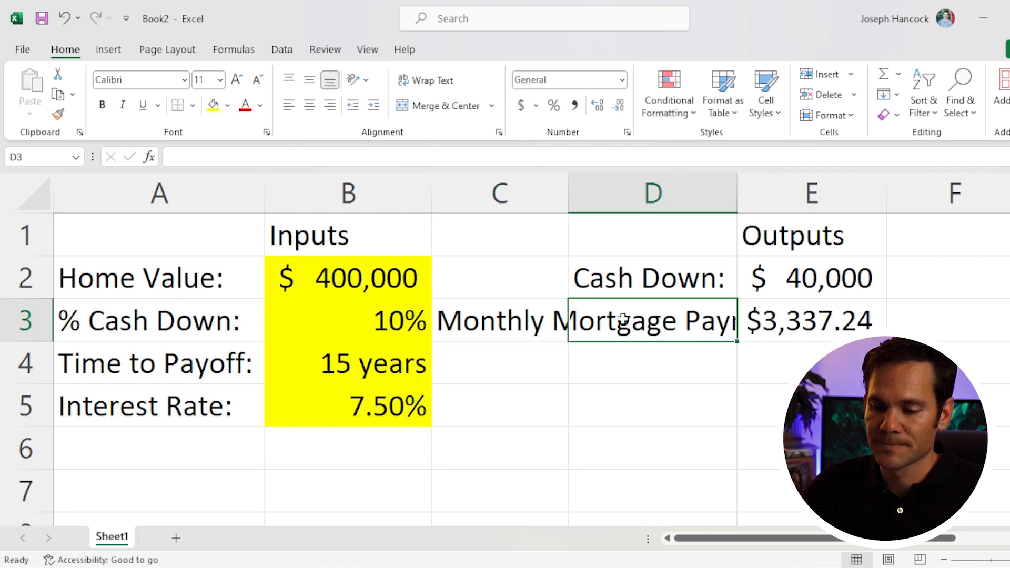
left_click_drag(740, 192, 816, 193)
left_click(775, 442)
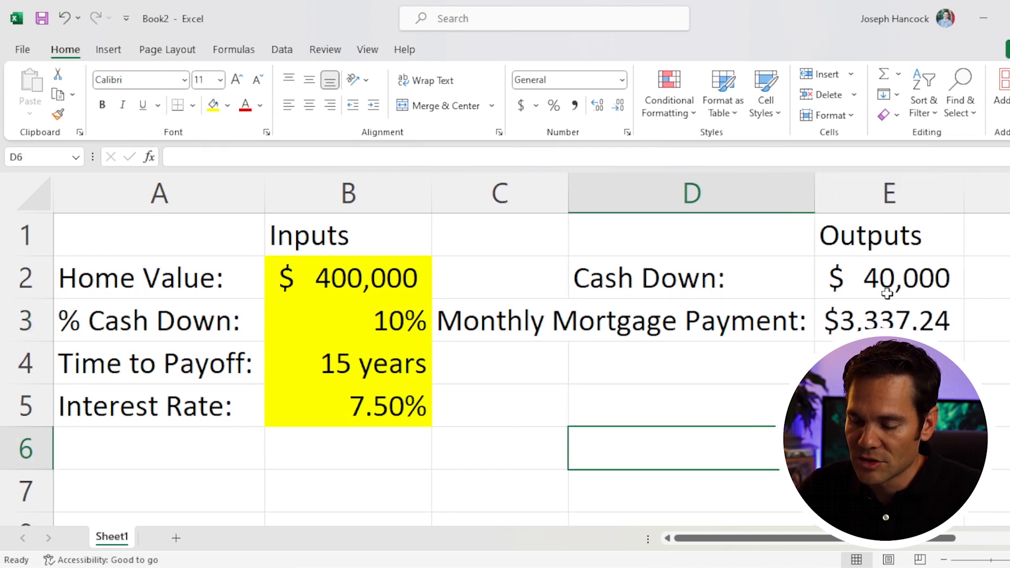
Align the "Cash Down:" label in D2 flush against the right edge of its cell, without an indent
left_click(887, 278)
left_click(769, 287)
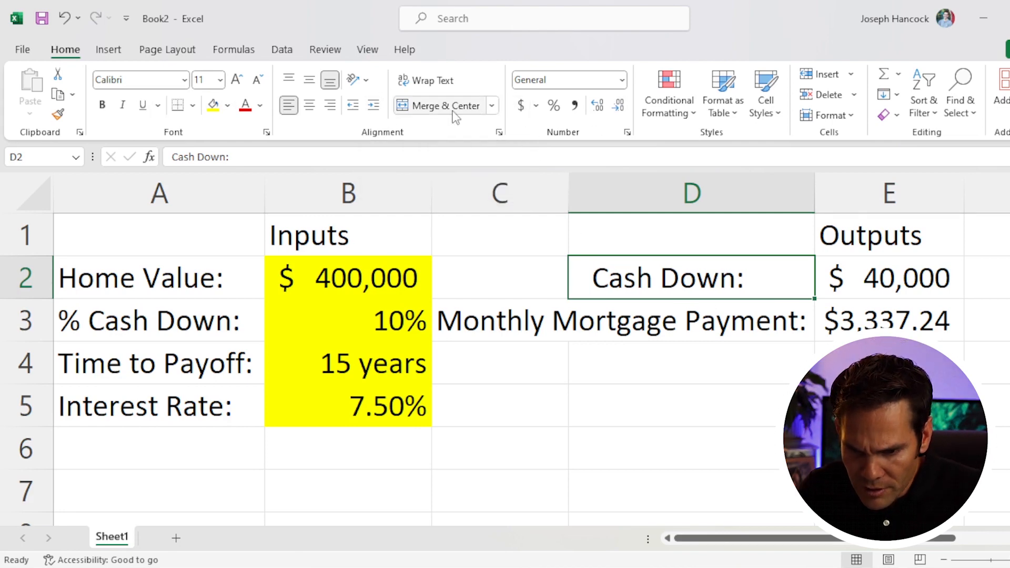
left_click(331, 106)
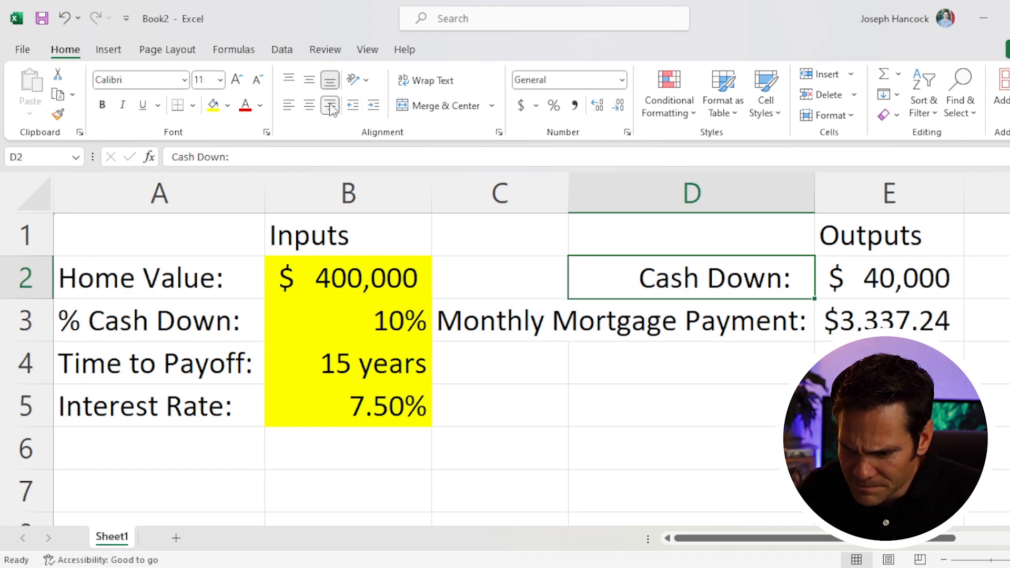
left_click(331, 108)
left_click(331, 108)
left_click(852, 413)
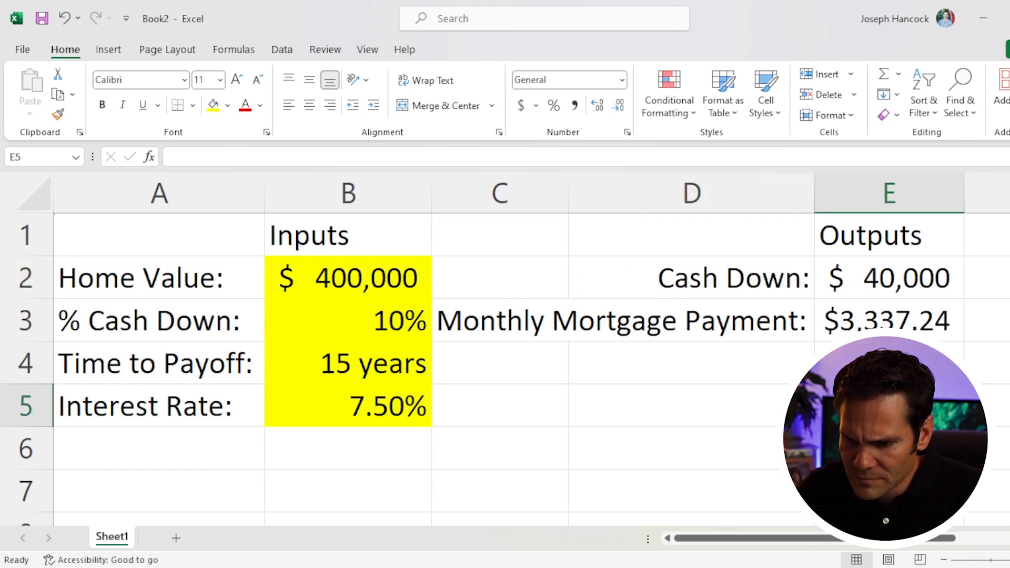
Review the cash down and monthly mortgage payment outputs and their formulas in E2 and E3
left_click(772, 324)
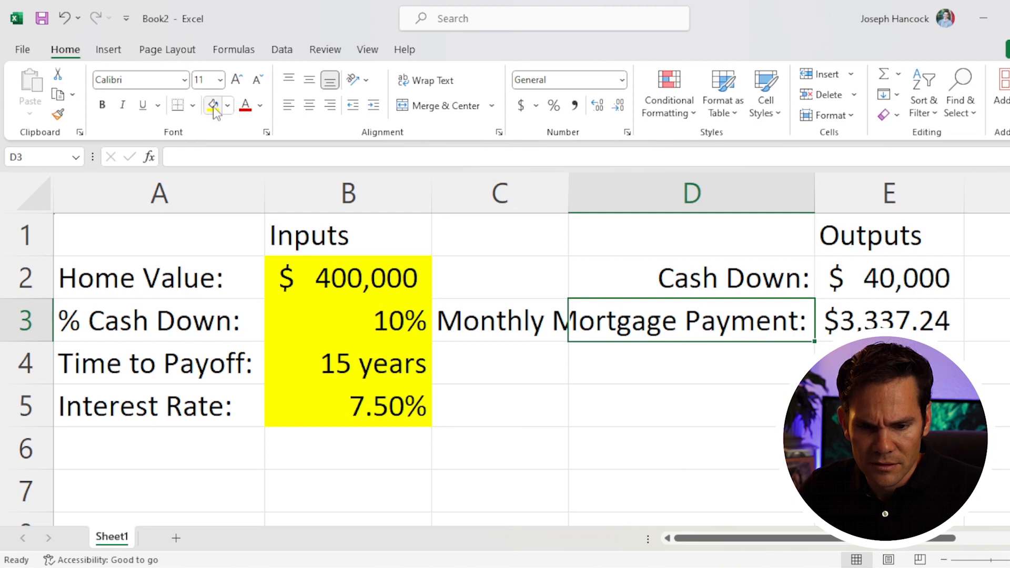
left_click(863, 410)
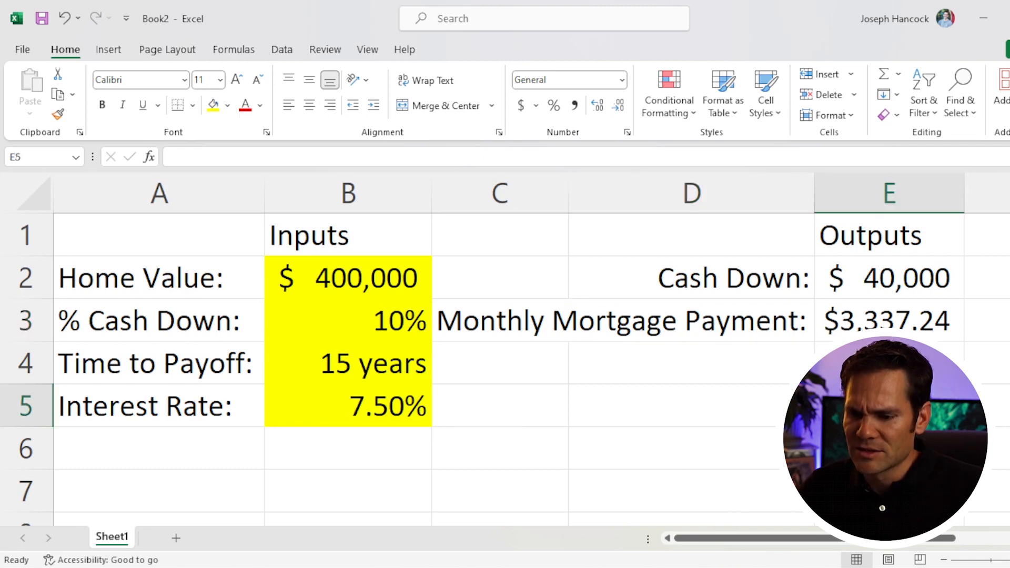
left_click(911, 284)
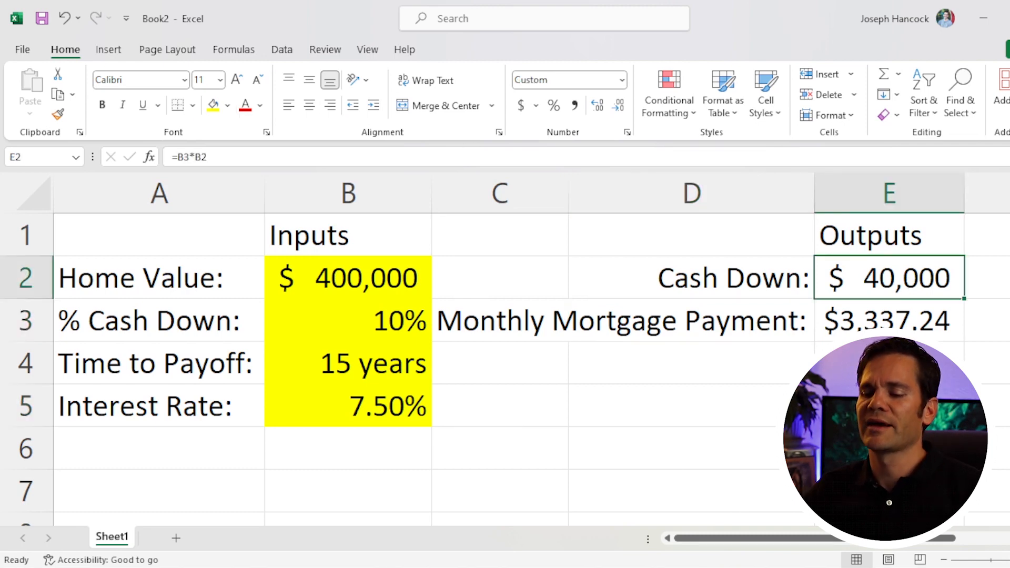
key("Down")
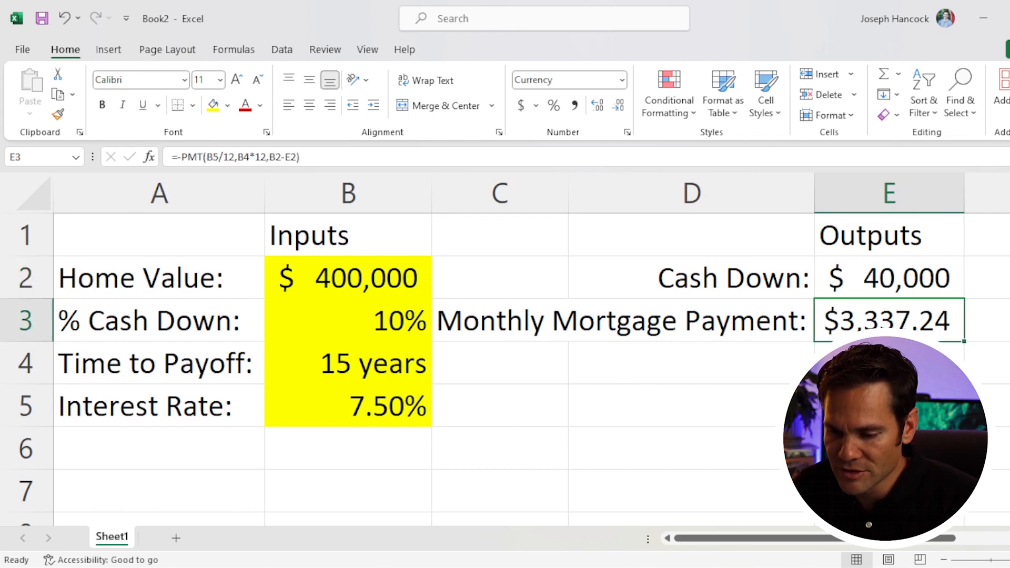
left_click(915, 285)
key("Down")
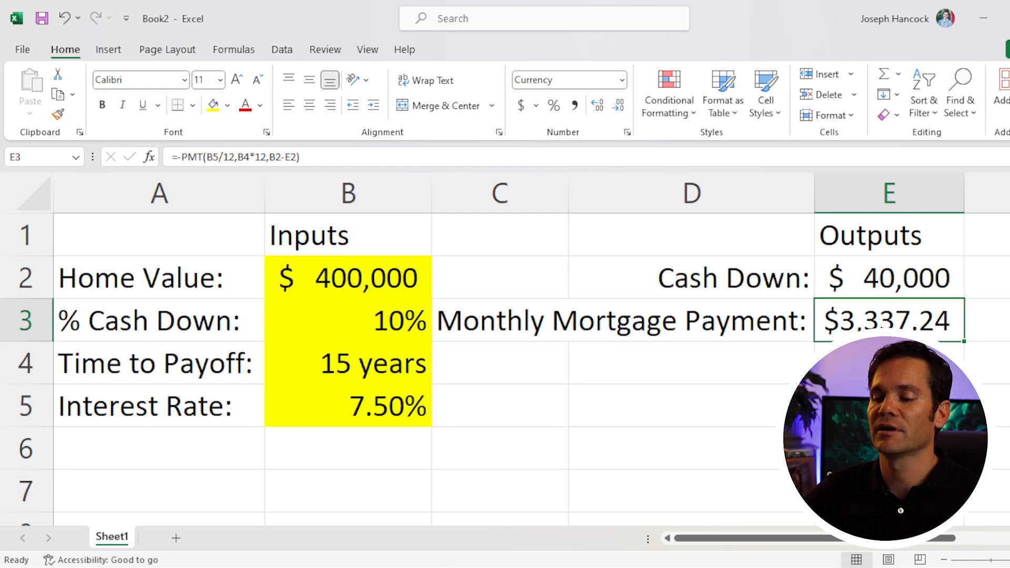
left_click(890, 277)
left_click(949, 331)
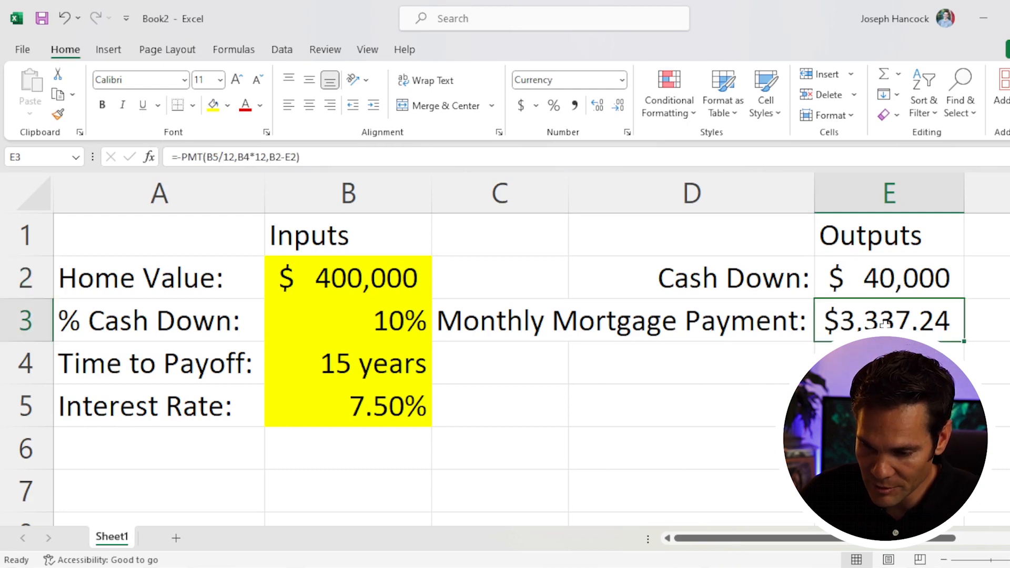